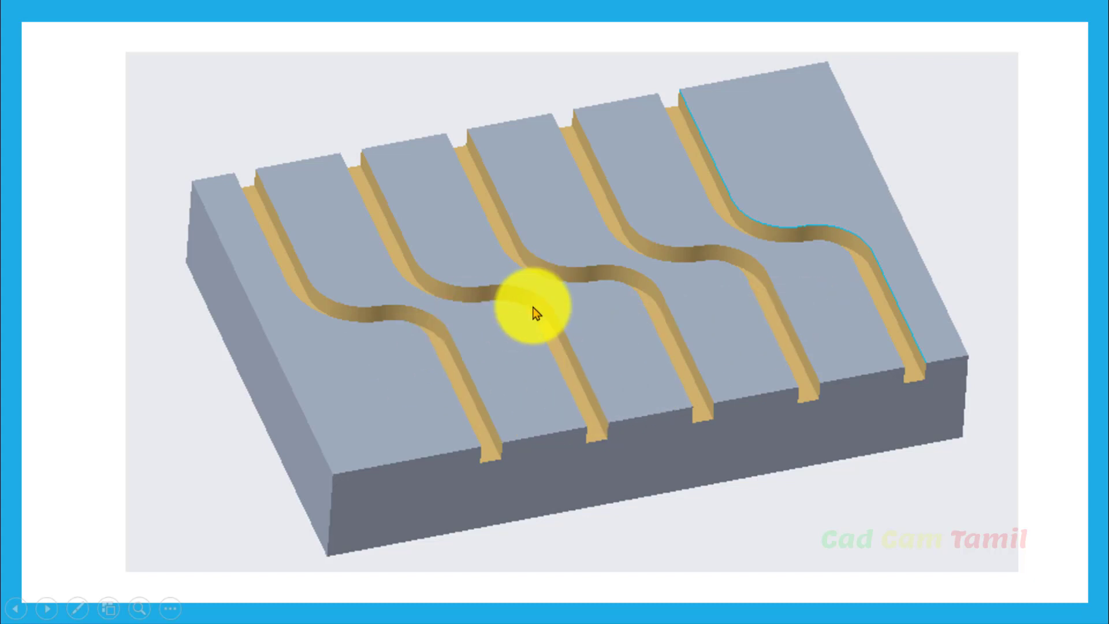
End the grooved-plate slideshow in PowerPoint to return to the Creo part with the flat bar.
key("Escape")
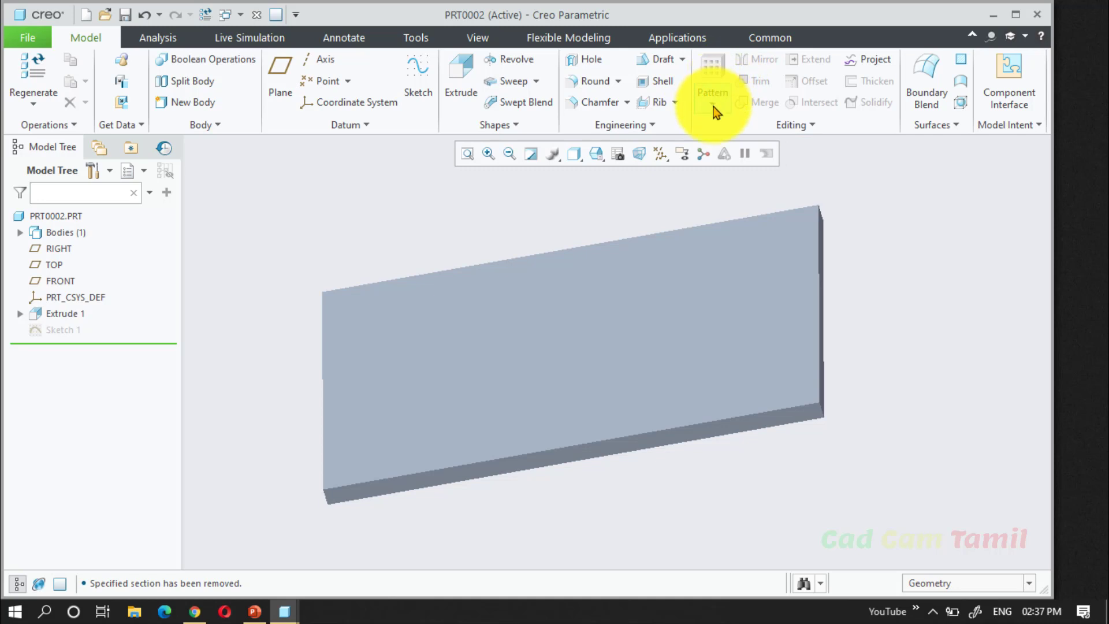
Select the plate's large front face and start Sketch 2 on it.
left_click(713, 105)
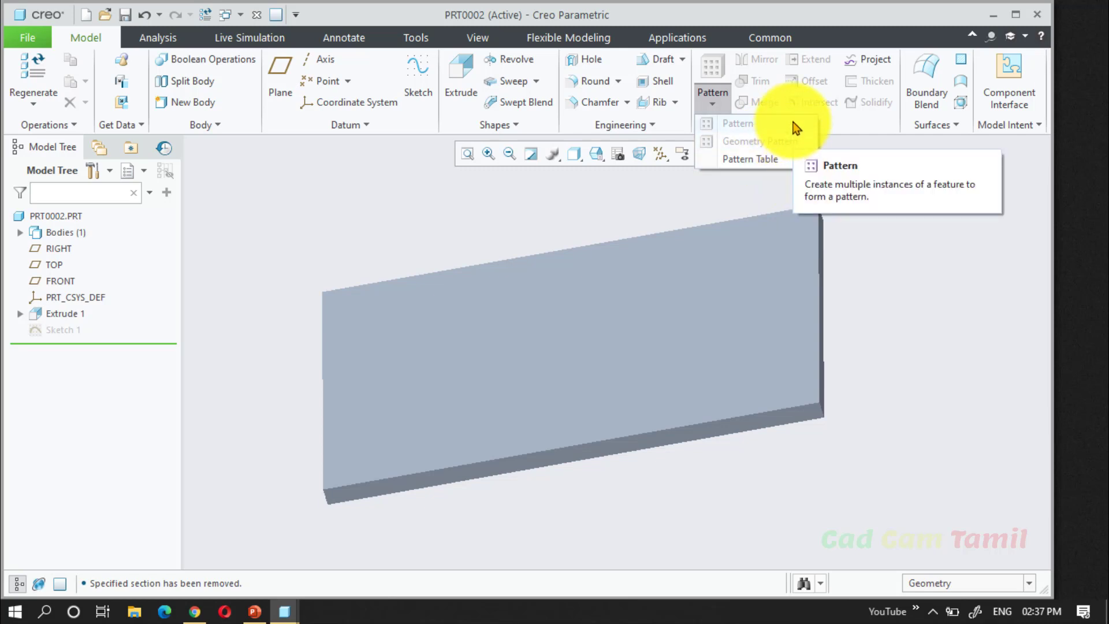
left_click(717, 62)
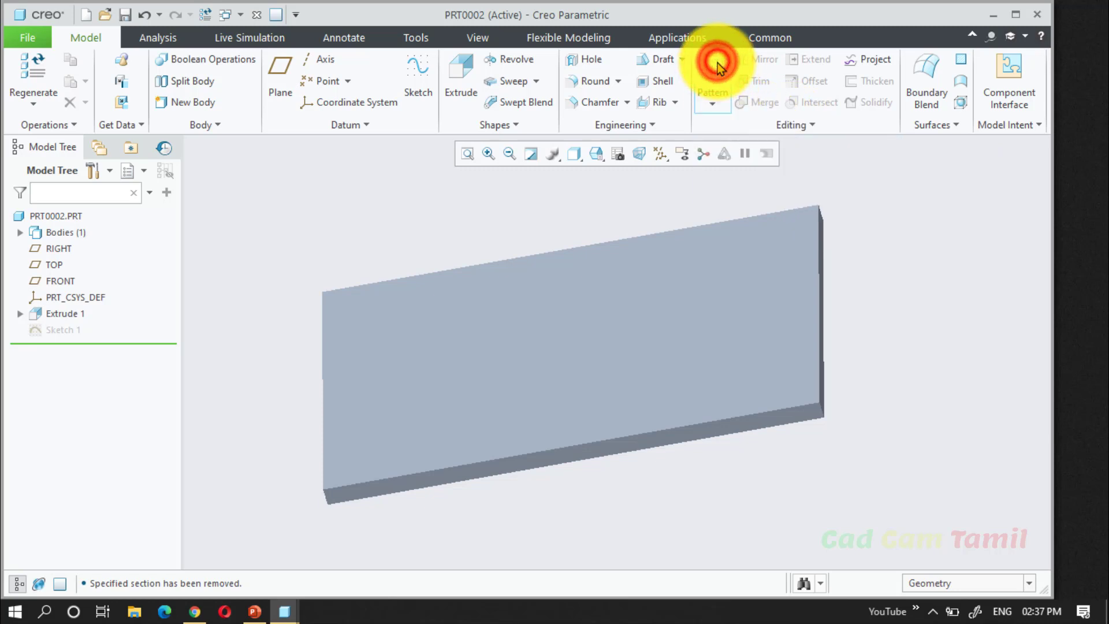
left_click(714, 74)
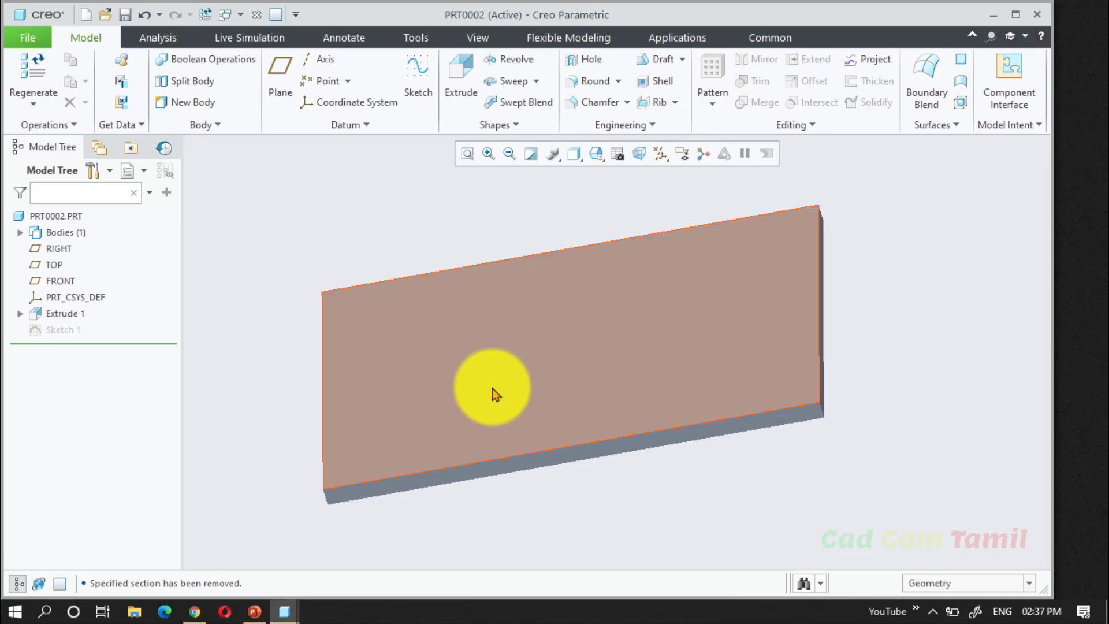
left_click(636, 316)
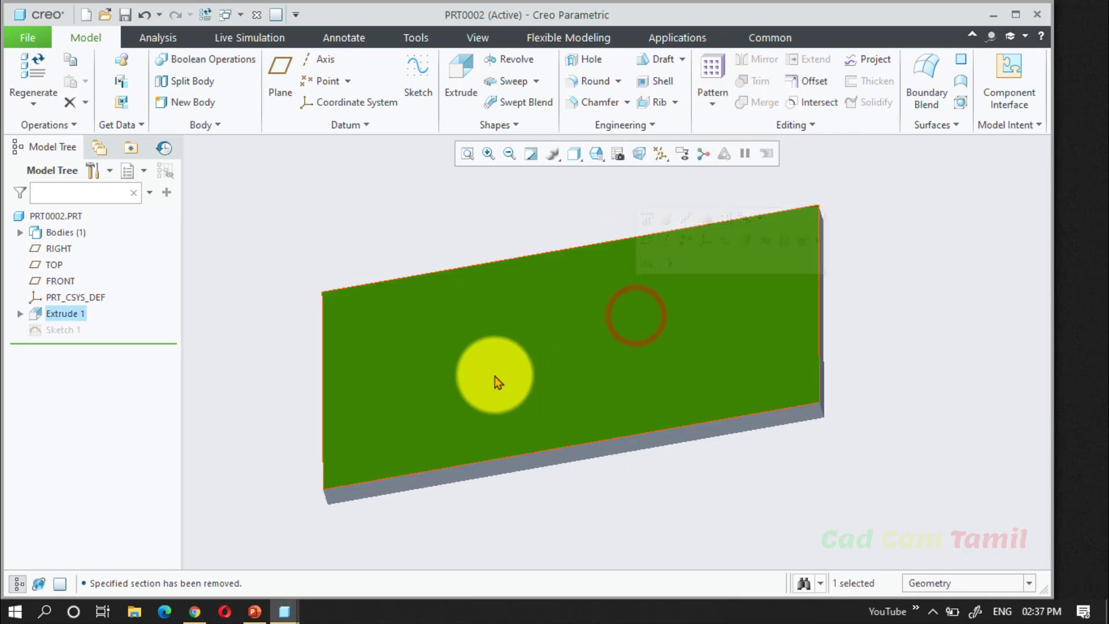
left_click(875, 287)
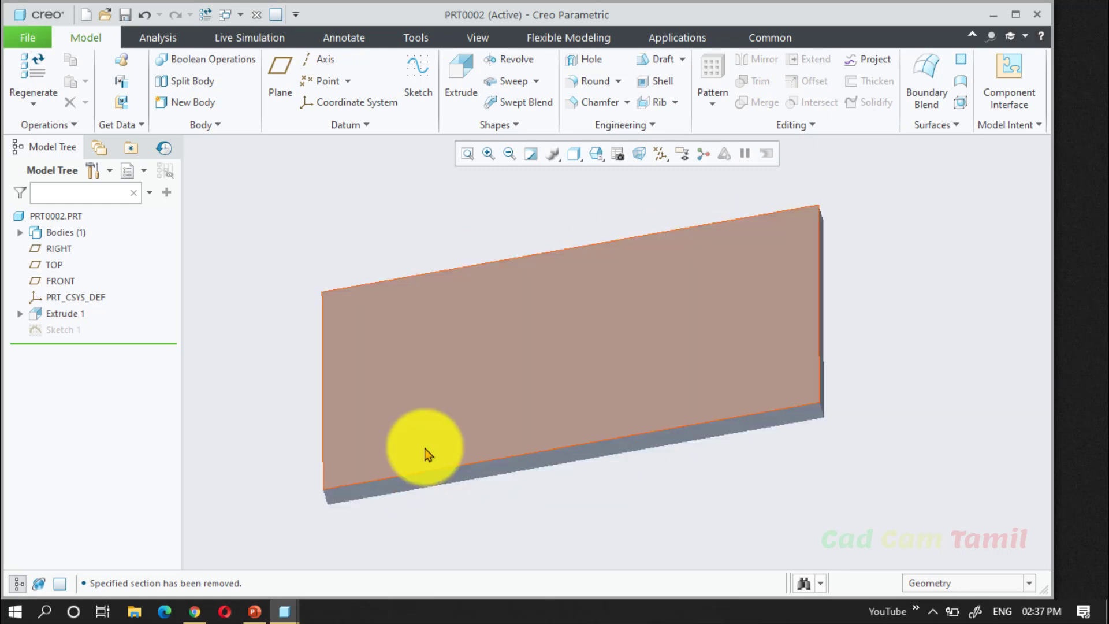
left_click(425, 448)
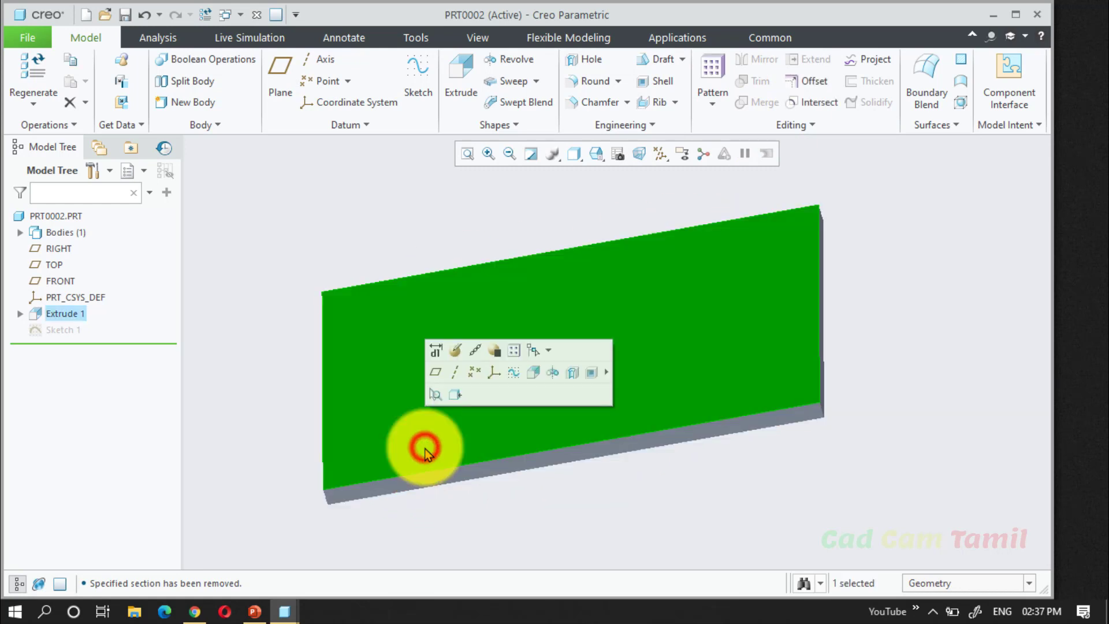
left_click(512, 375)
Draw a rectangle near the references and switch the display to No Hidden.
left_click(650, 154)
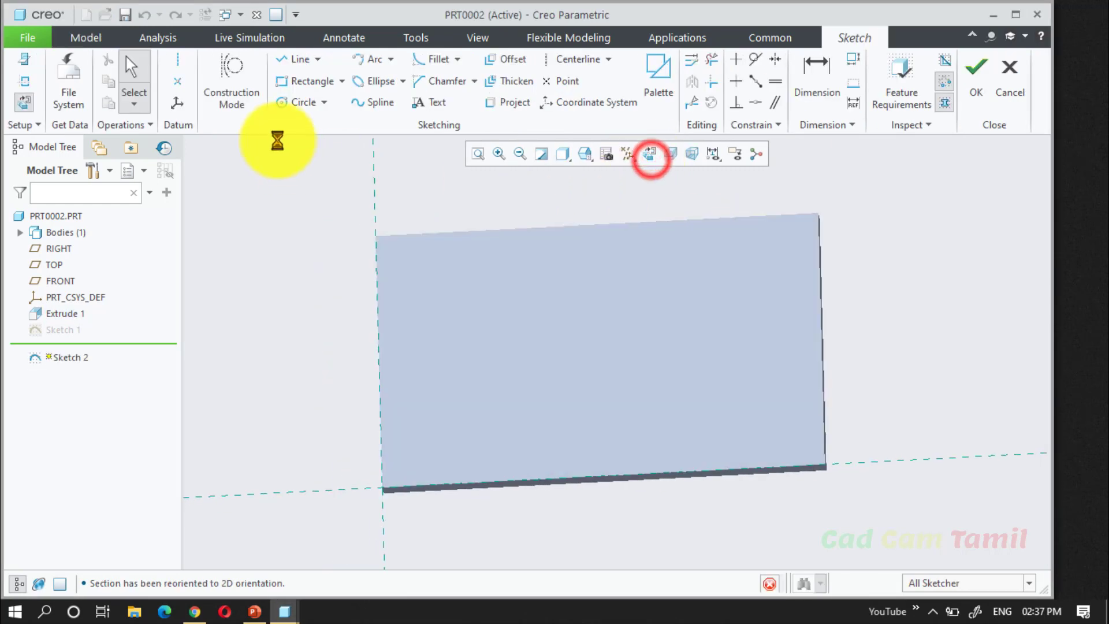
left_click(292, 83)
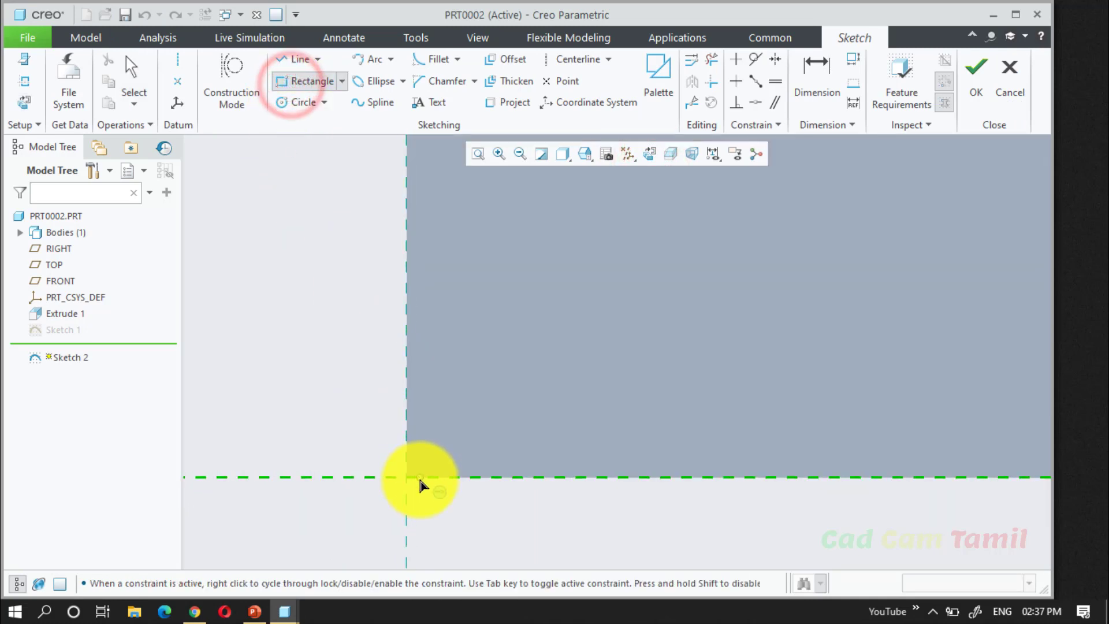
left_click(445, 440)
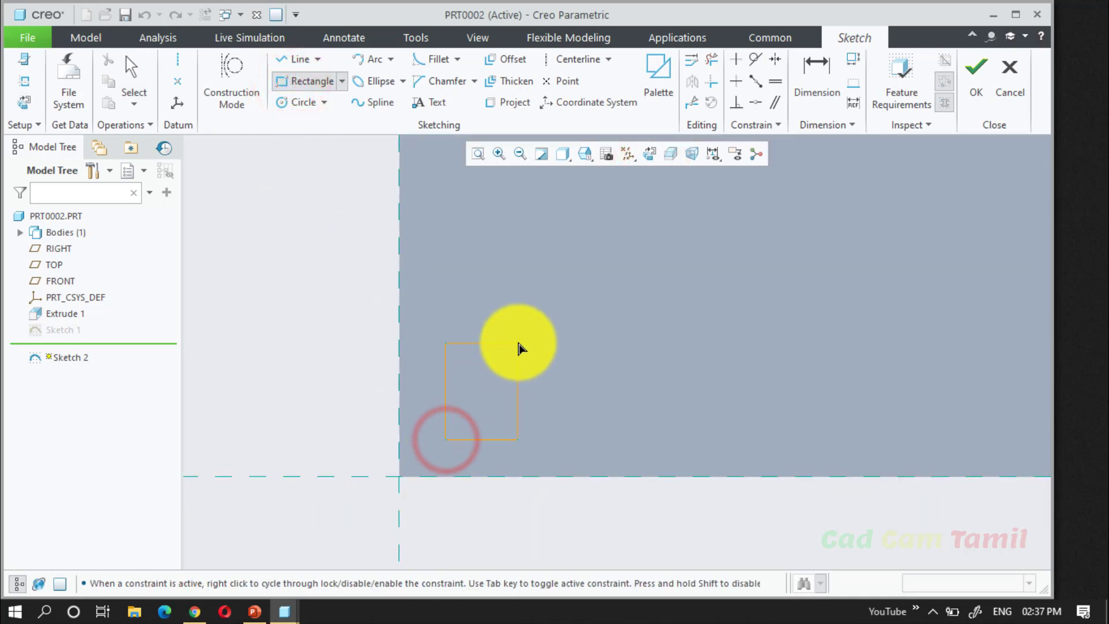
left_click(518, 344)
middle_click(582, 319)
left_click(654, 312)
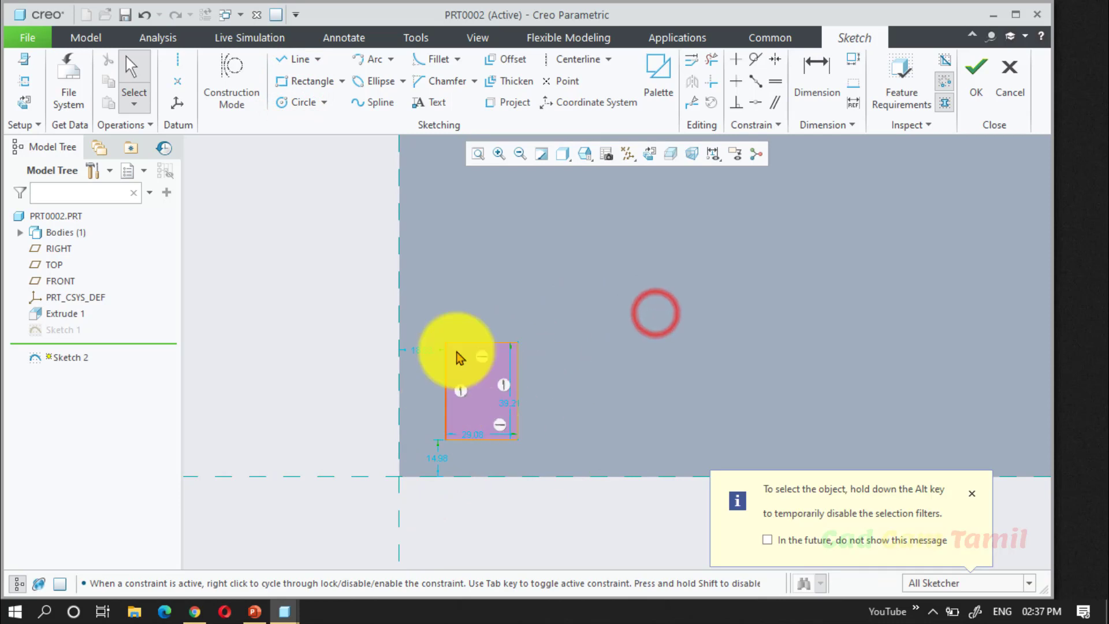
left_click(593, 160)
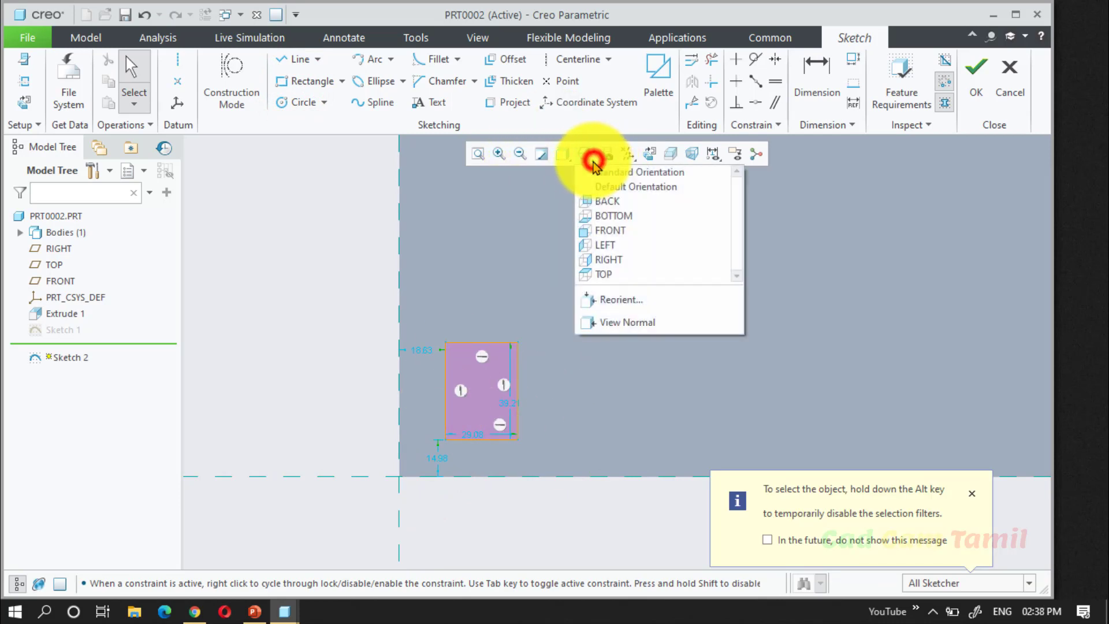
left_click(574, 163)
left_click(568, 168)
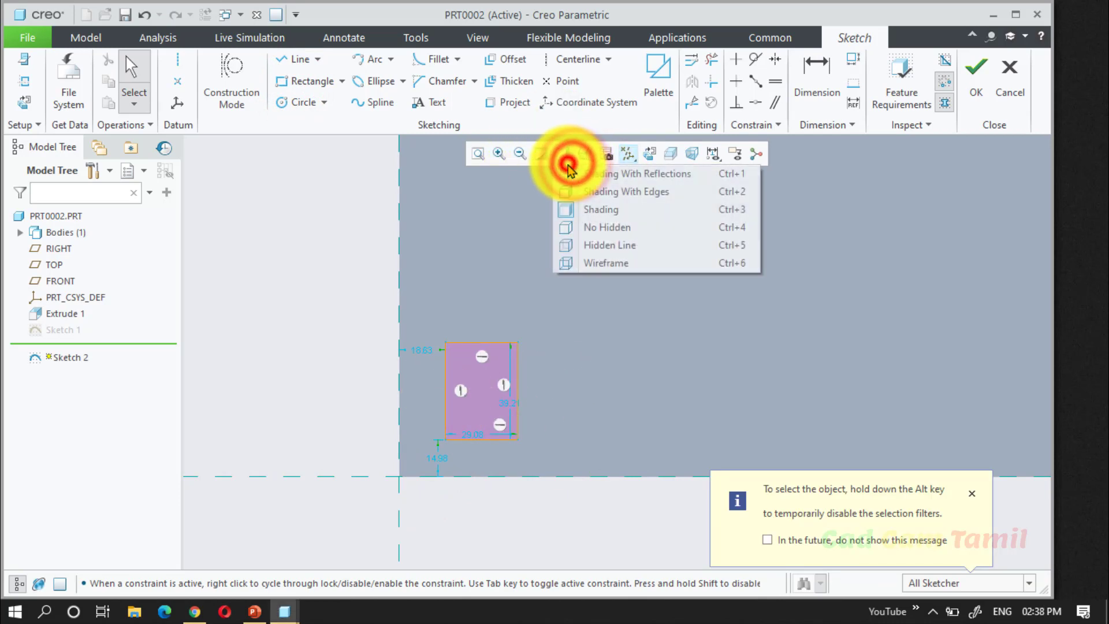
left_click(584, 228)
left_click(618, 343)
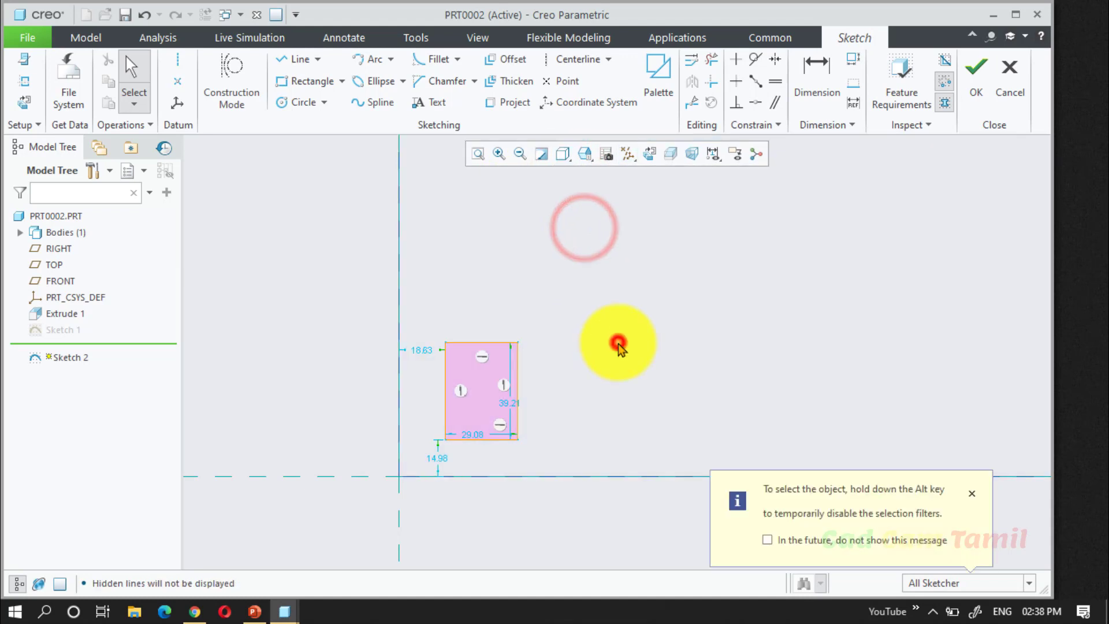
Place the rectangle 20 from the bottom reference and 20 from the left reference.
double_click(440, 459)
type("20")
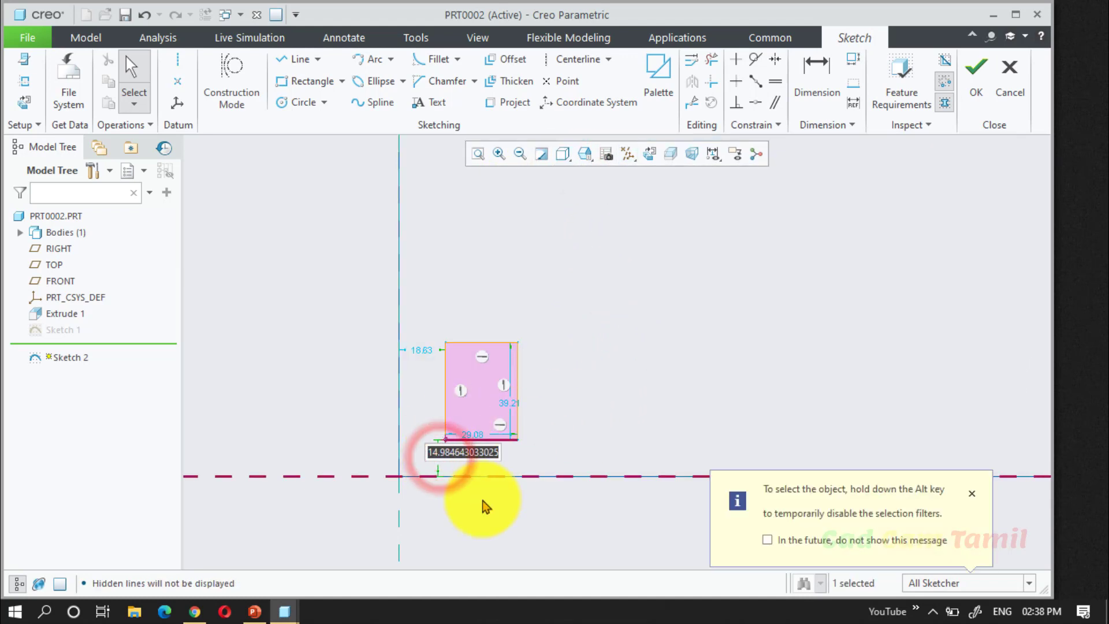
key("Return")
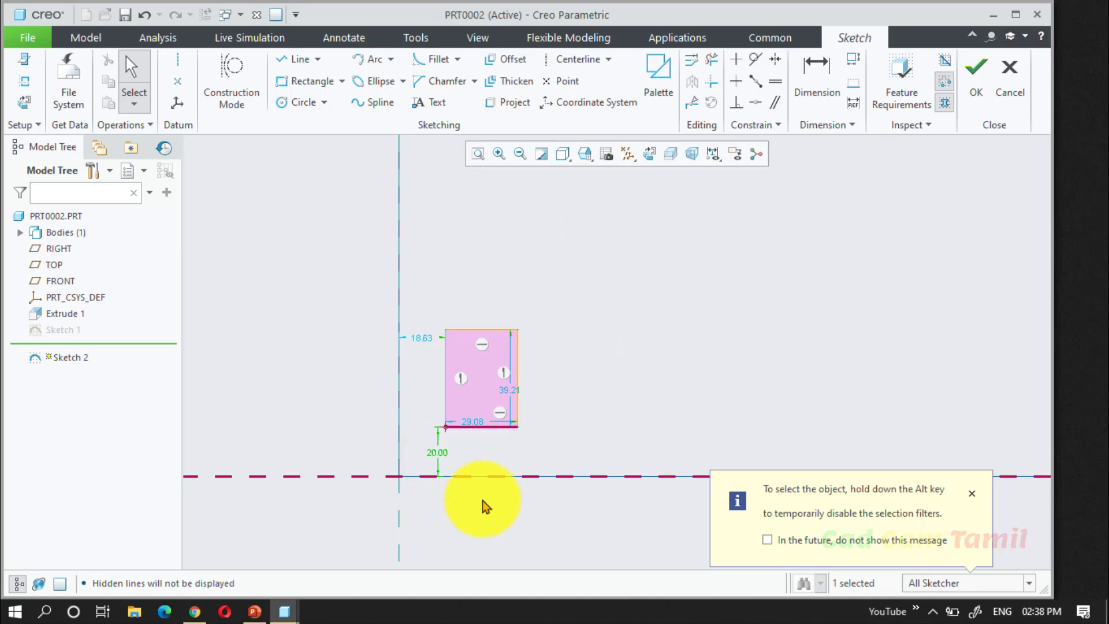
double_click(428, 338)
type("20")
key("Return")
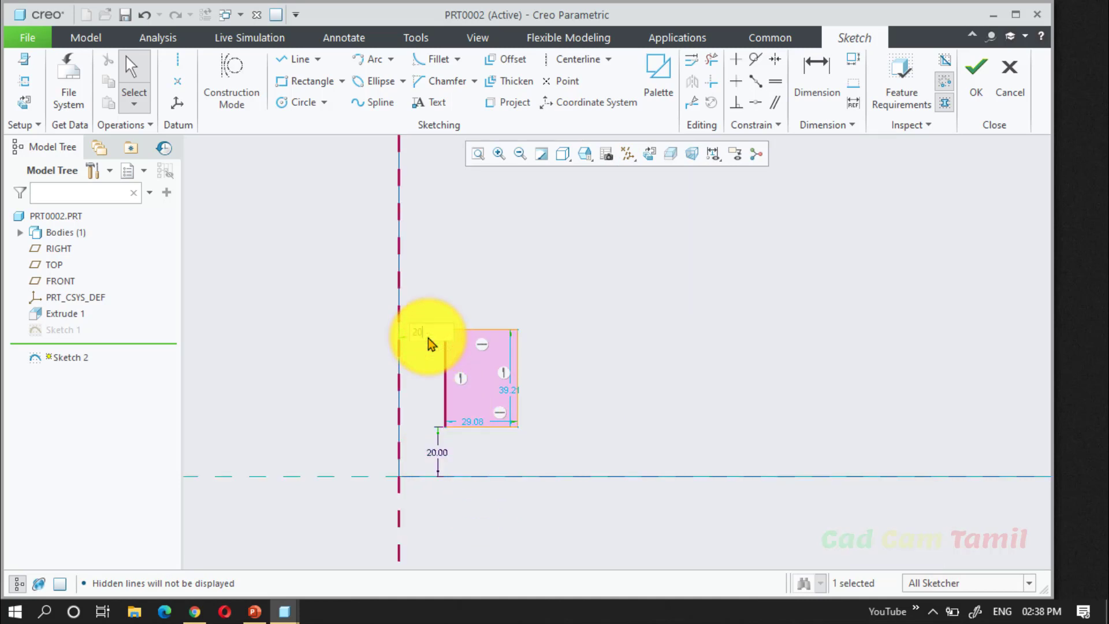
Size the rectangle to height 50 and width 30, then accept the sketch.
left_click_drag(520, 388, 586, 391)
middle_click(586, 391)
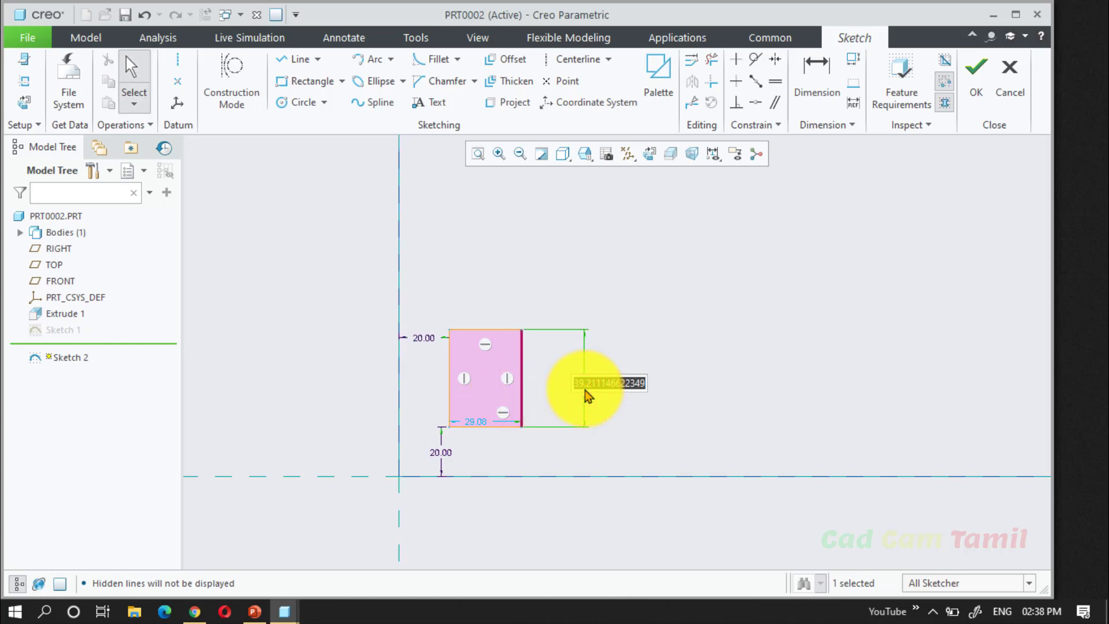
type("50")
key("Return")
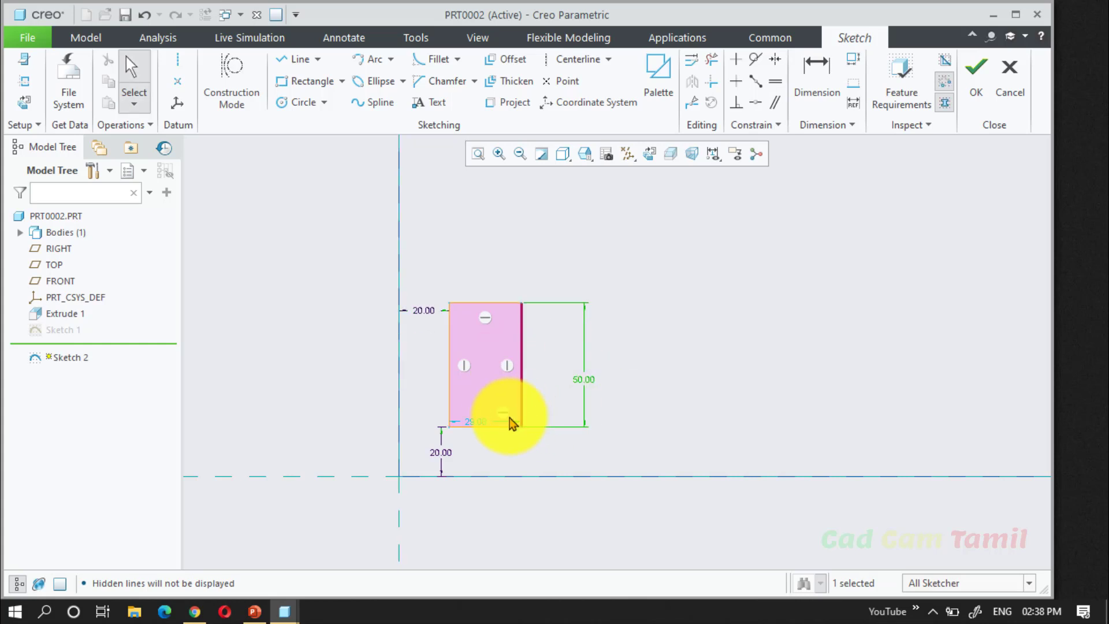
double_click(477, 422)
type("30")
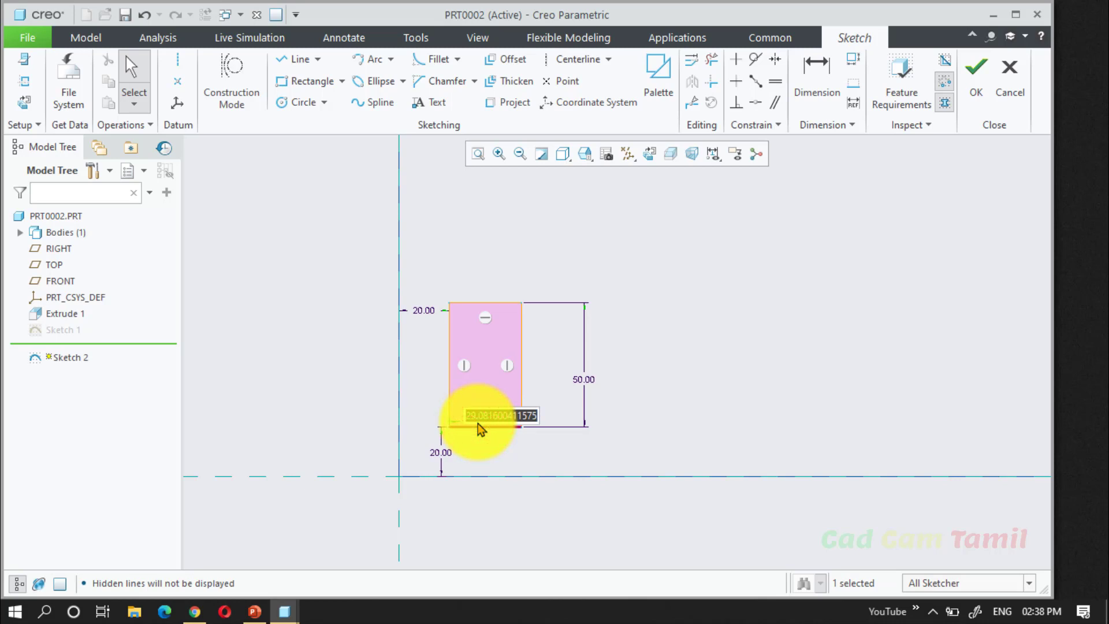
key("Return")
left_click(480, 428)
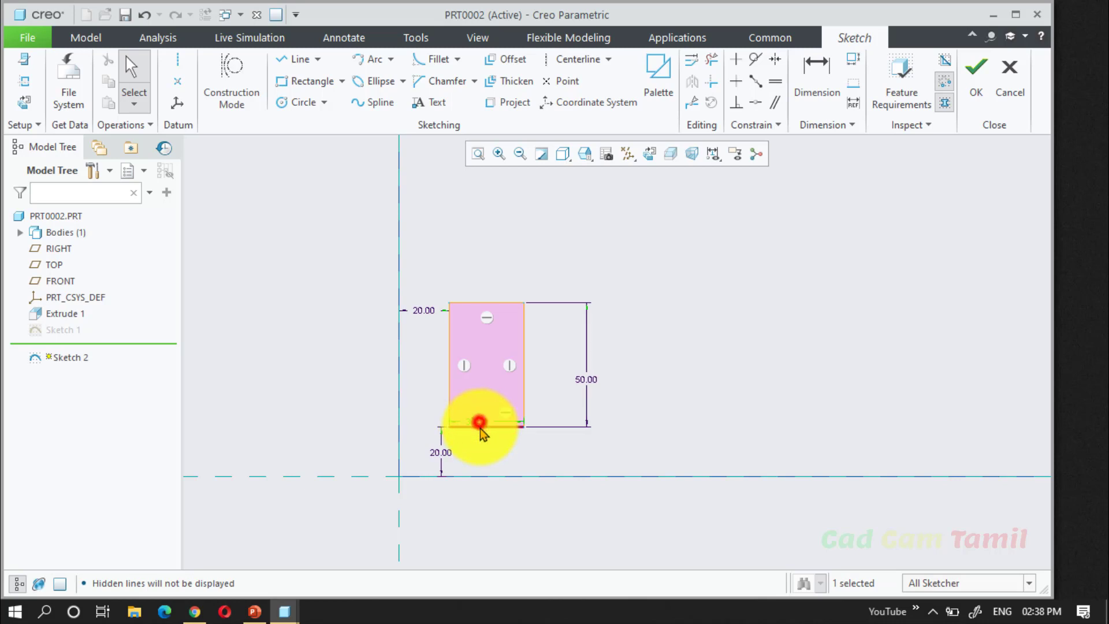
left_click(769, 394)
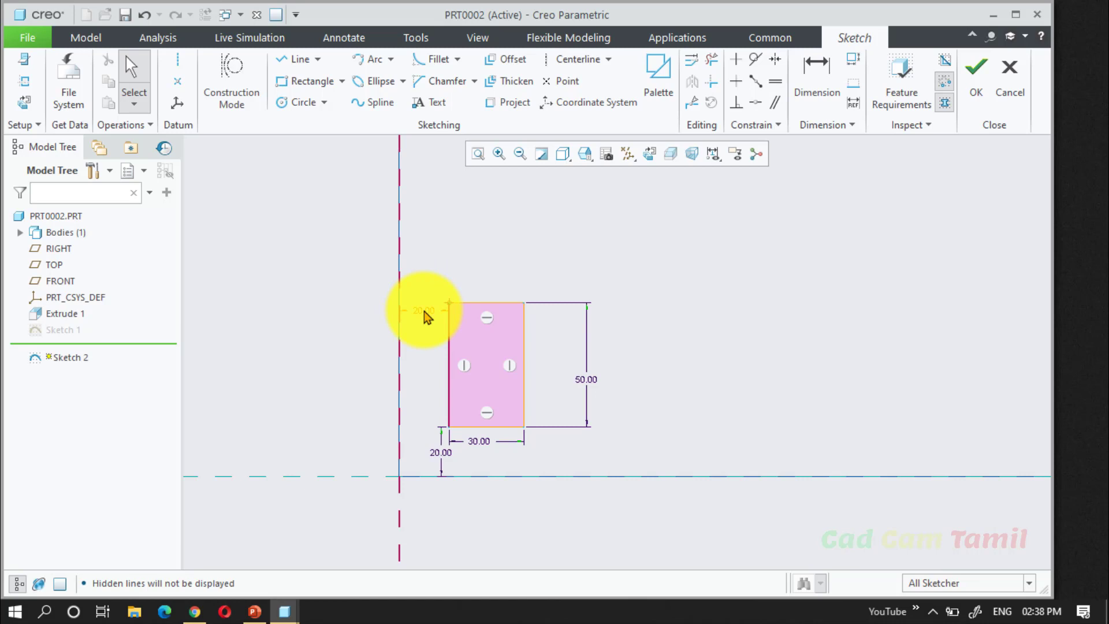
left_click(981, 102)
Start an extrusion of the rectangle sketch and show the model fully shaded.
mouse_move(470, 456)
middle_mouse_down()
mouse_move(498, 462)
mouse_move(515, 402)
middle_mouse_up()
left_click(455, 95)
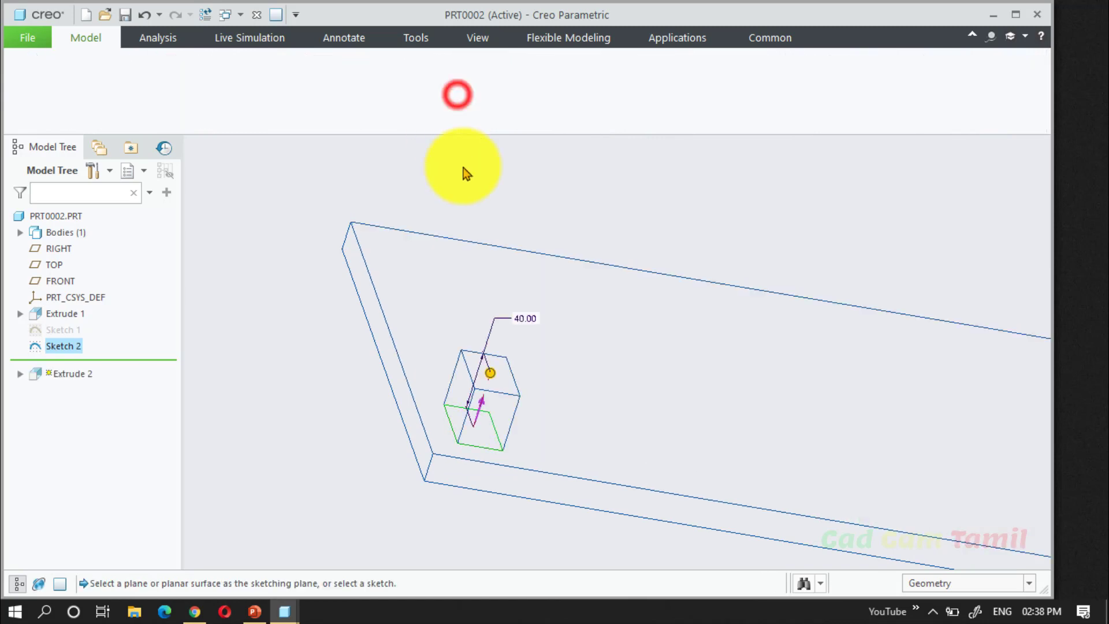
left_click(575, 154)
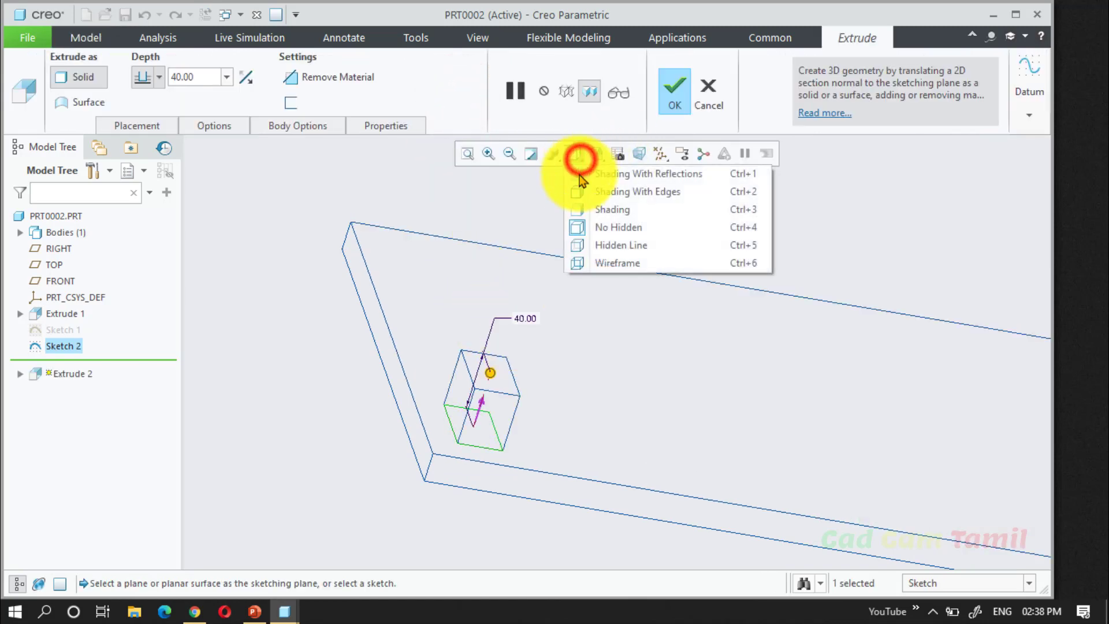
left_click(583, 209)
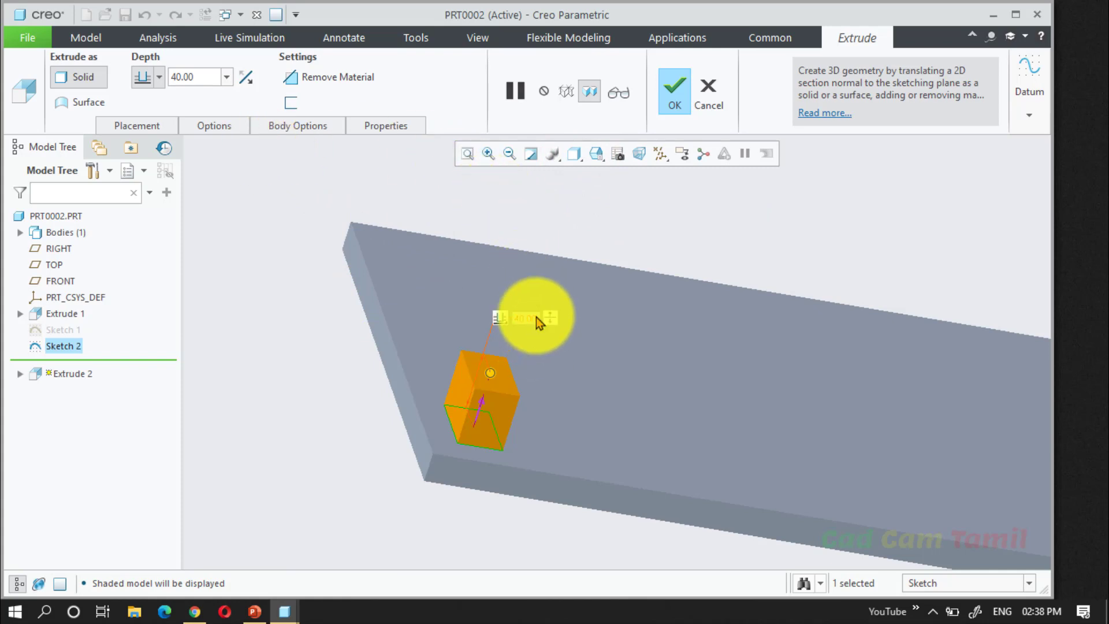
mouse_move(536, 316)
middle_mouse_down()
mouse_move(504, 330)
mouse_move(513, 310)
mouse_move(543, 322)
mouse_move(520, 306)
middle_mouse_up()
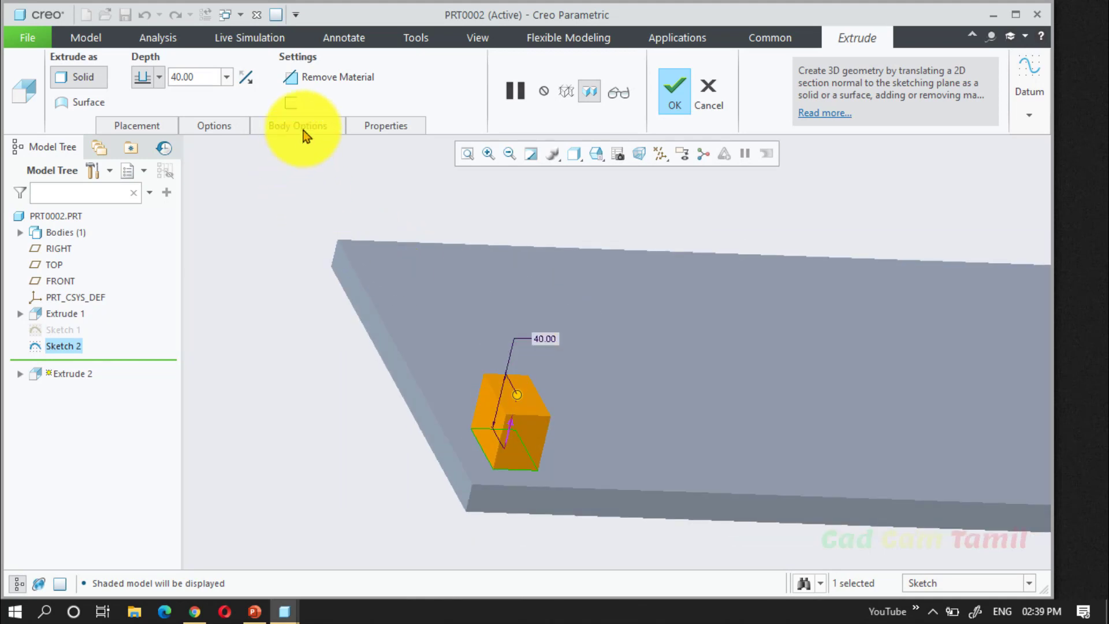
Give the 40-deep extrusion a 7.0 taper angle and finish it.
left_click(235, 128)
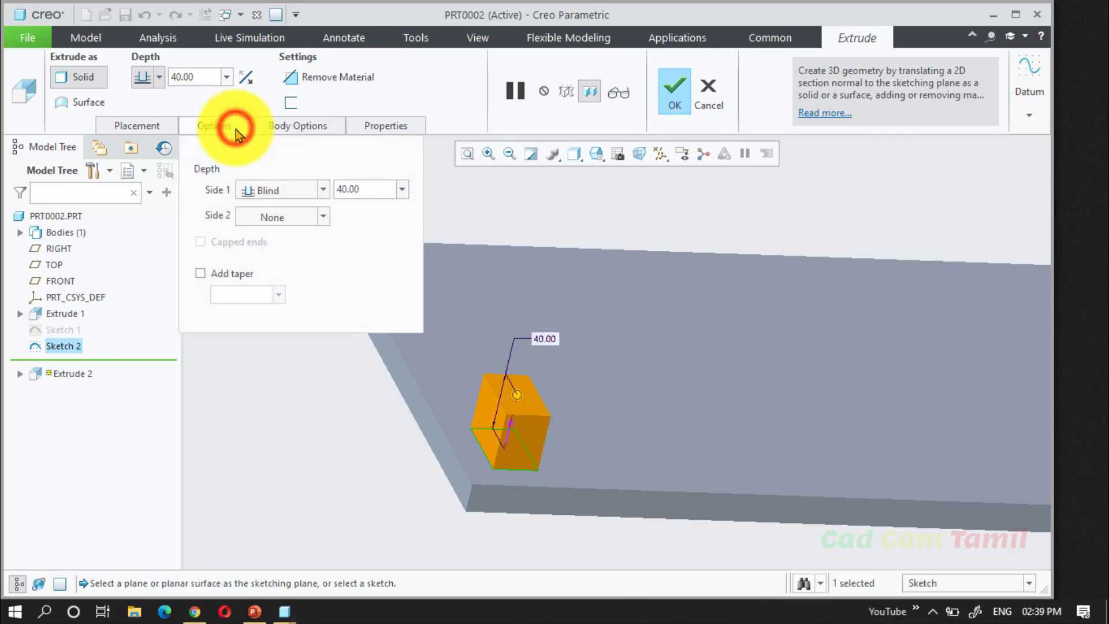
left_click(200, 273)
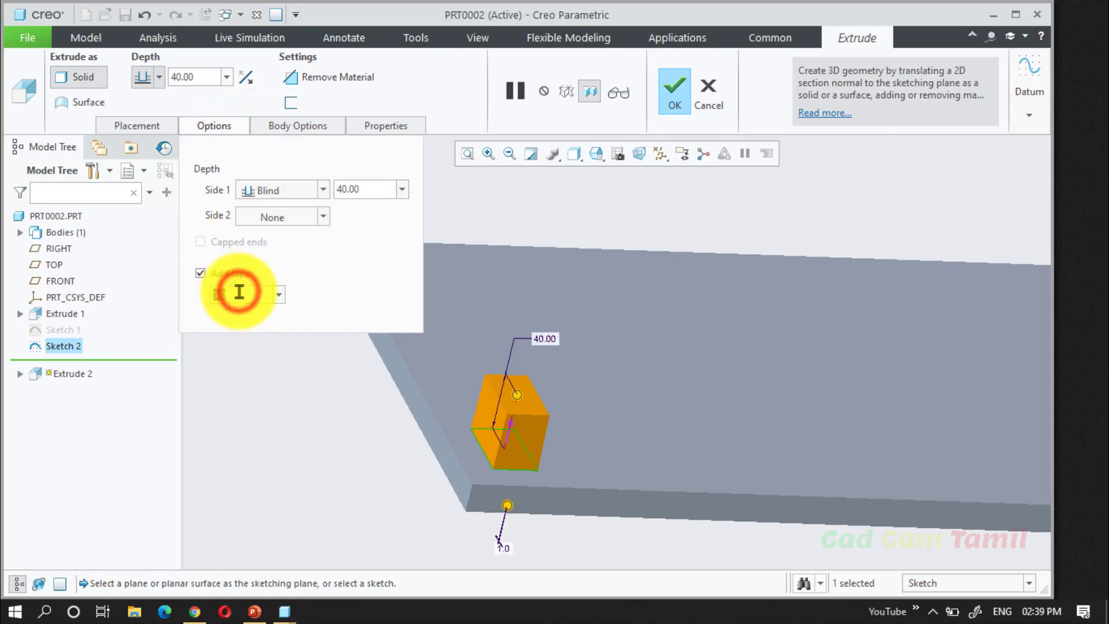
type("6")
key("Return")
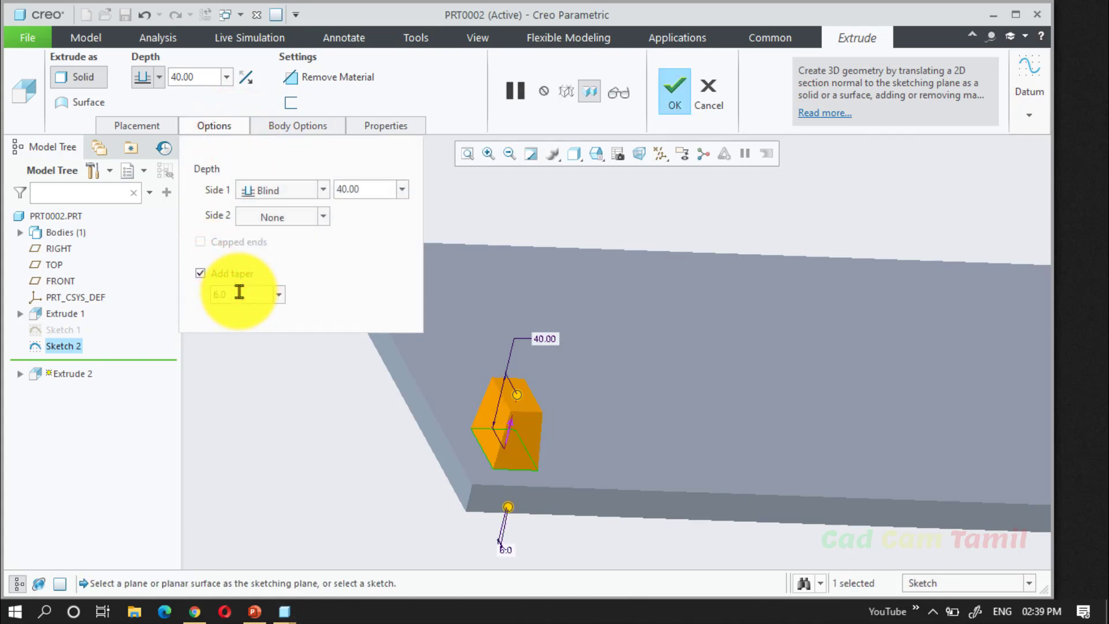
double_click(239, 294)
type("7")
key("Return")
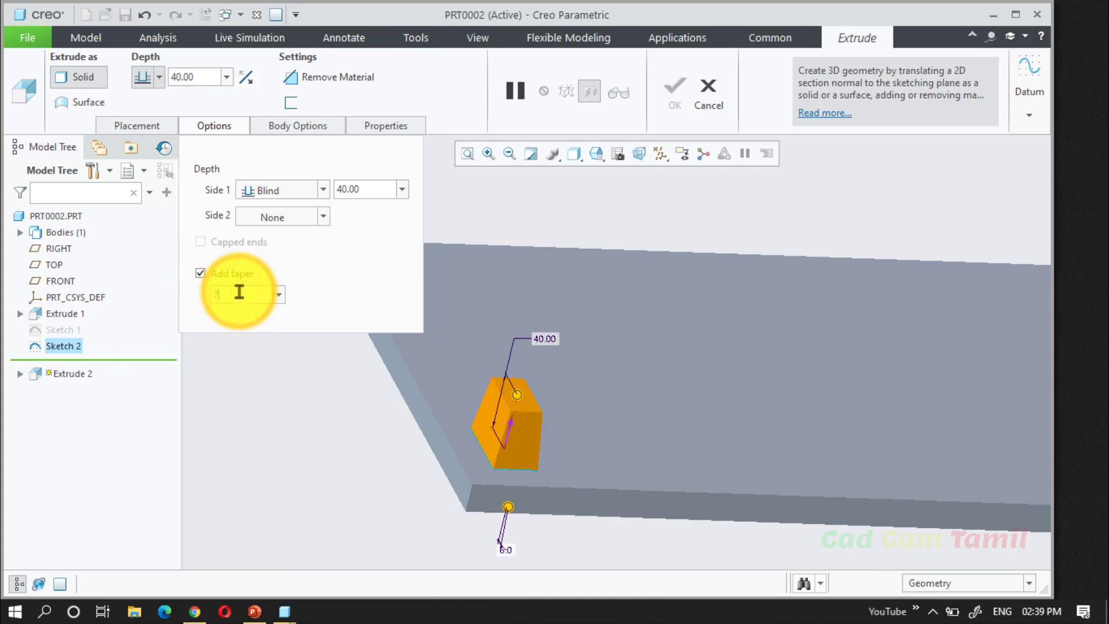
left_click(675, 92)
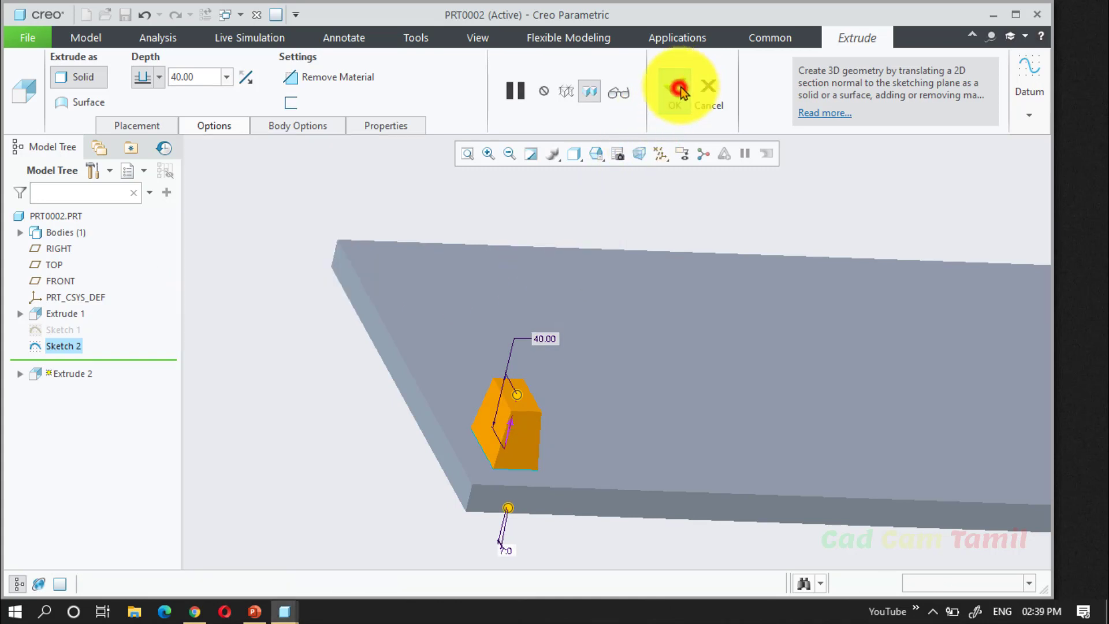
Spin the view to see the whole plate and select the tapered block.
left_click(325, 430)
middle_click_drag(326, 430, 253, 445)
scroll(249, 421, "down", 5)
left_click(445, 478)
Orbit to the tapered block at the plate corner and select Extrude 2 in the model tree.
middle_click_drag(444, 478, 489, 463)
scroll(534, 273, "down", 2)
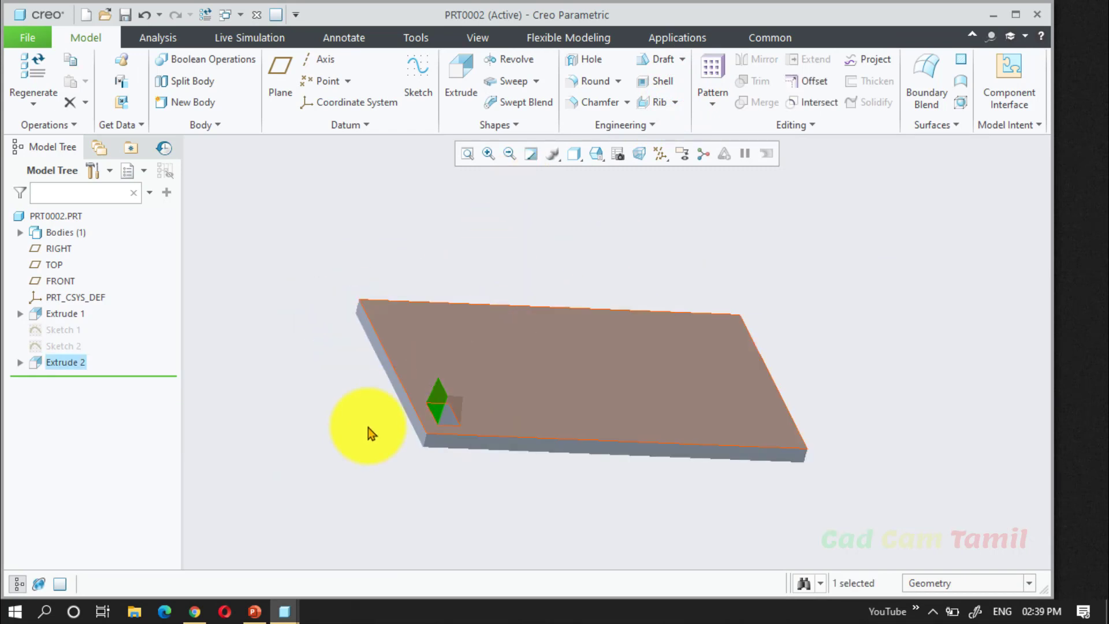
left_click(365, 427)
scroll(489, 412, "up", 5)
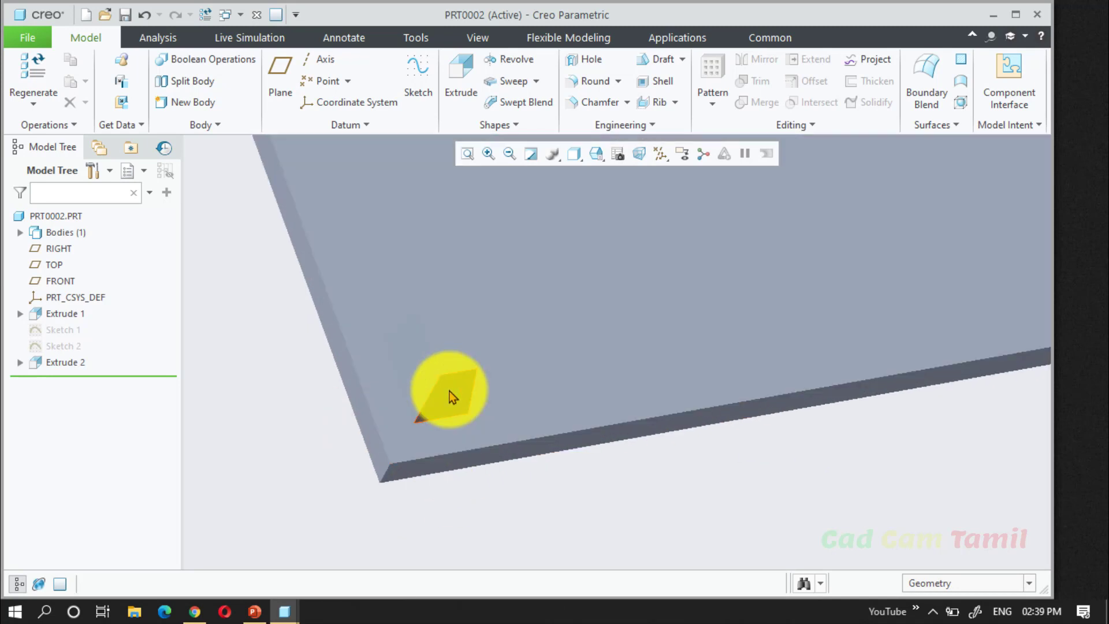
left_click(449, 383)
left_click(323, 425)
middle_click_drag(324, 425, 467, 381)
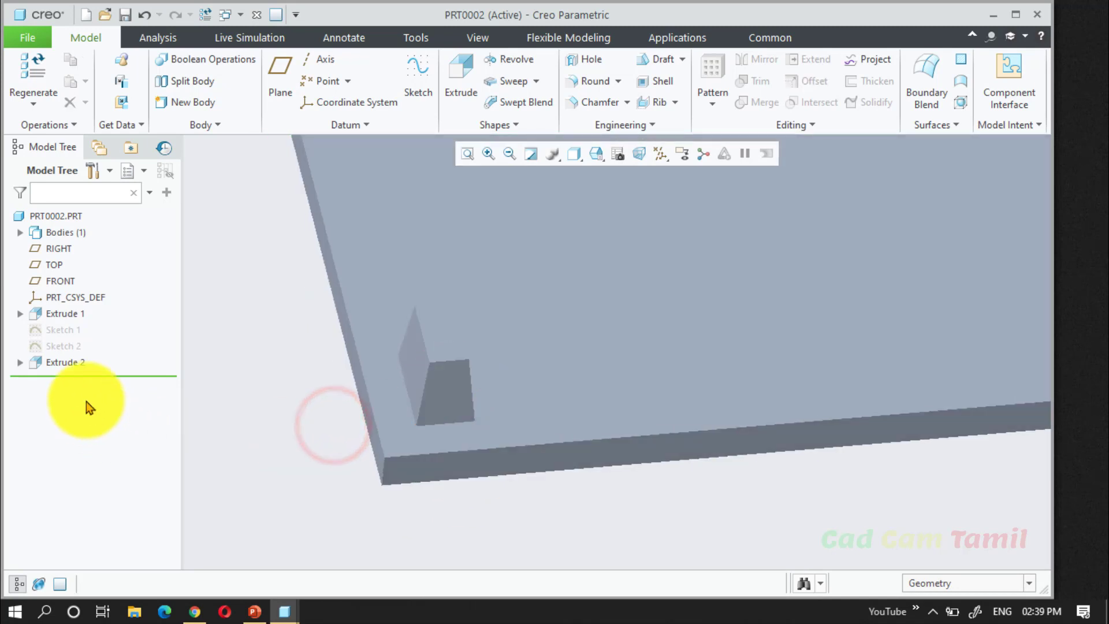
left_click(75, 362)
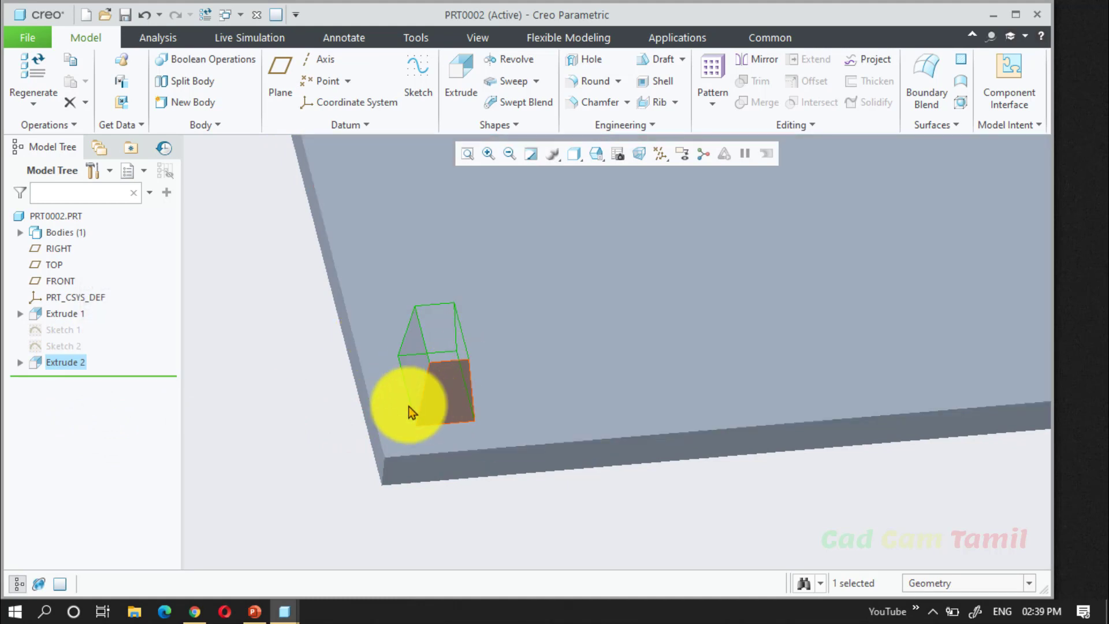
left_click(267, 437)
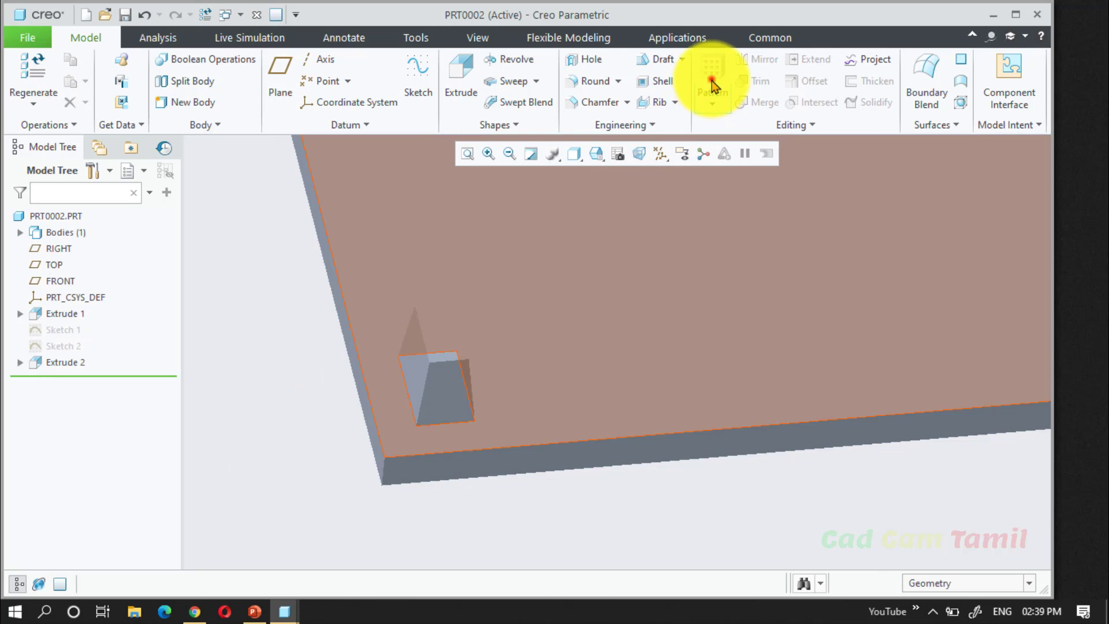
left_click(712, 81)
left_click(271, 449)
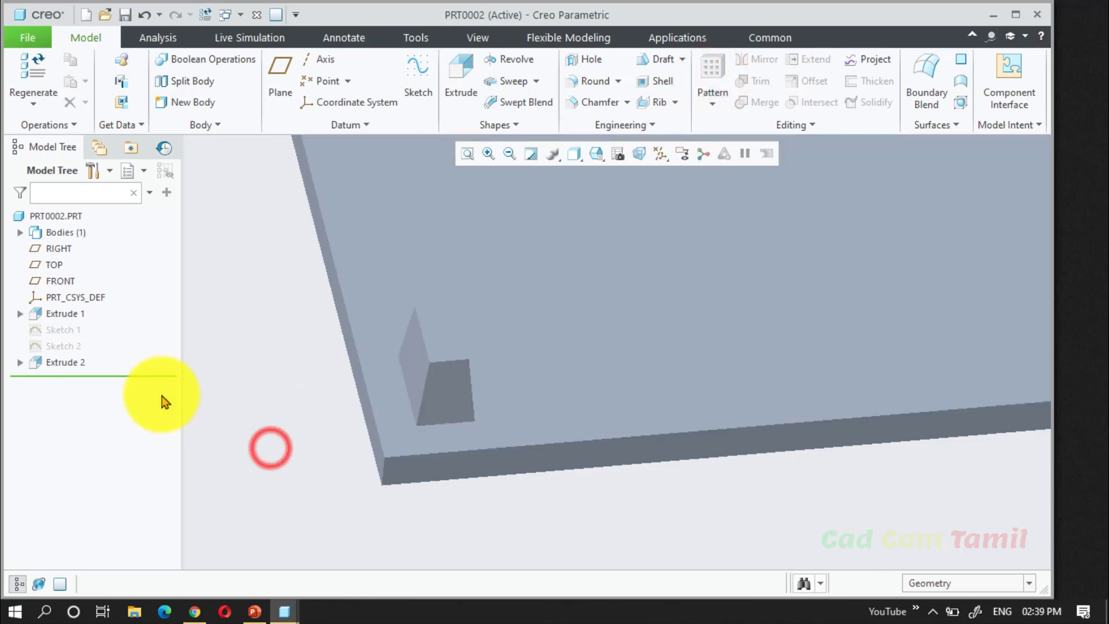
left_click(74, 366)
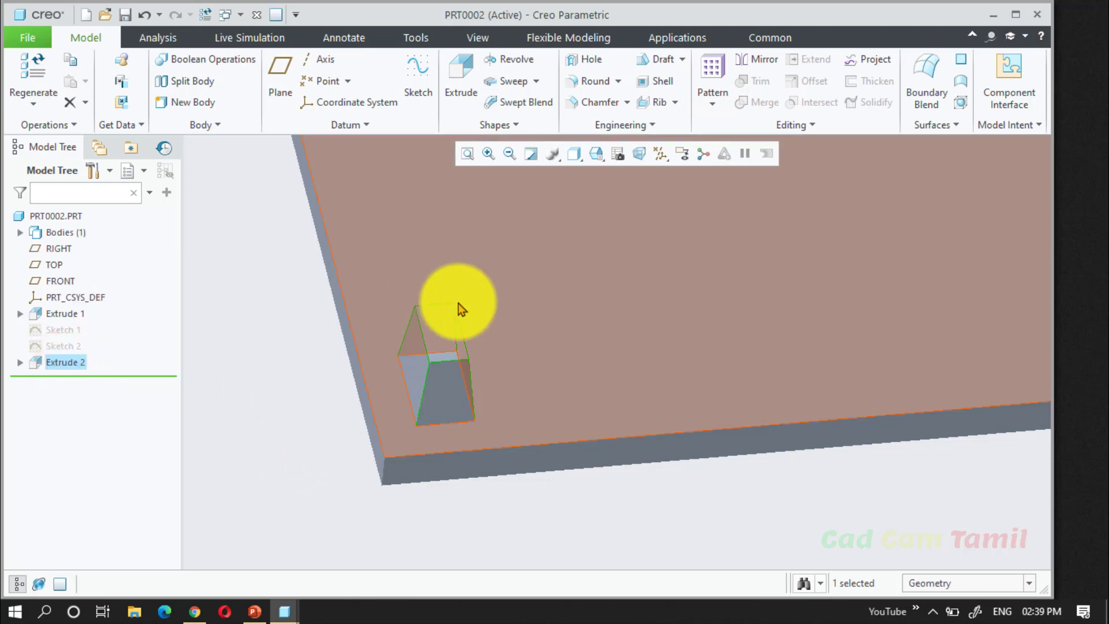
Start a Dimension pattern of Extrude 2 driven by its 20 dimension.
left_click(718, 74)
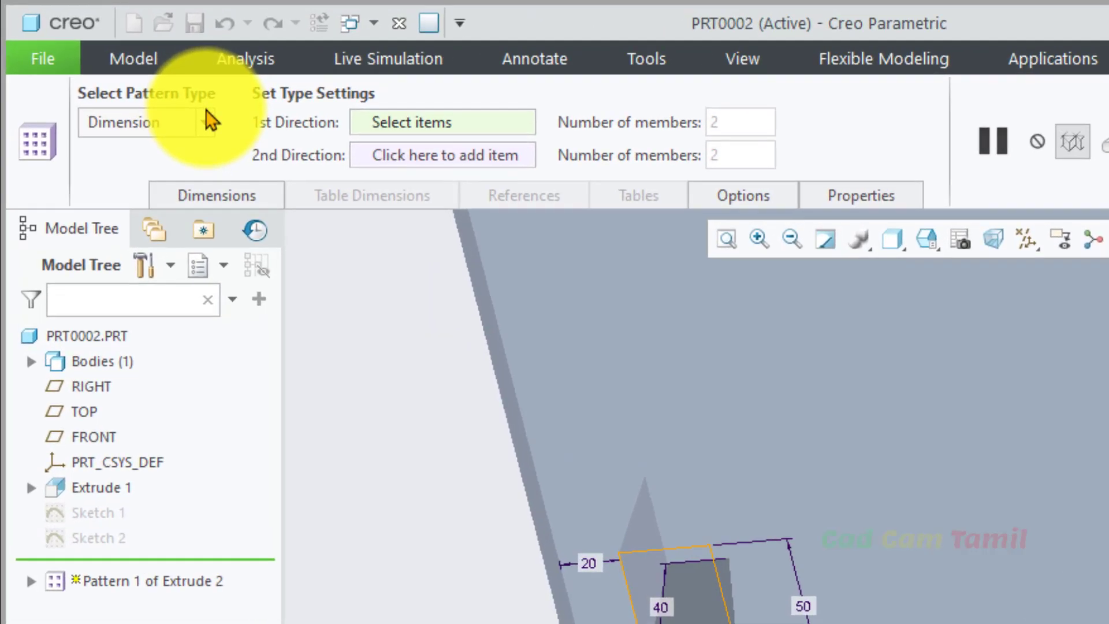
left_click(133, 78)
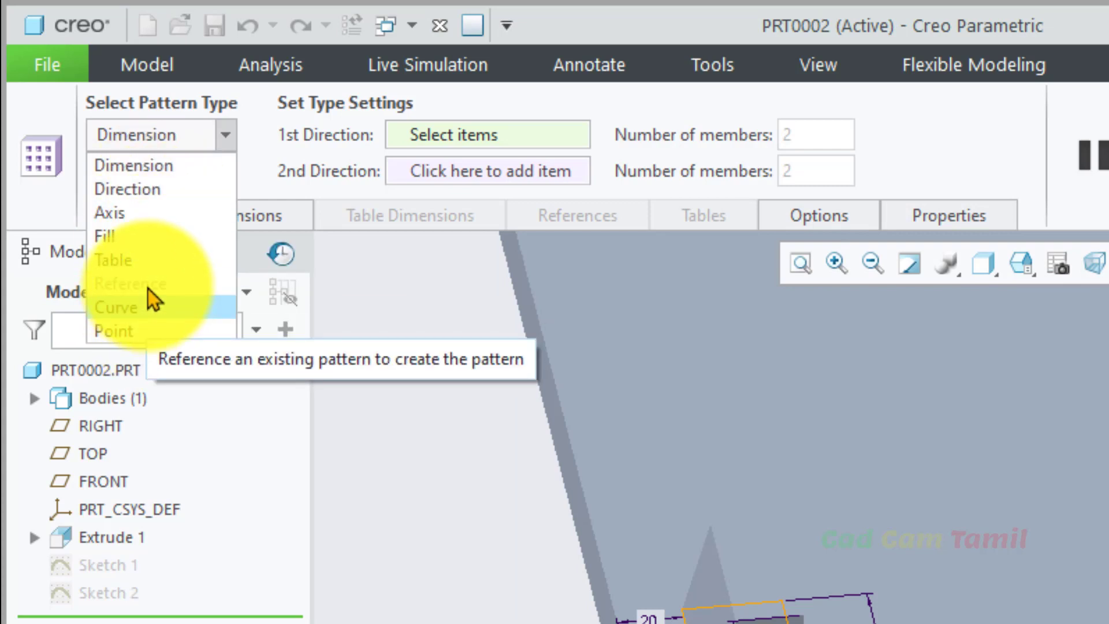
left_click(168, 172)
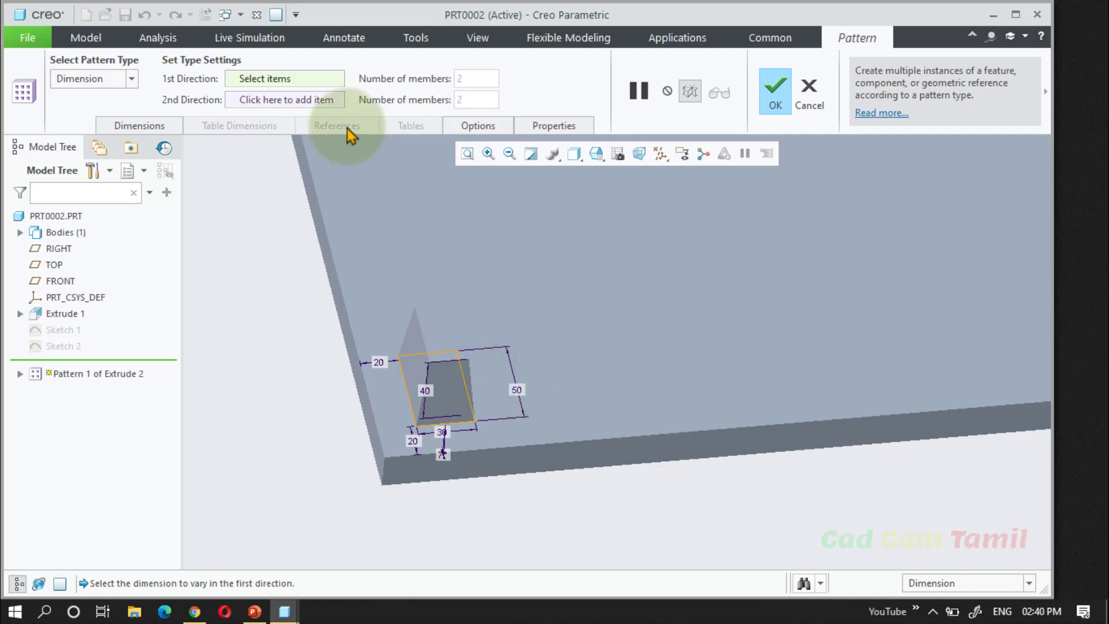
left_click(312, 85)
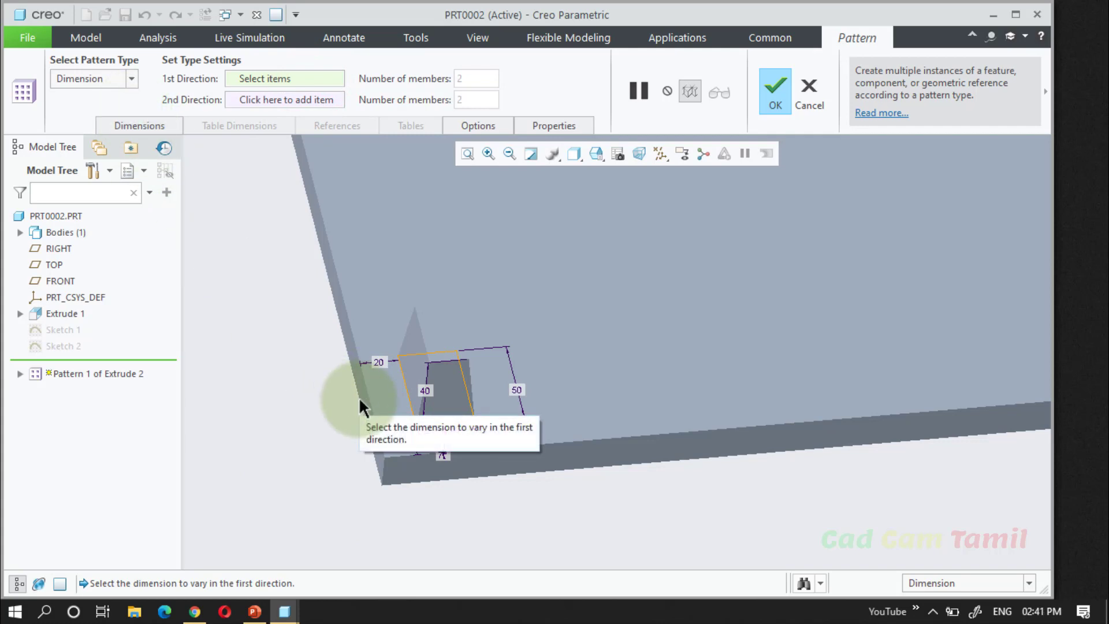
left_click(379, 362)
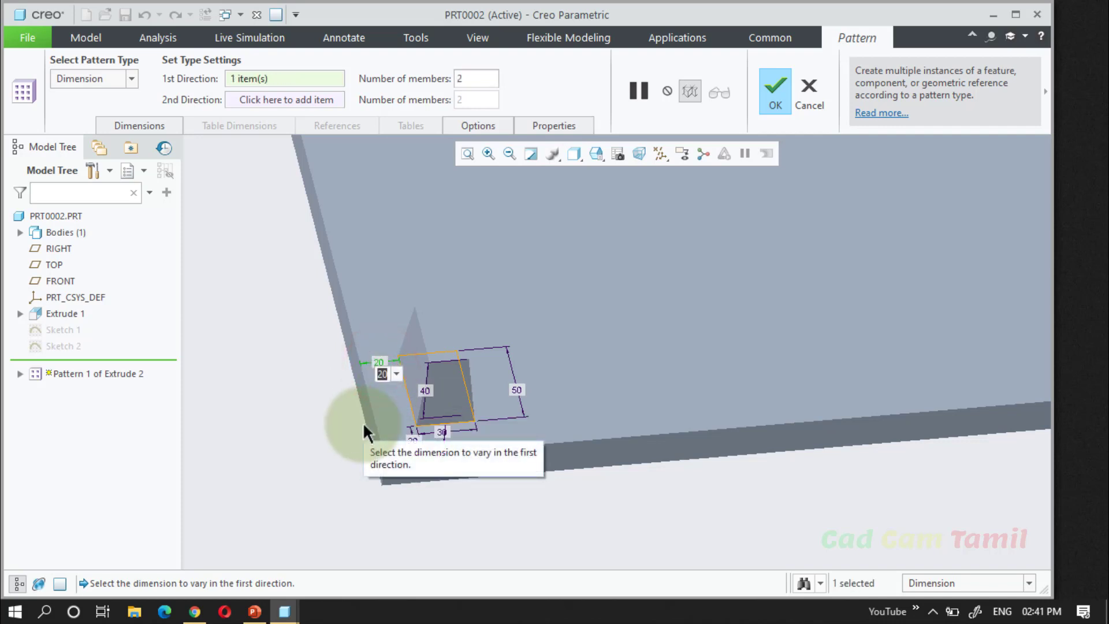
type("20")
key("Return")
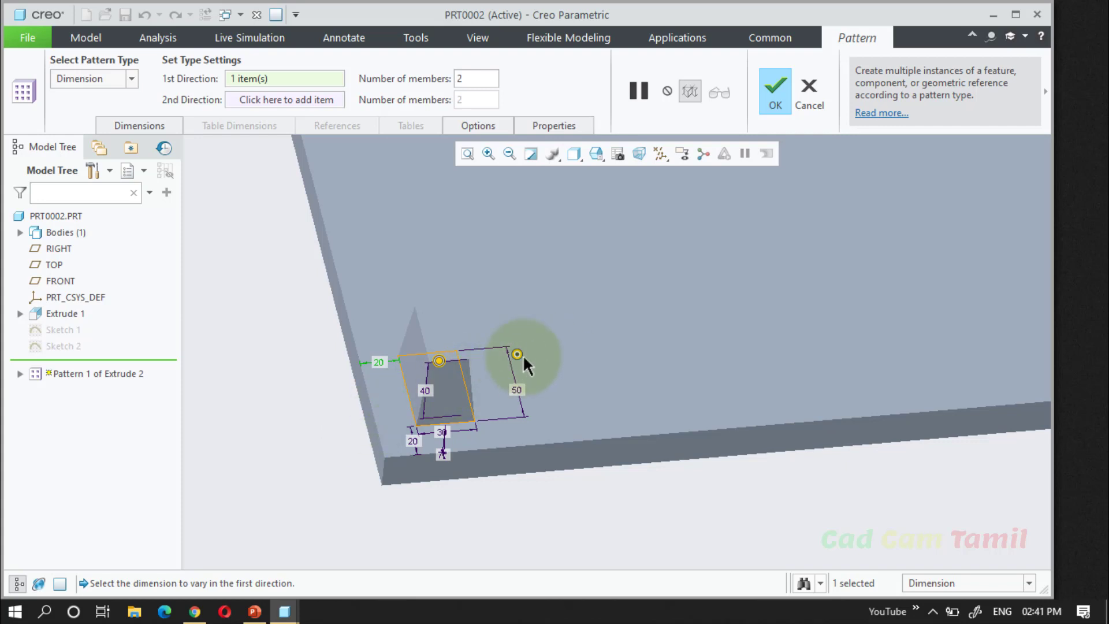
Set 10 members with a 50 increment and create the pattern.
left_click(480, 76)
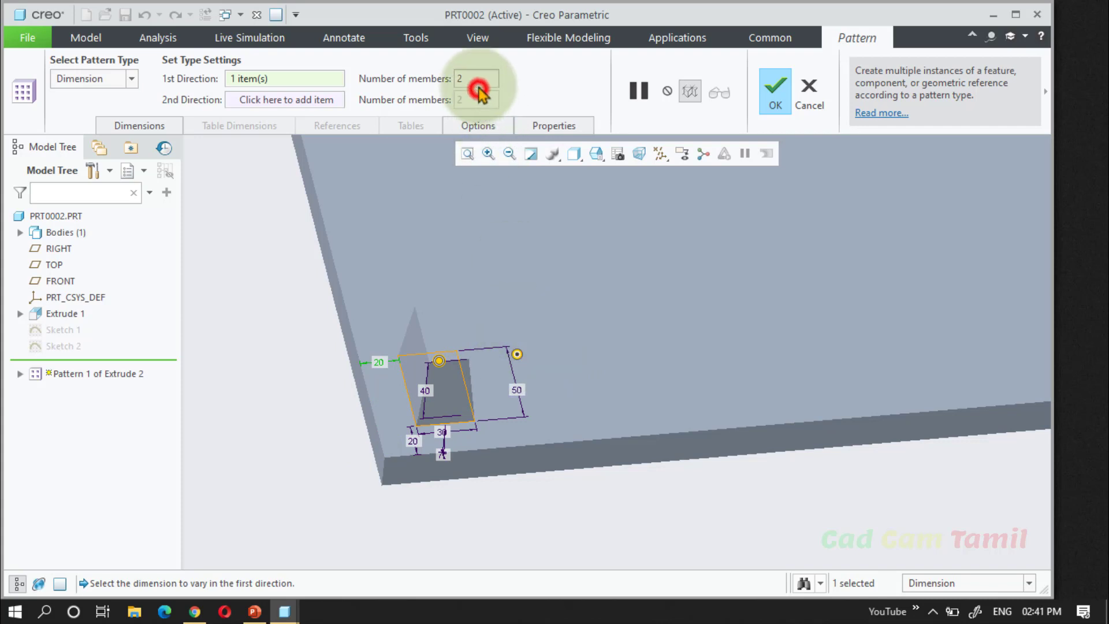
key("BackSpace")
type("10")
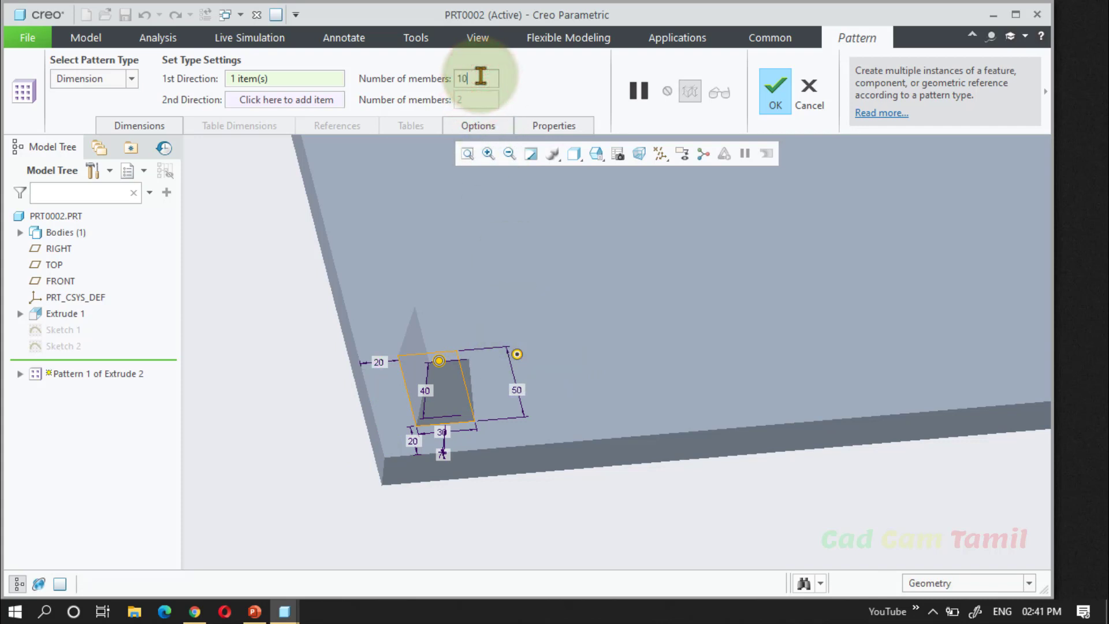
key("Return")
scroll(317, 331, "down", 5)
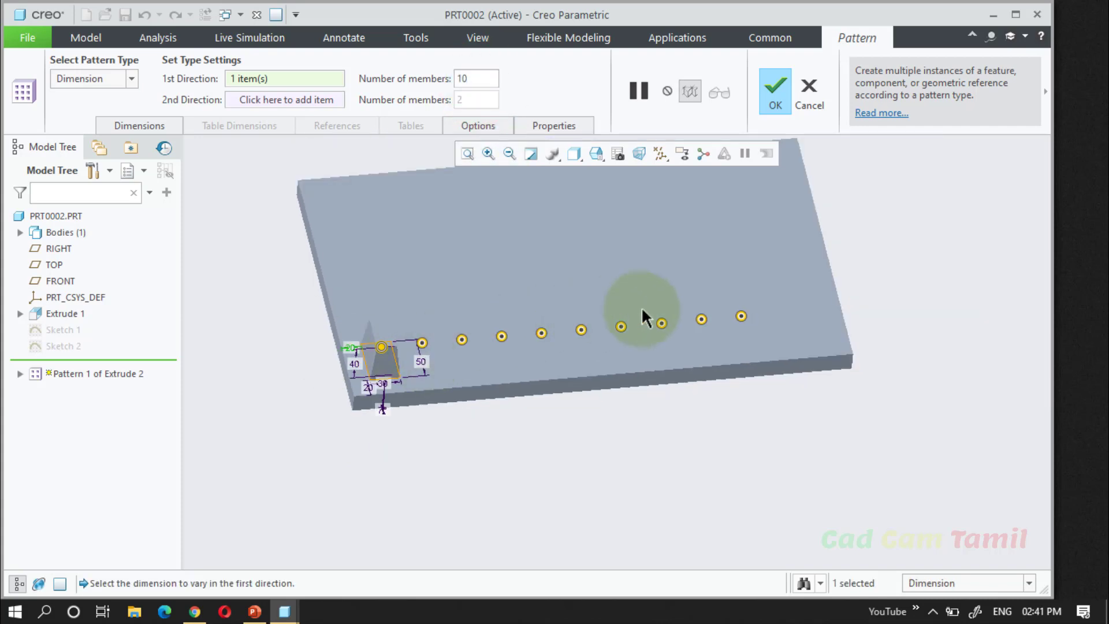
scroll(755, 317, "up", 3)
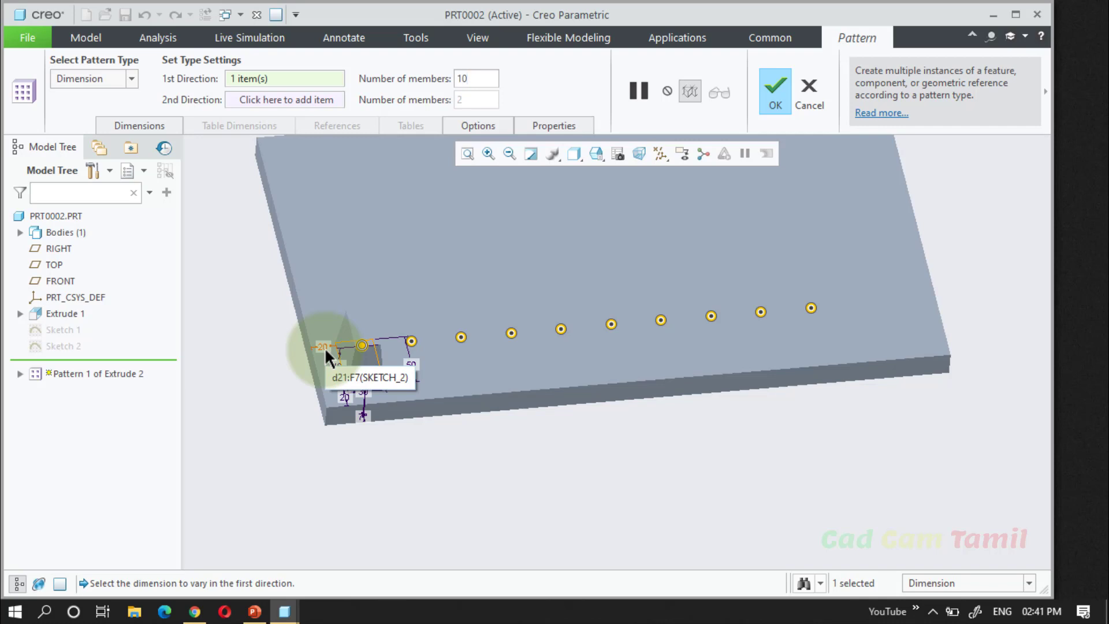
left_click(175, 130)
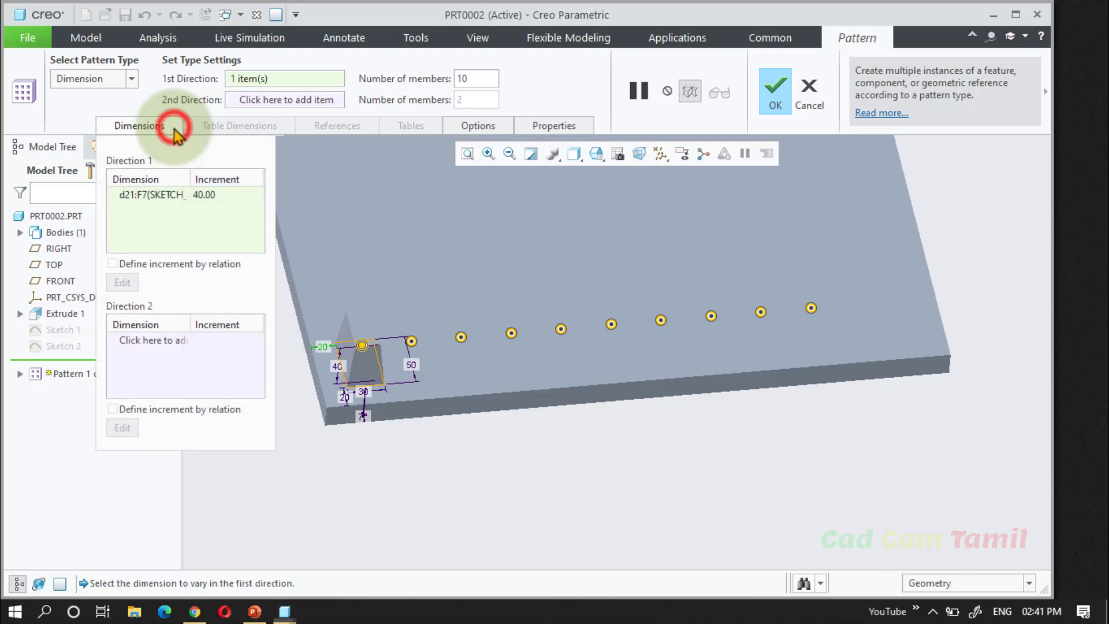
left_click(219, 193)
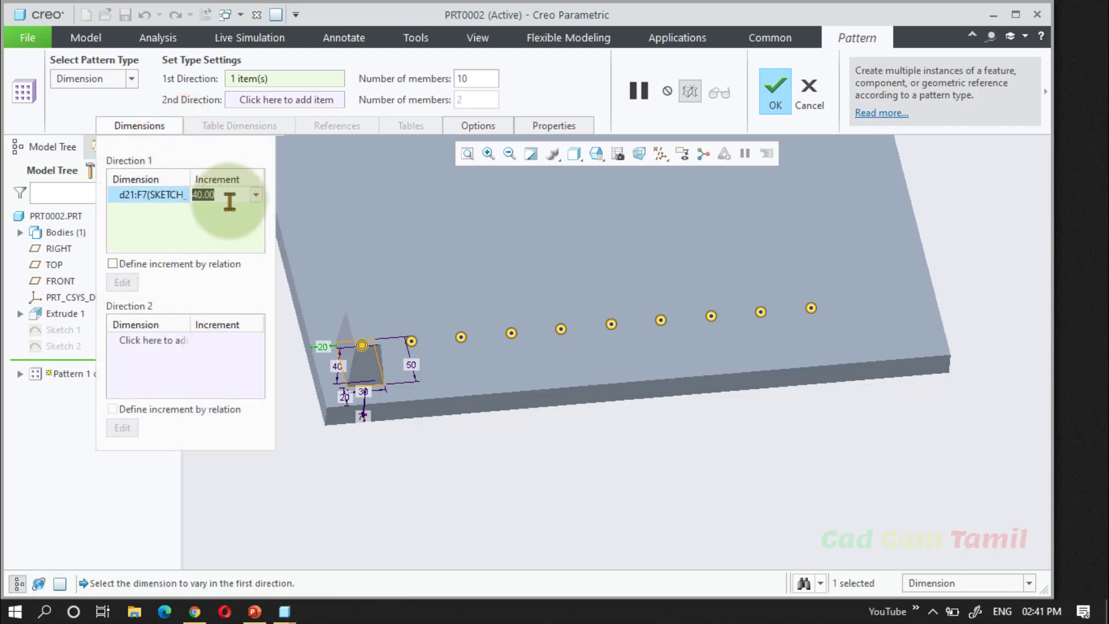
type("50")
key("Return")
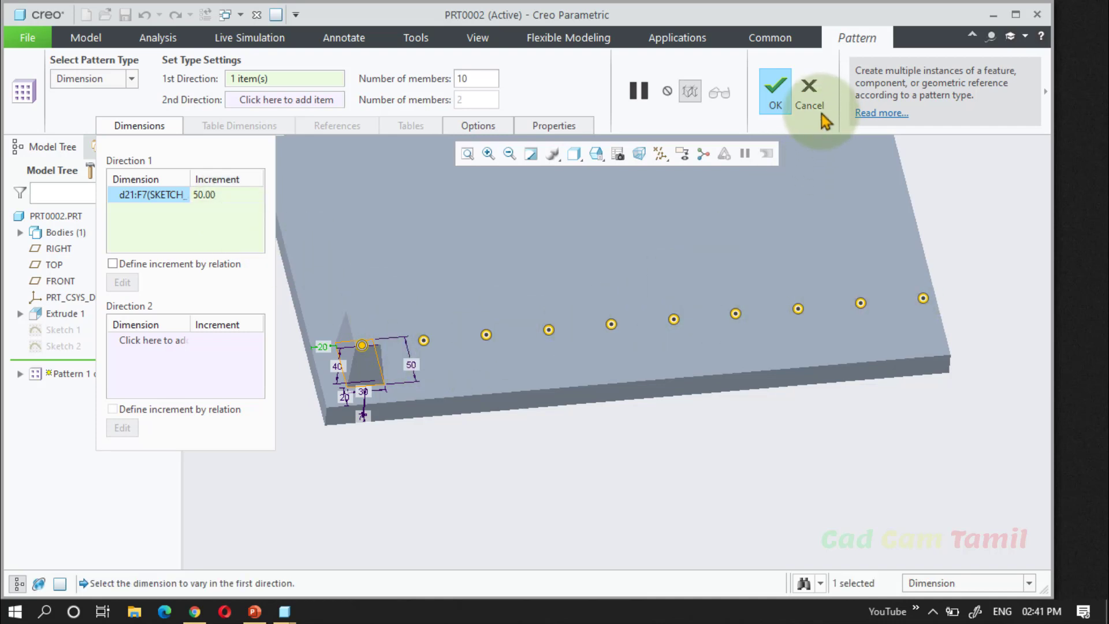
left_click(774, 96)
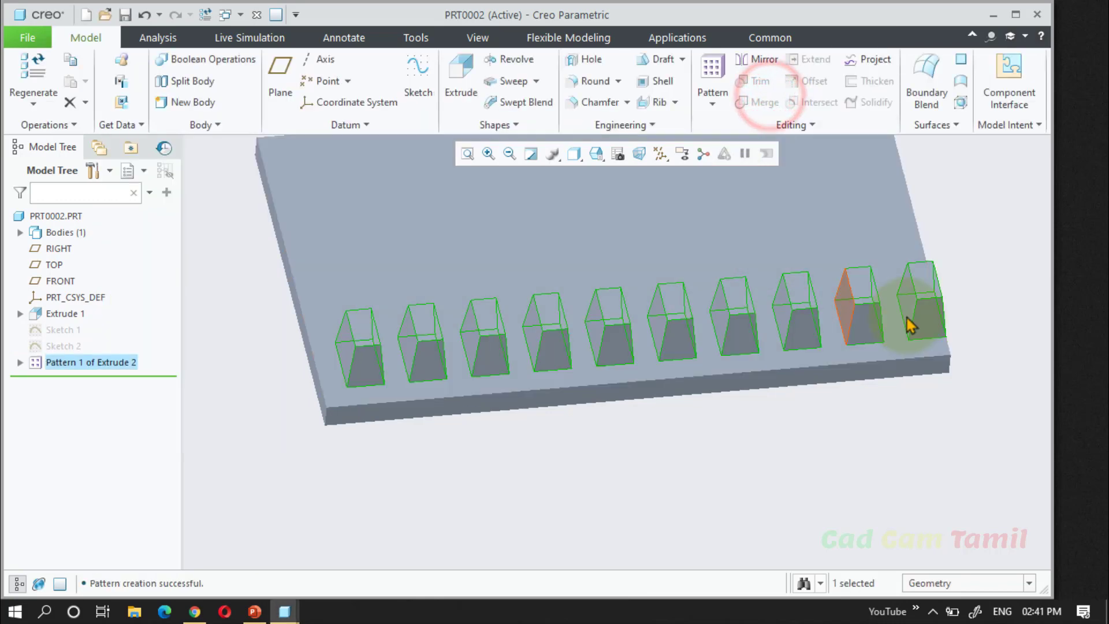
left_click(963, 329)
middle_click_drag(738, 466, 676, 515)
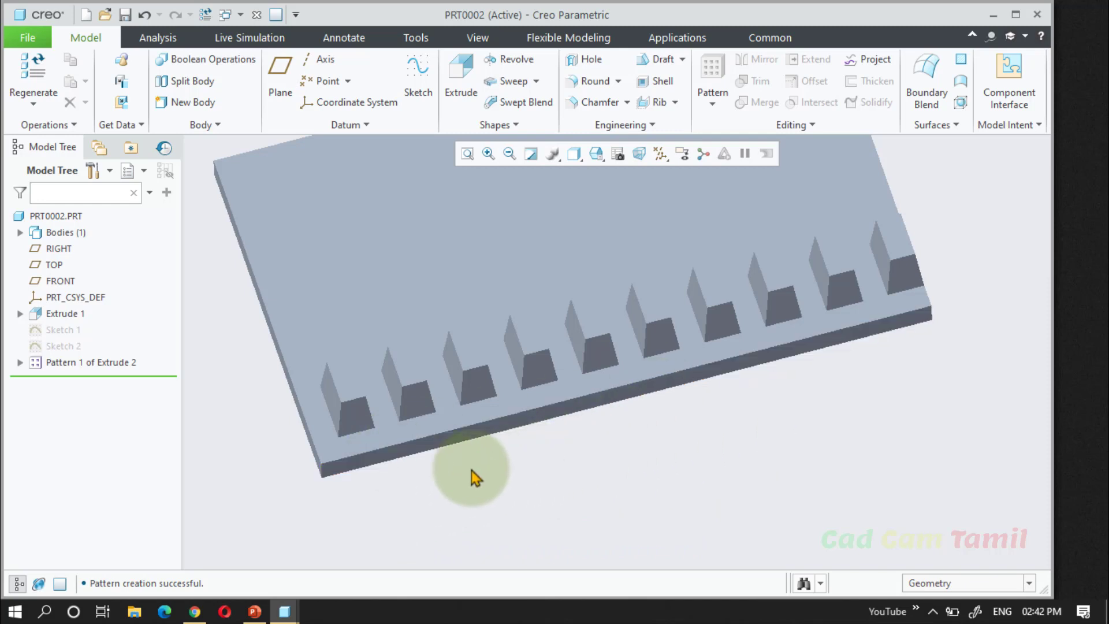
left_click(121, 368)
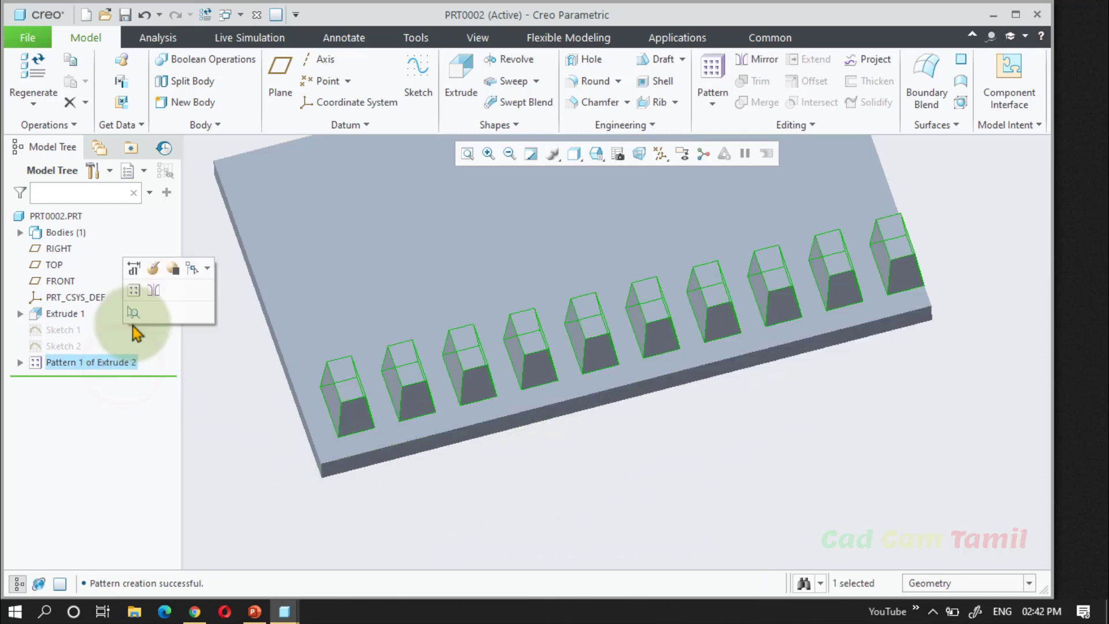
Reopen Pattern 1 and add the 20 dimension as the second direction.
left_click(153, 268)
scroll(510, 499, "down", 2)
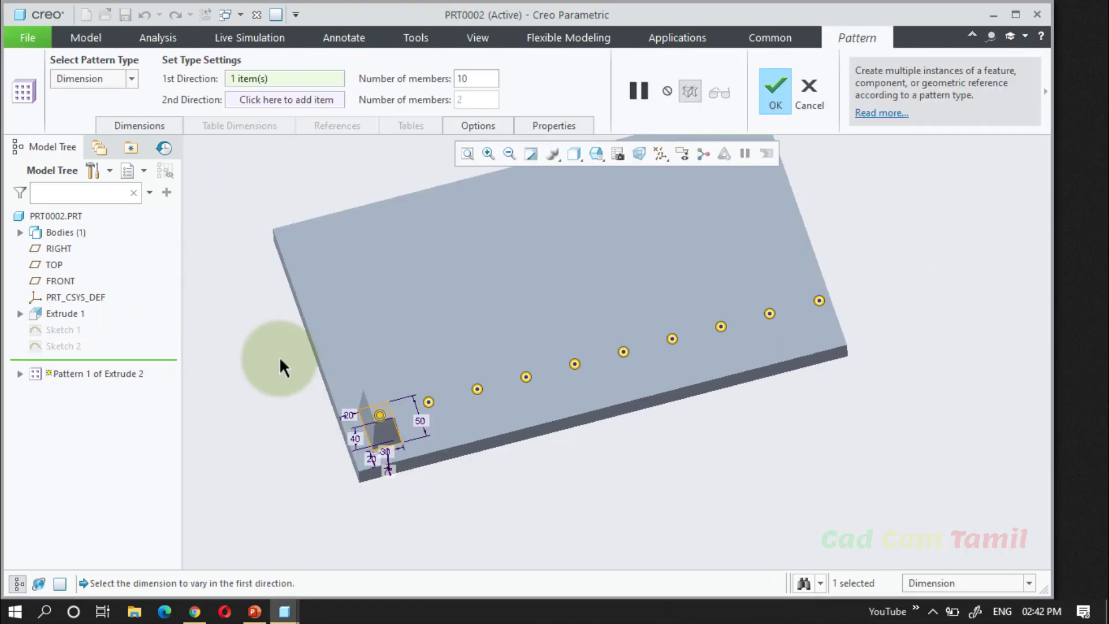
left_click(289, 106)
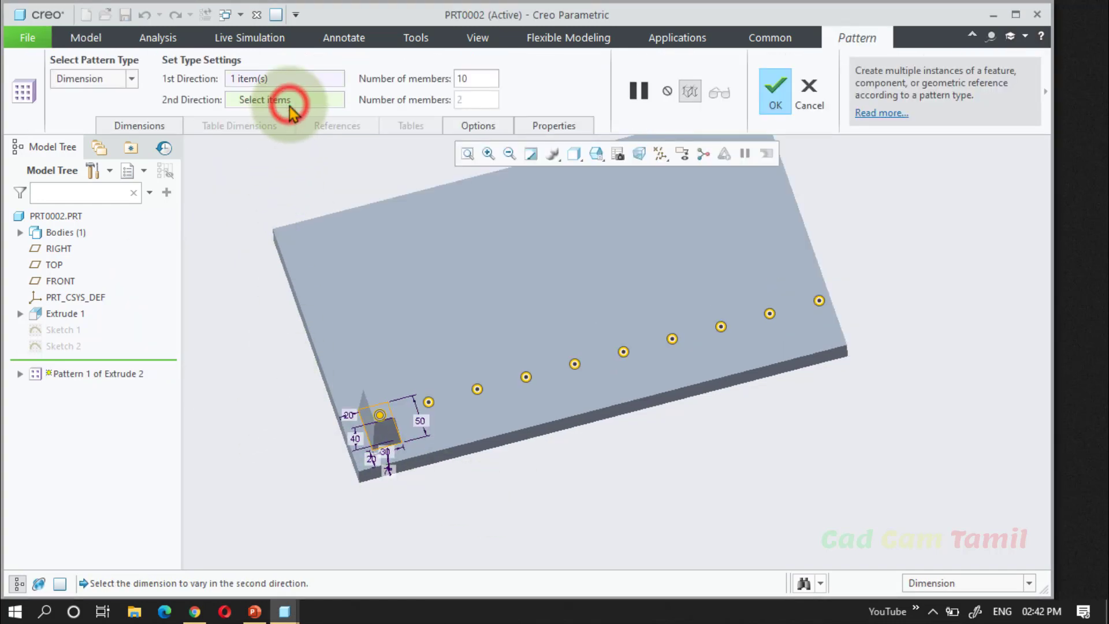
left_click(251, 106)
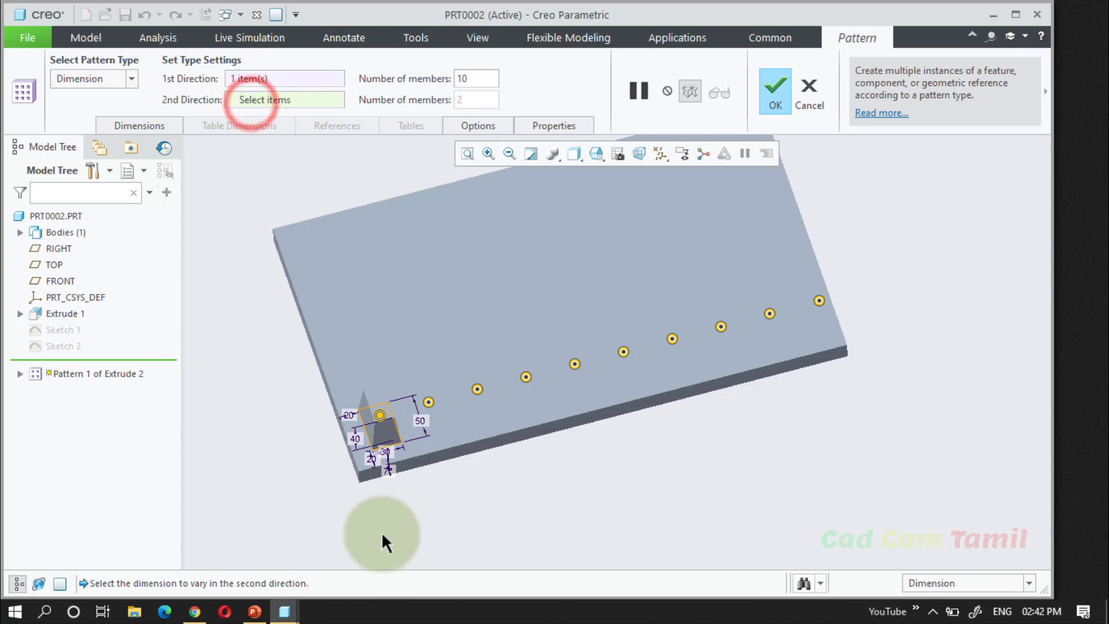
scroll(385, 459, "up", 2)
scroll(344, 461, "up", 2)
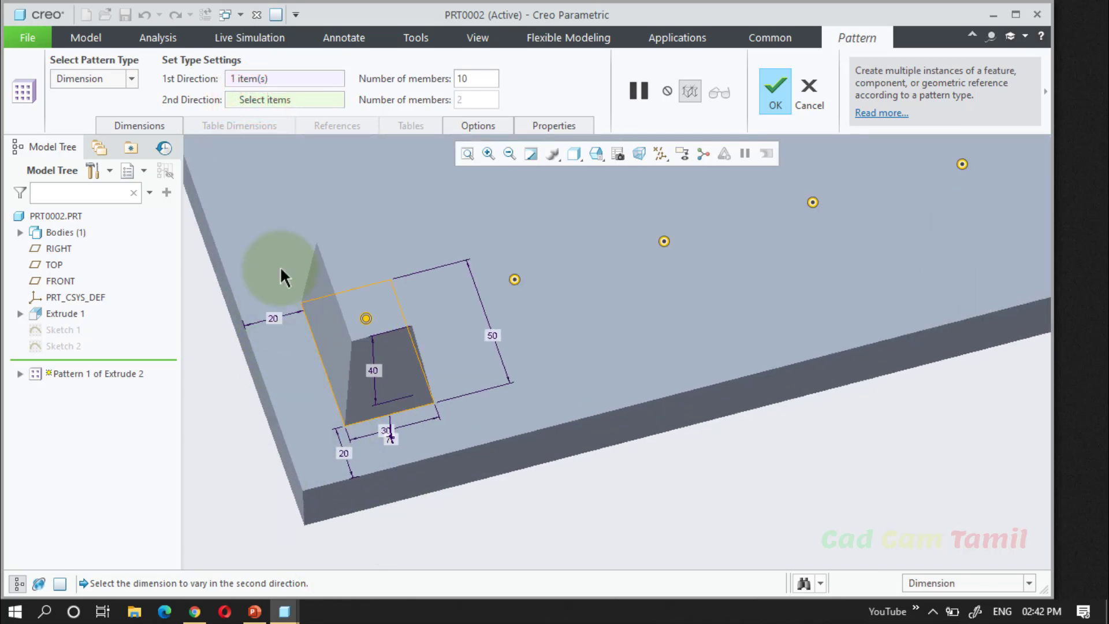
left_click(346, 453)
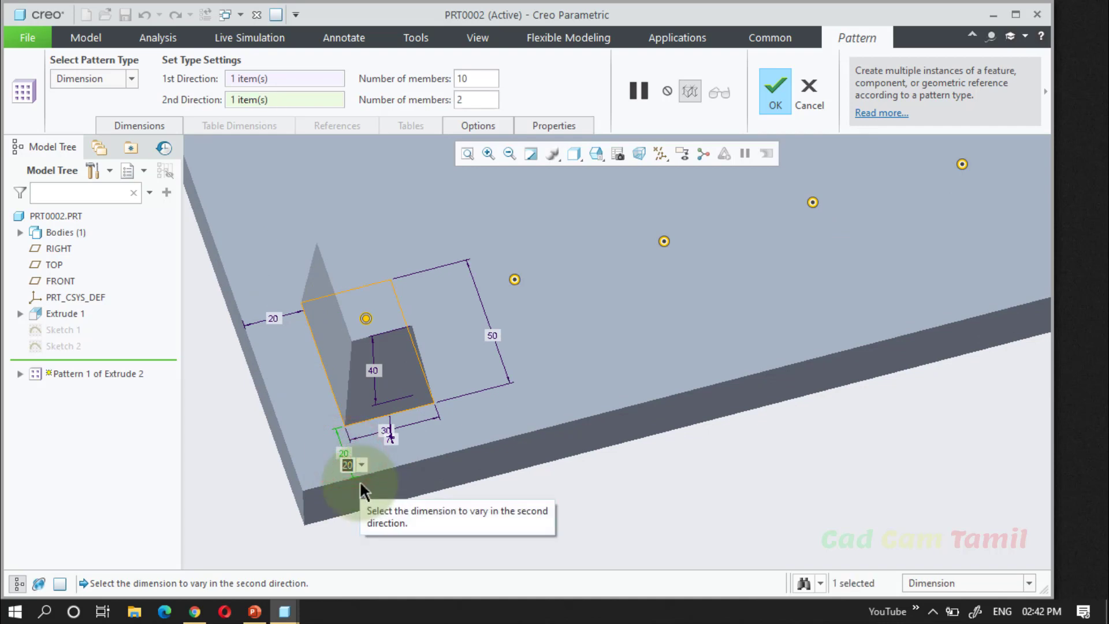
key("Return")
Enter a second-direction increment in the Dimensions table, settling on 60.
scroll(453, 481, "down", 2)
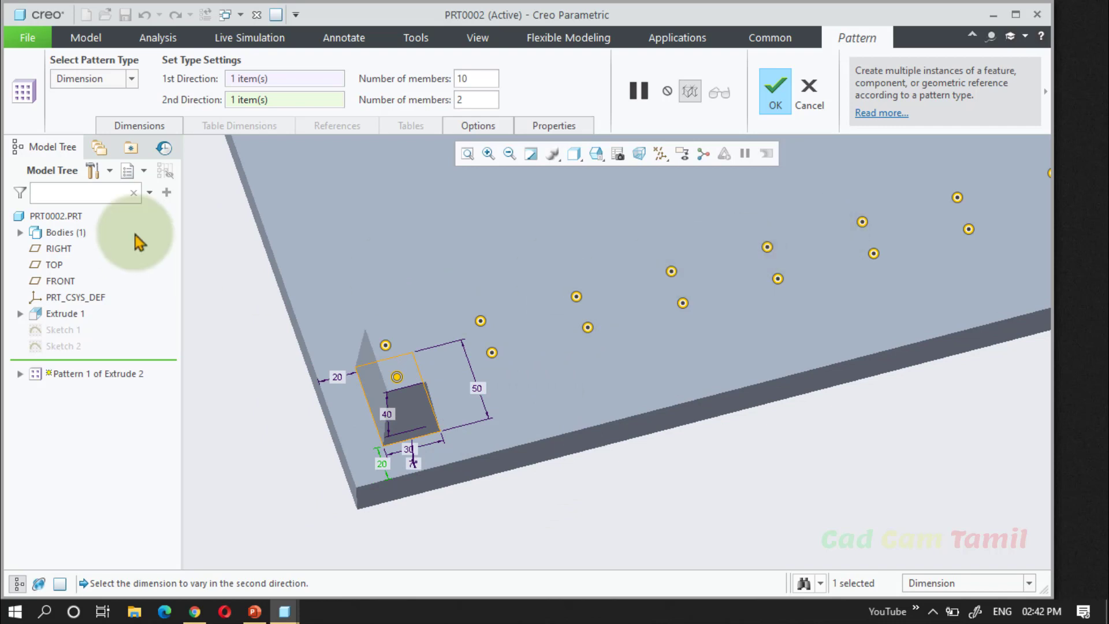
left_click(139, 125)
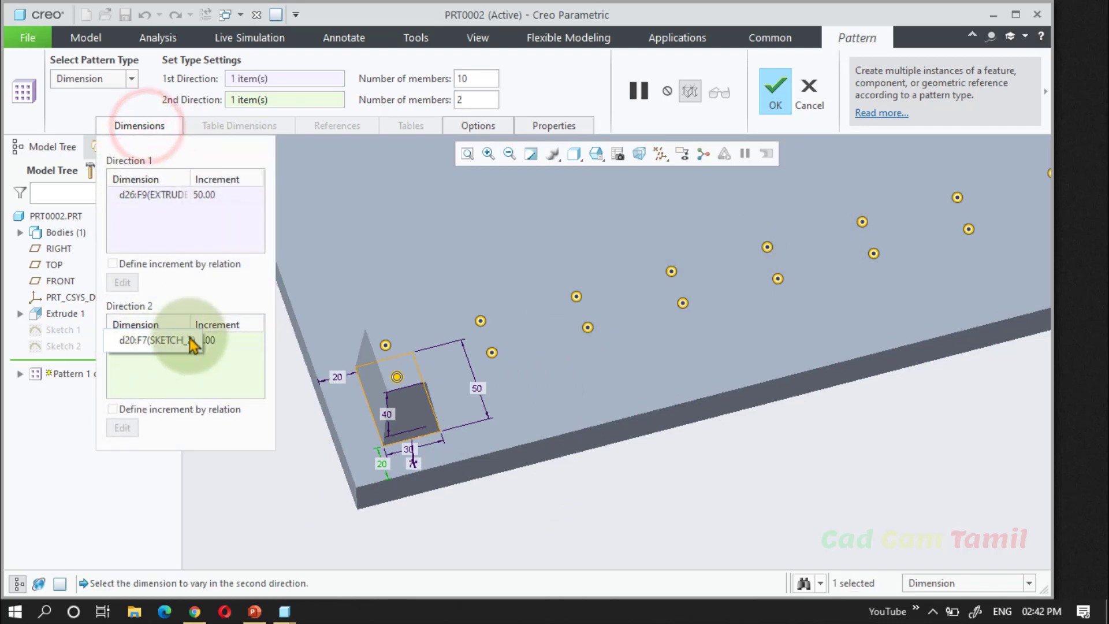
left_click(222, 340)
left_click(149, 338)
left_click(217, 340)
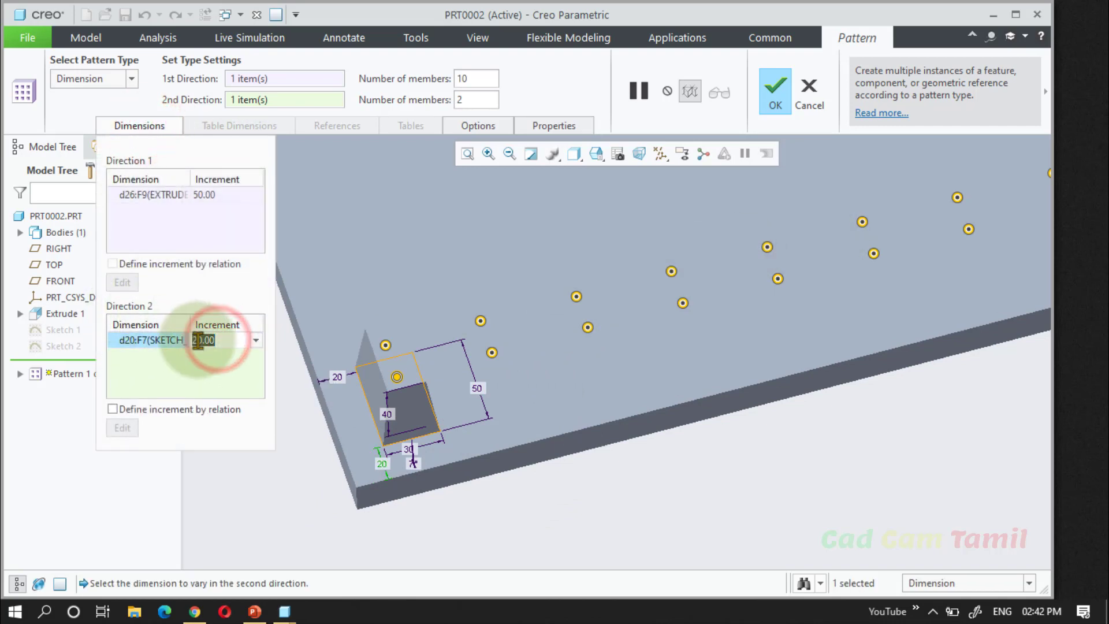
type("4")
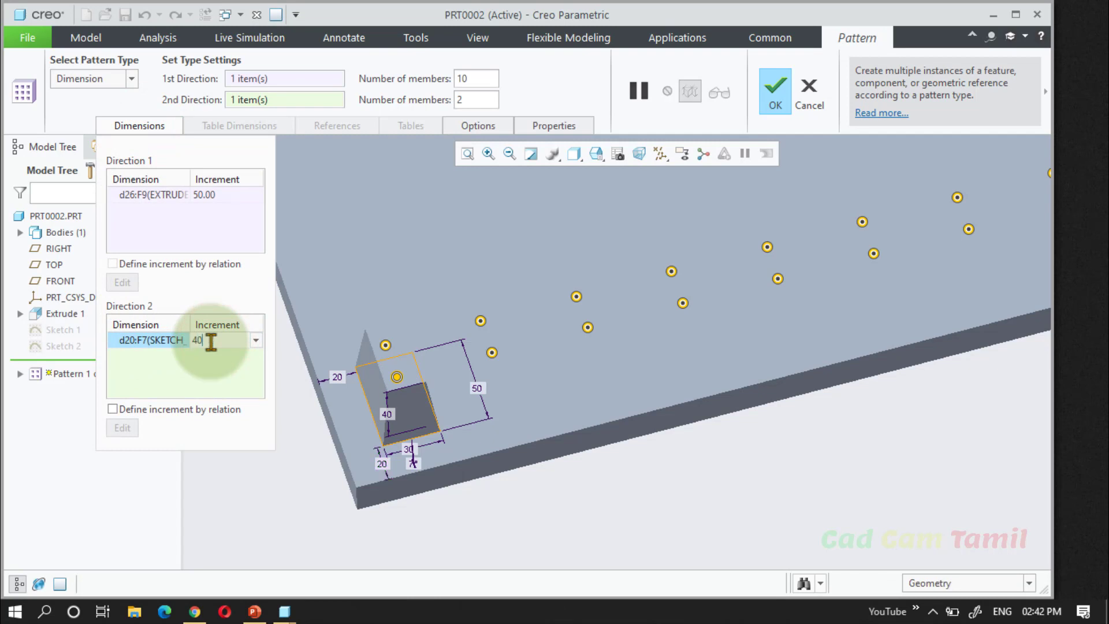
type("0")
key("Return")
scroll(561, 353, "down", 3)
scroll(415, 406, "down", 2)
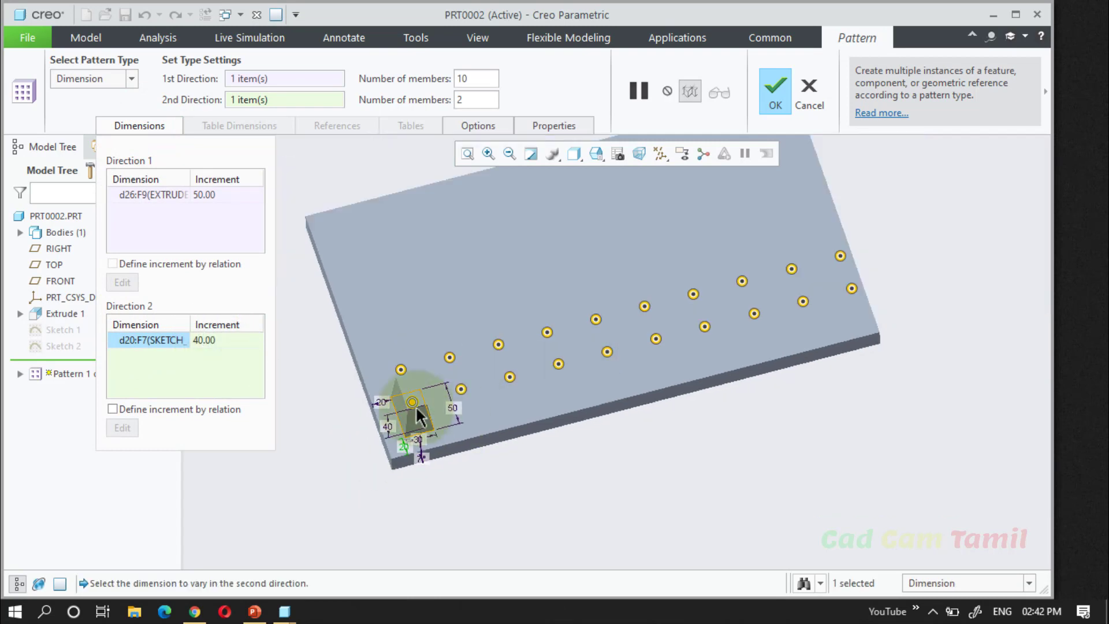
left_click(214, 341)
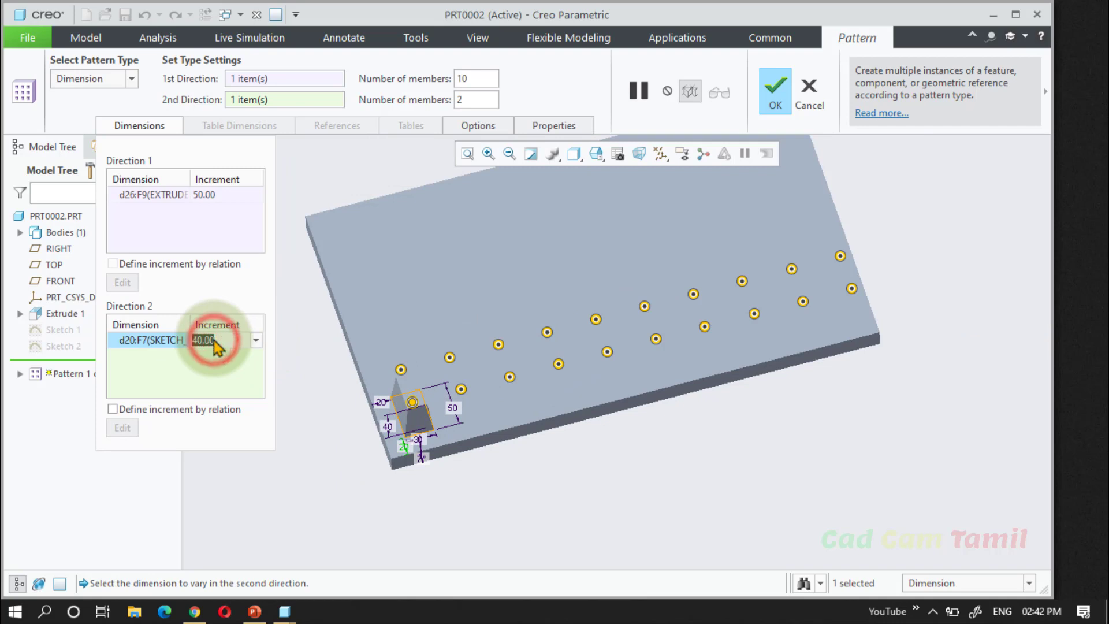
type("60")
key("Return")
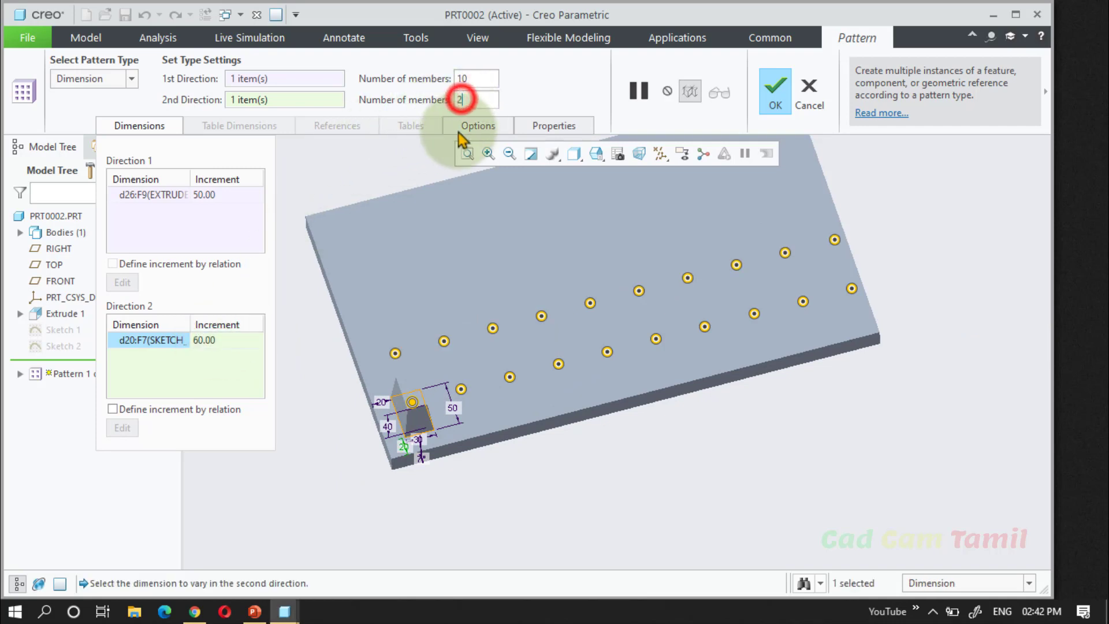
Set the second direction to 4 rows.
left_click(465, 100)
key("BackSpace")
type("5")
key("Return")
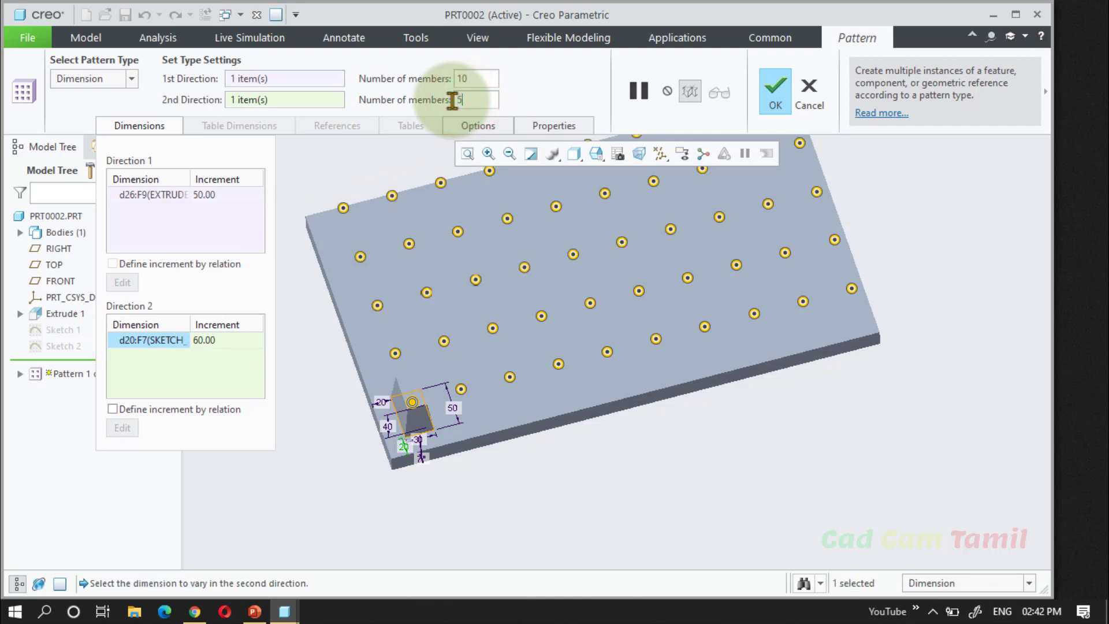
middle_click_drag(390, 306, 388, 305)
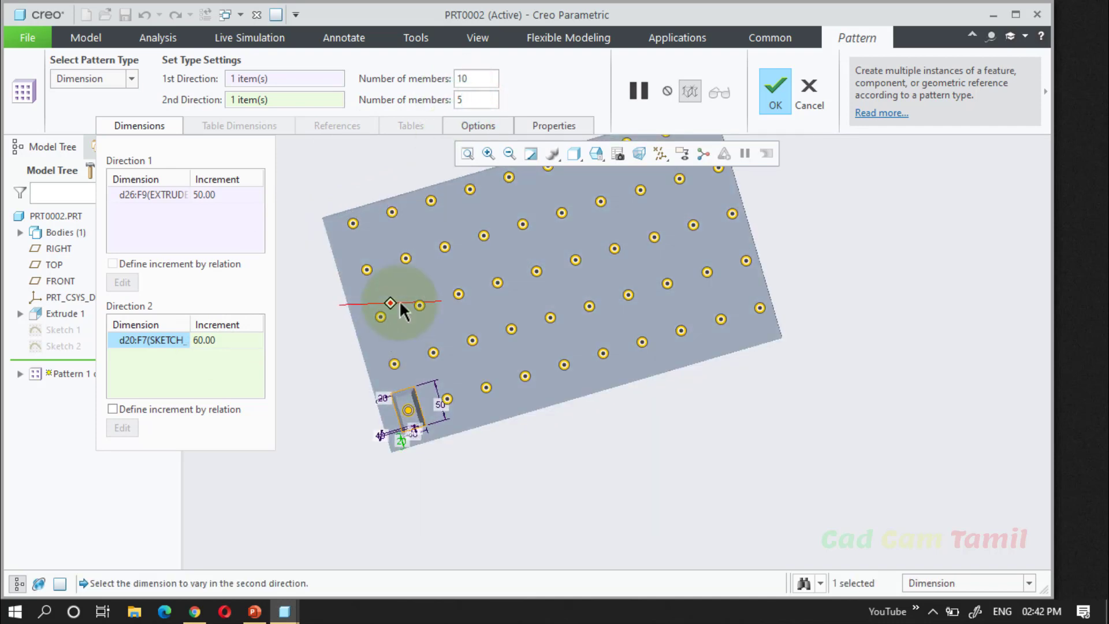
left_click(478, 99)
key("BackSpace")
type("4")
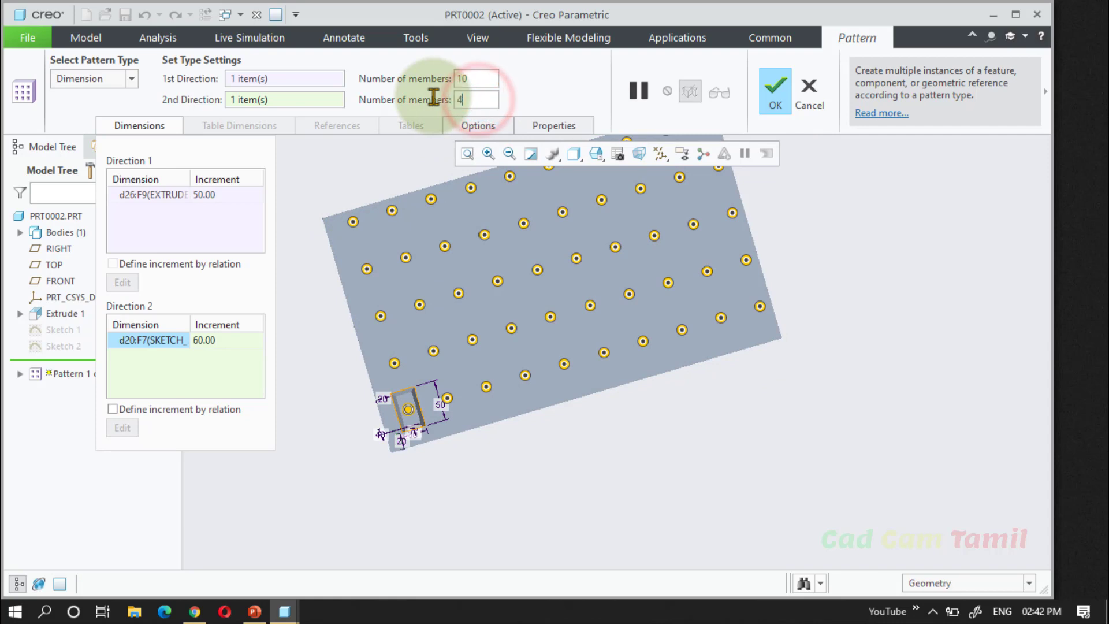
key("Return")
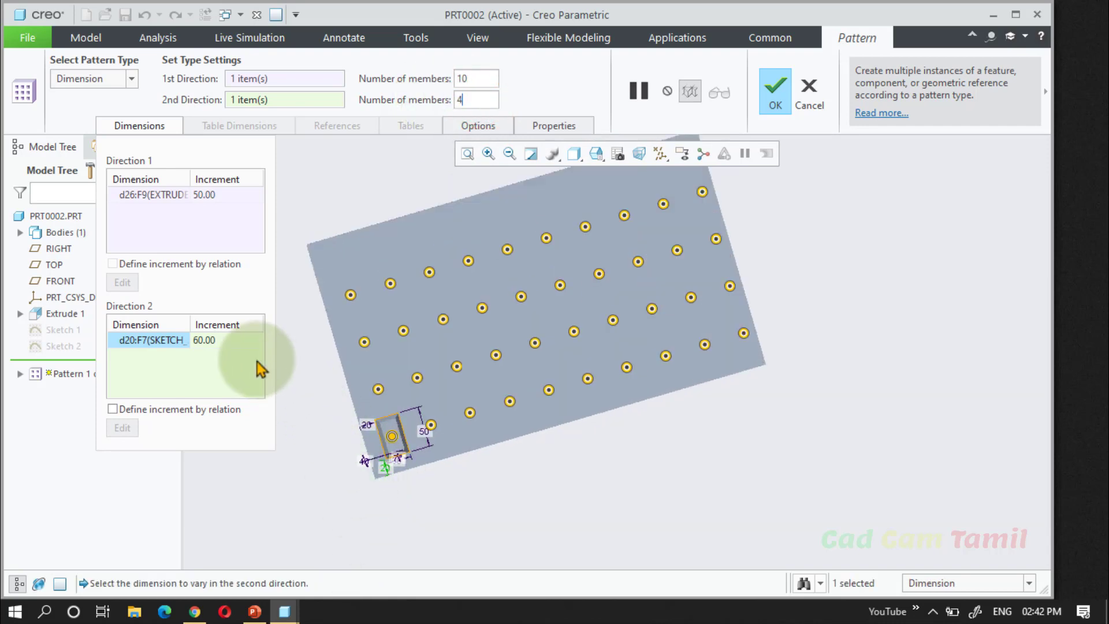
Change the second-direction increment to 70 and finish the 10 × 4 block grid.
left_click(232, 343)
type("70")
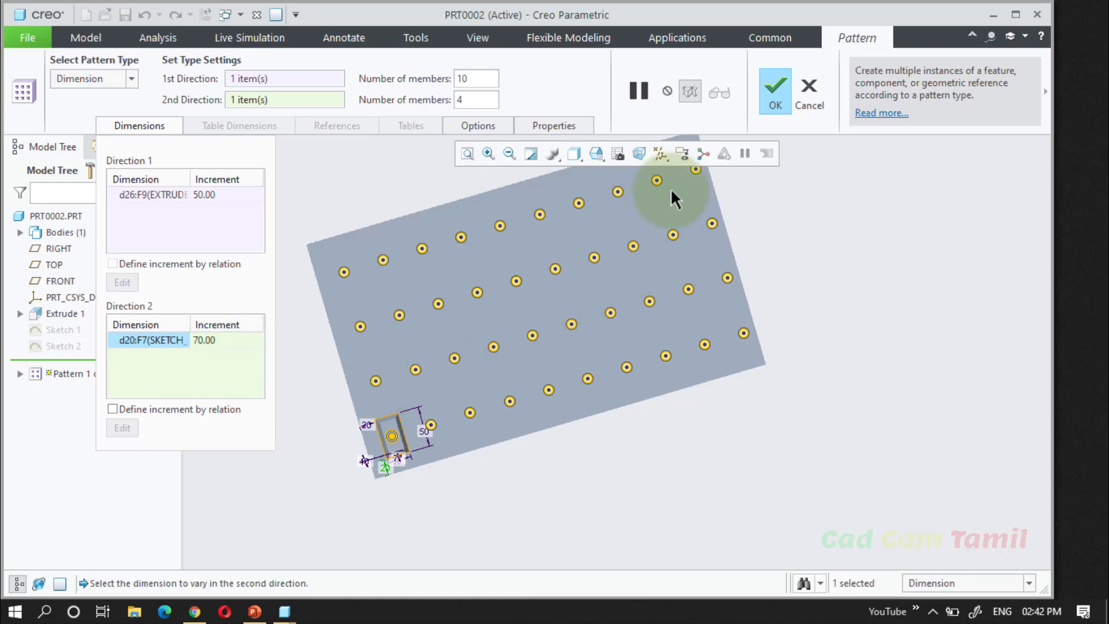
left_click(773, 95)
middle_click_drag(881, 403, 574, 367)
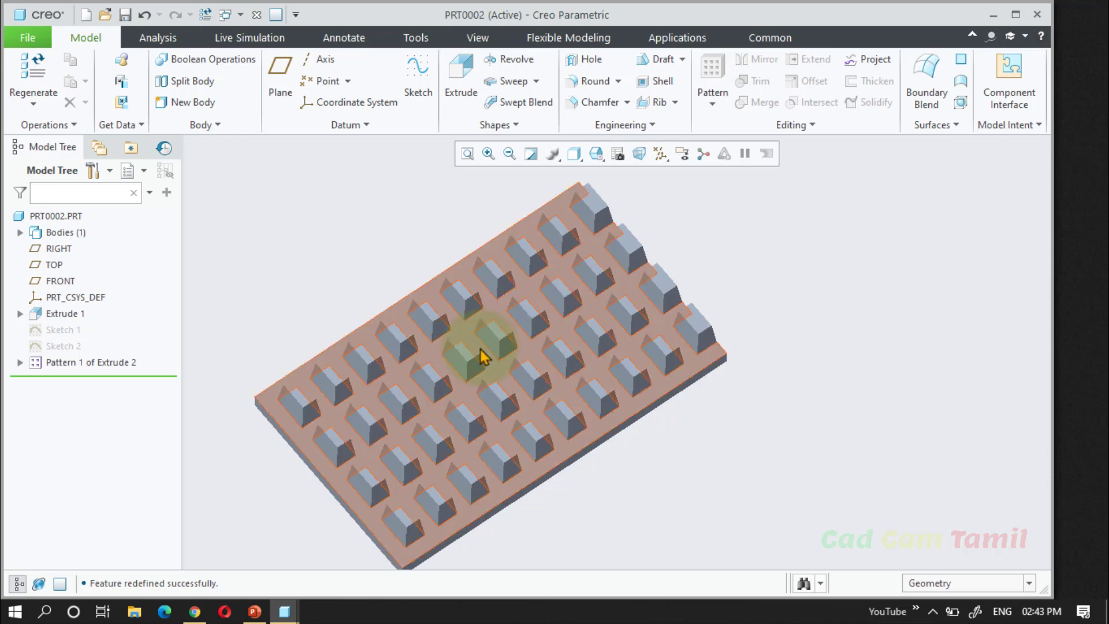
Redefine Pattern 1 and exclude the block instances near the plate centre.
right_click(72, 366)
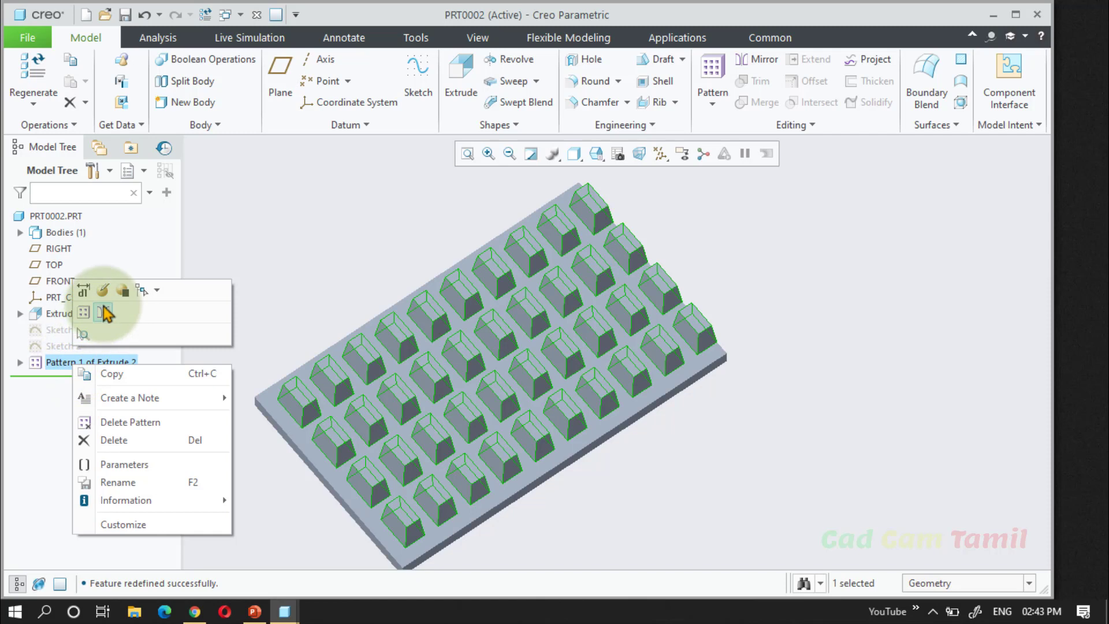
left_click(106, 314)
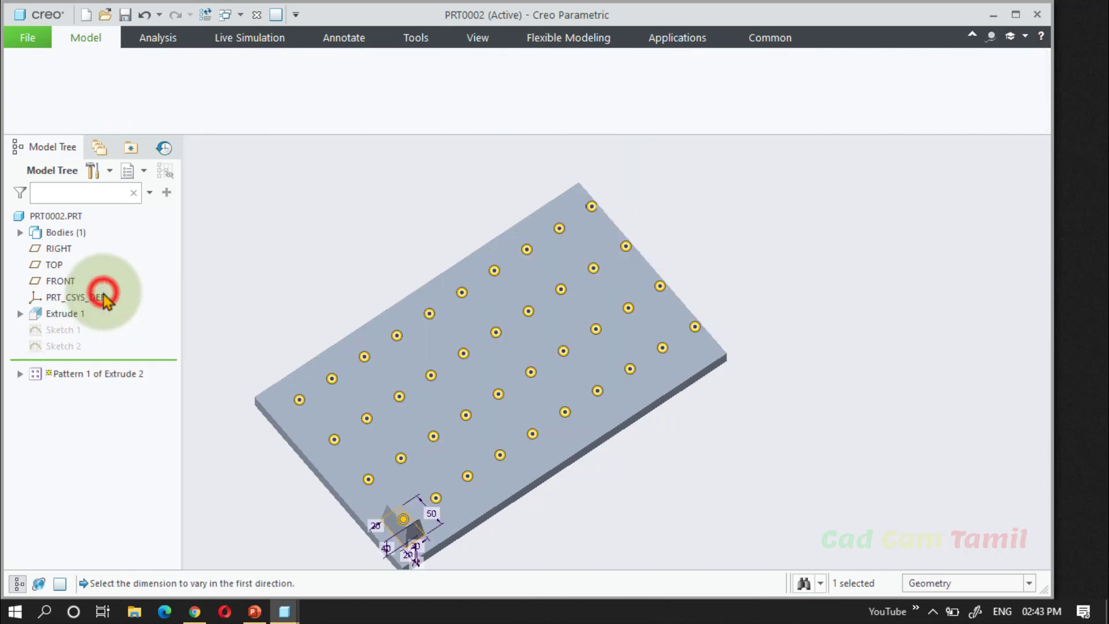
left_click(464, 354)
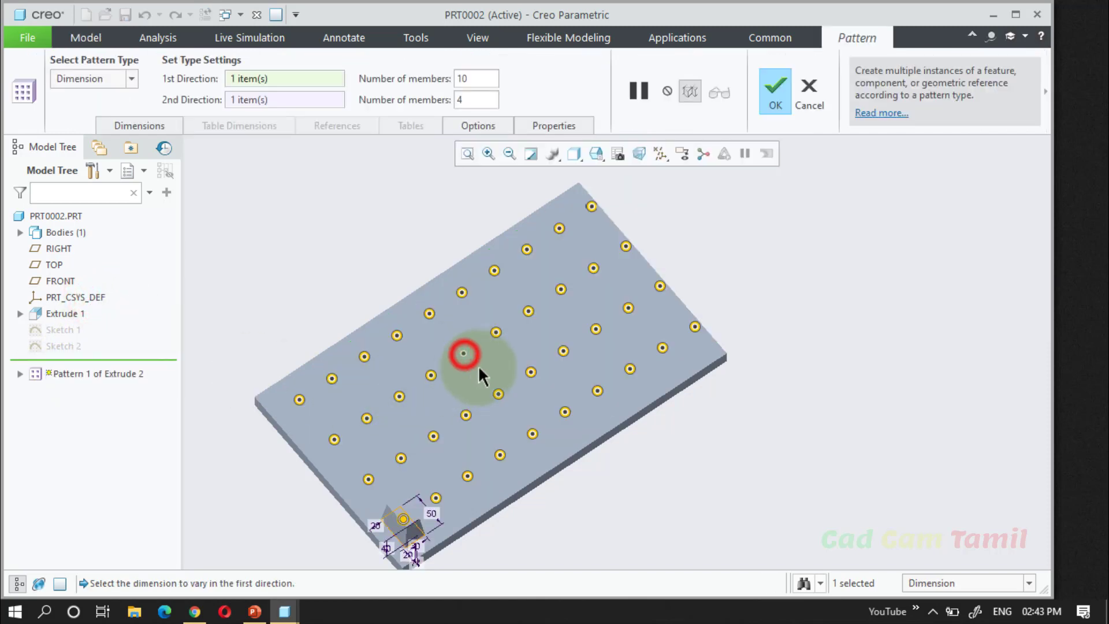
left_click(496, 333)
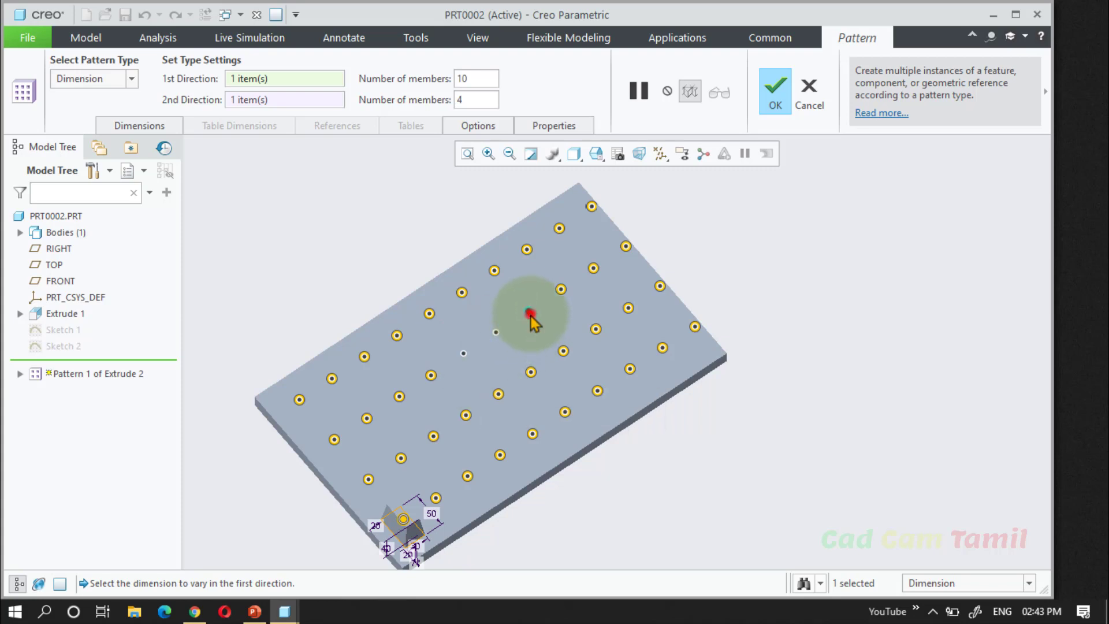
left_click(564, 351)
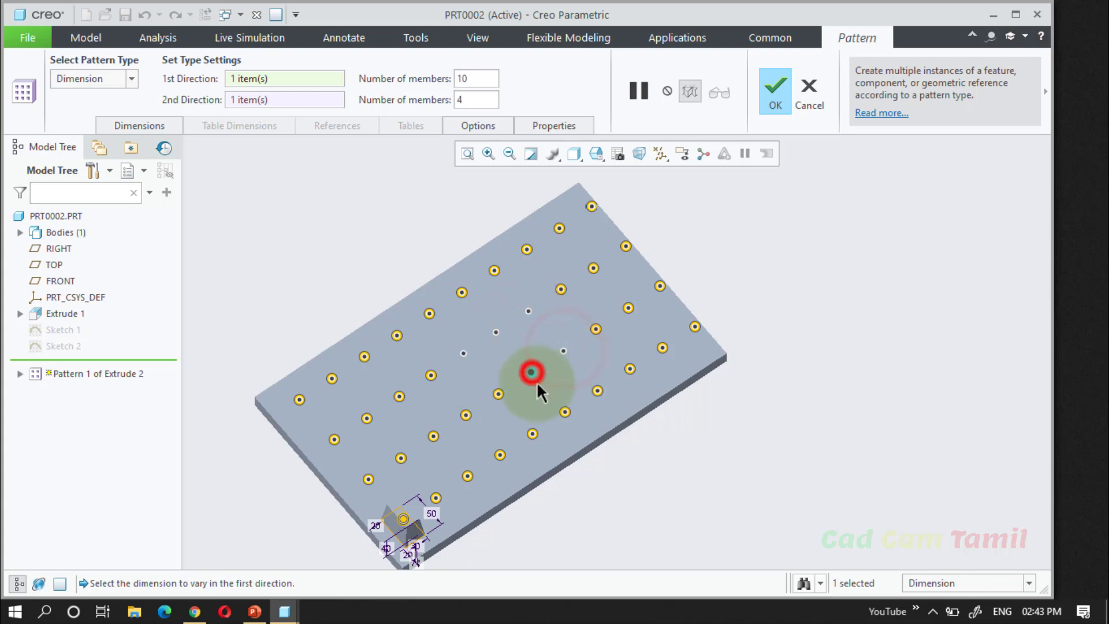
left_click(498, 394)
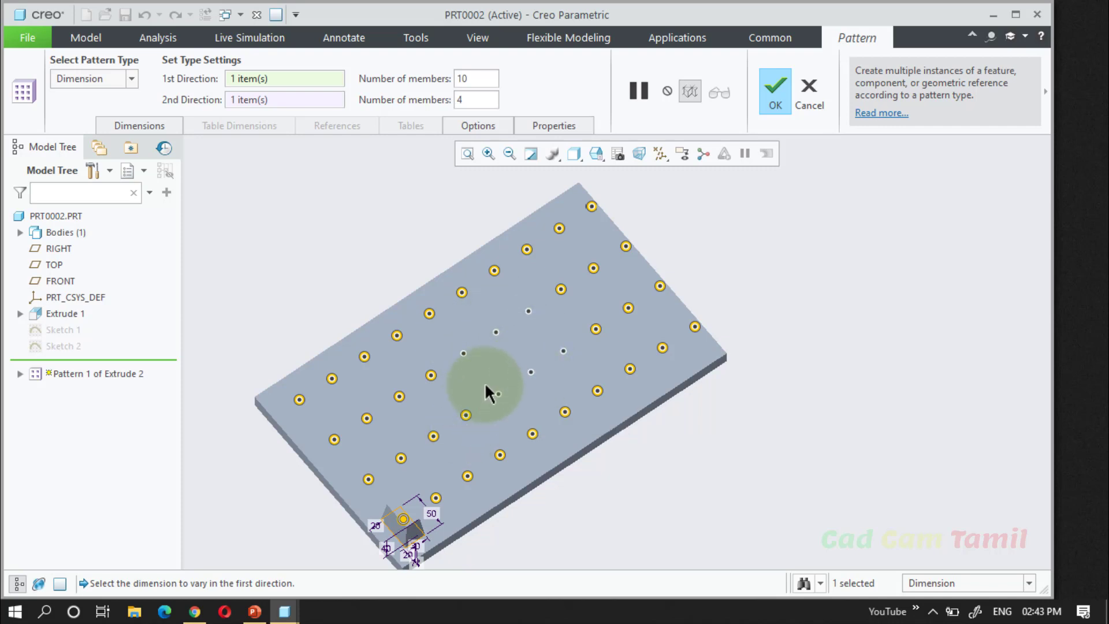
left_click(775, 89)
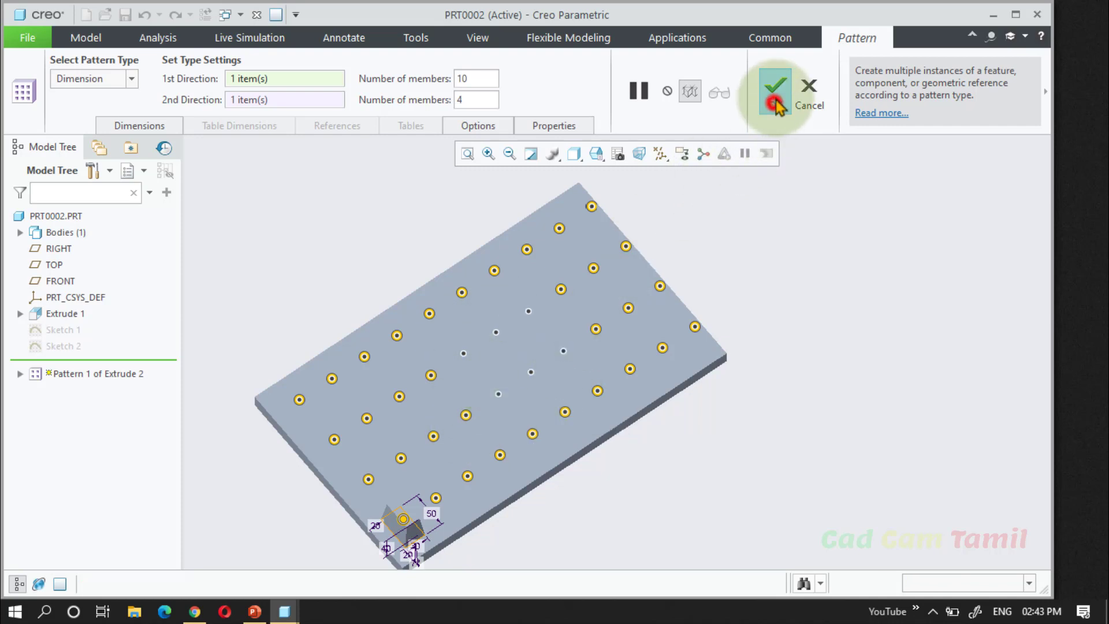
Orbit and zoom to inspect the central gap, then bring up Pattern 1's actions.
left_click(803, 446)
mouse_move(599, 401)
middle_mouse_down()
mouse_move(599, 426)
mouse_move(600, 397)
mouse_move(602, 418)
mouse_move(397, 526)
mouse_move(465, 330)
mouse_move(664, 453)
mouse_move(646, 426)
middle_mouse_up()
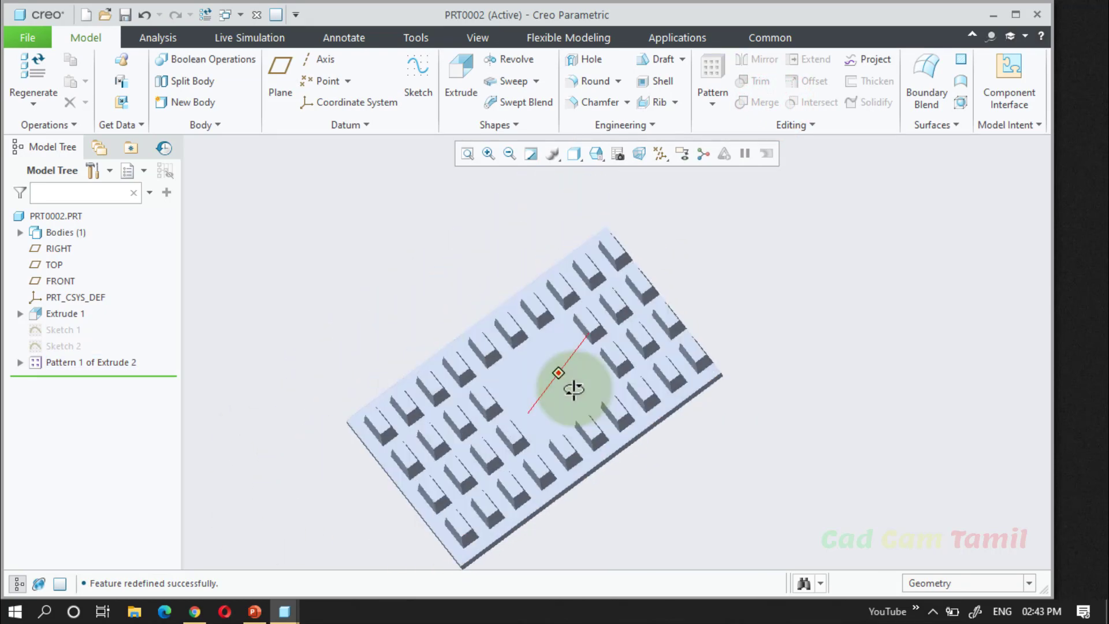
scroll(585, 487, "up", 3)
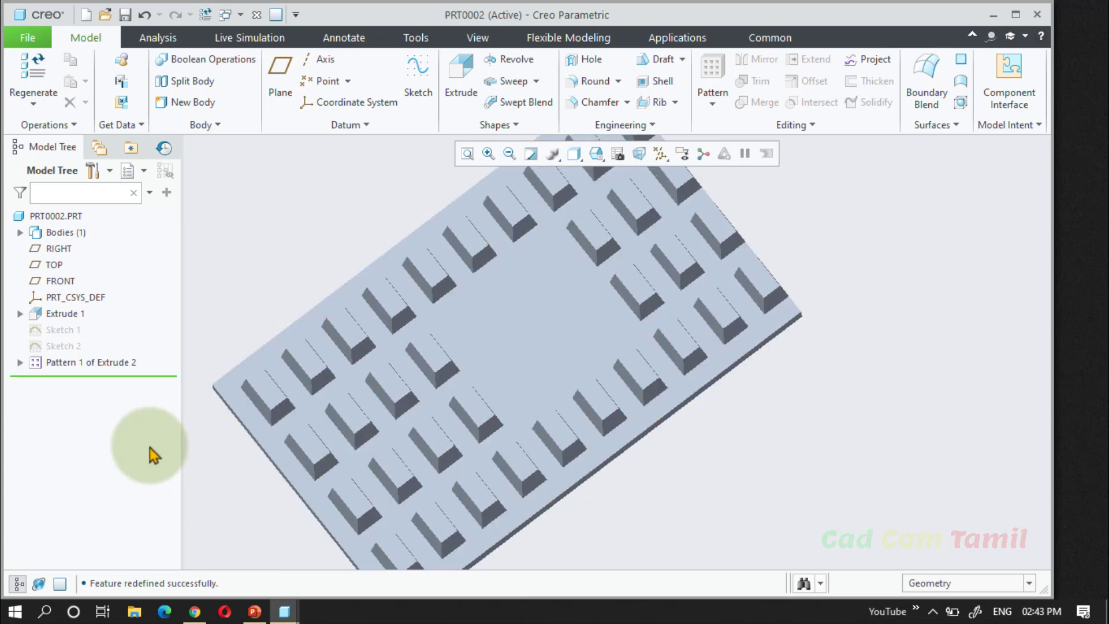
right_click(108, 364)
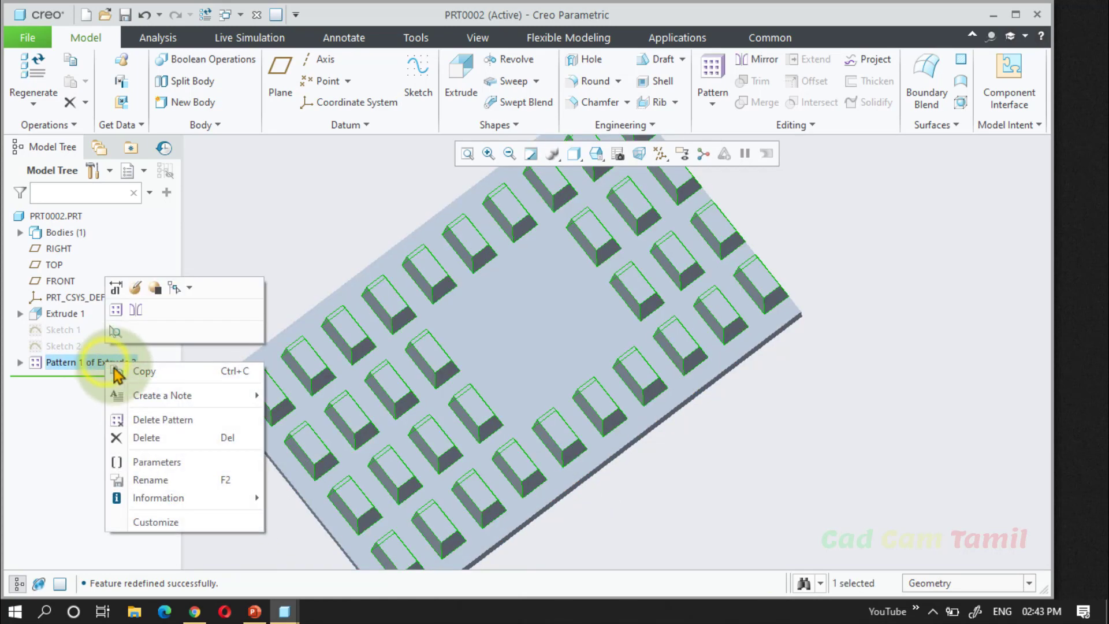
Restore the excluded centre instances so Pattern 1 is a full 10 × 4 grid of 40 blocks.
left_click(134, 289)
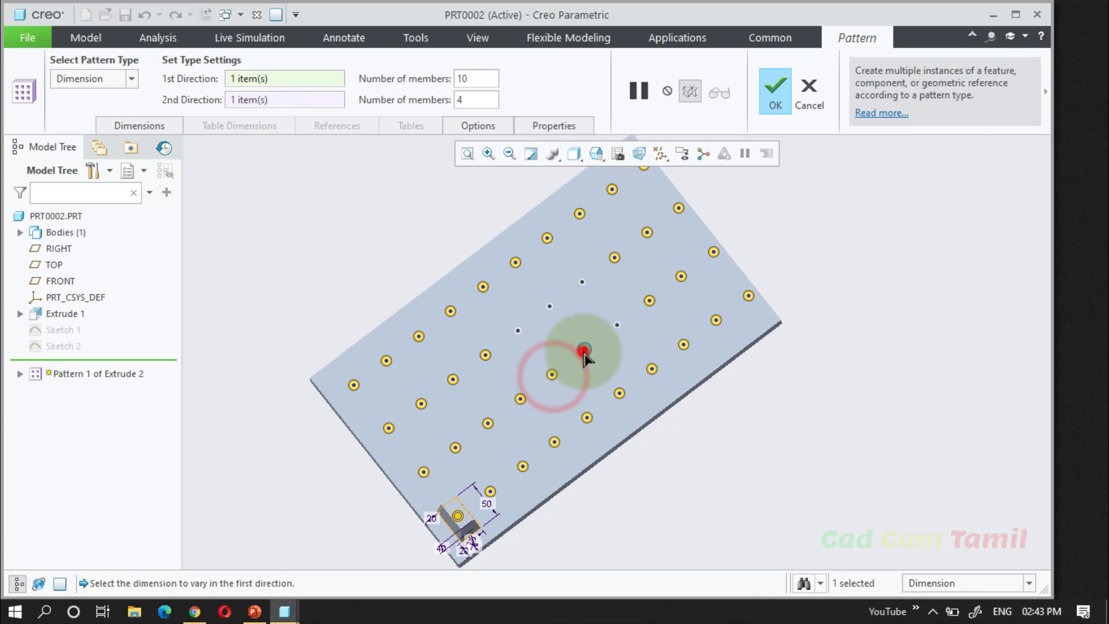
left_click(584, 349)
left_click(617, 325)
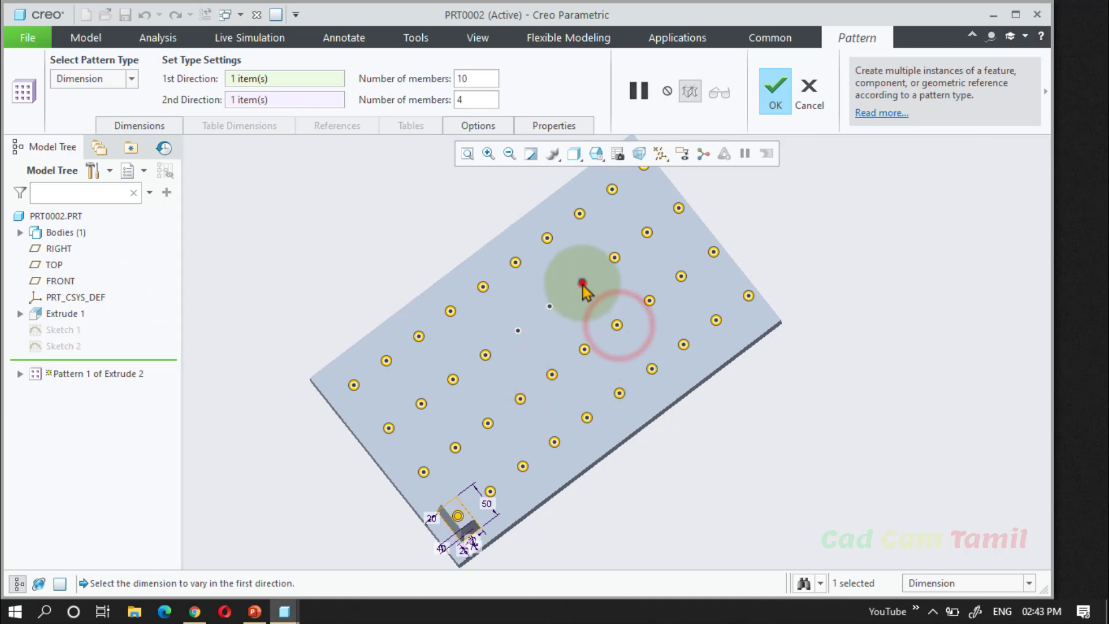
left_click(582, 282)
left_click(549, 306)
left_click(518, 330)
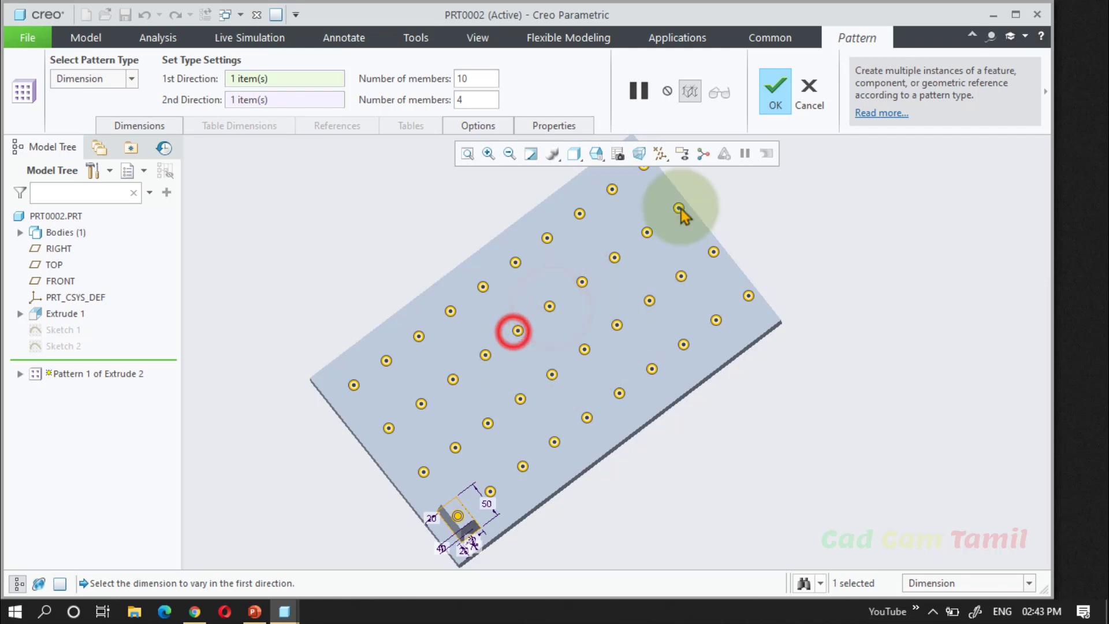
left_click(765, 95)
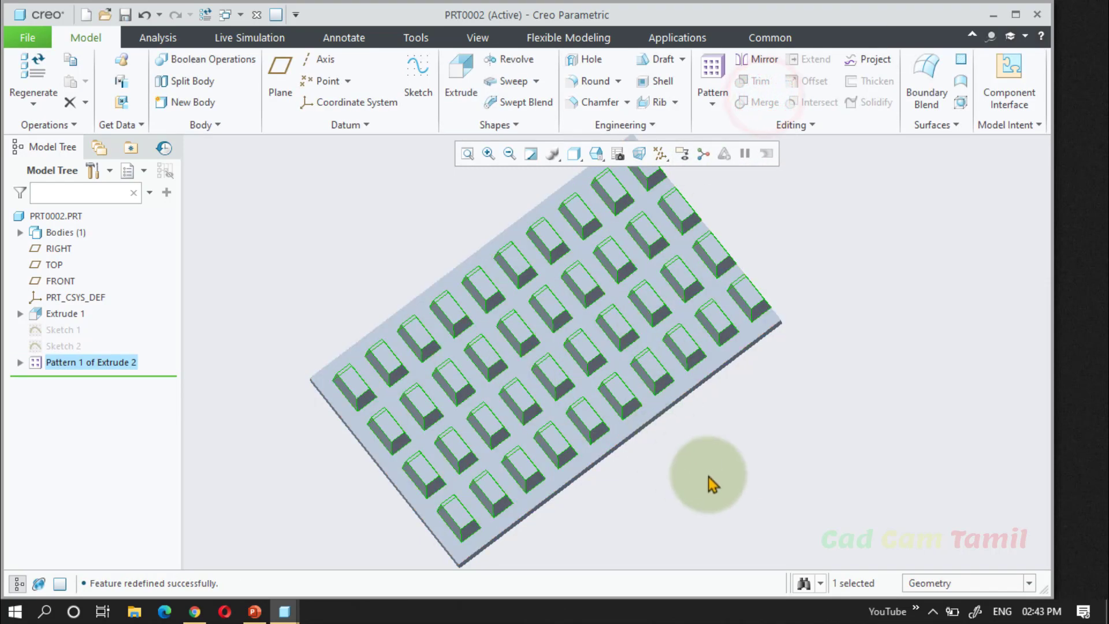
left_click(721, 475)
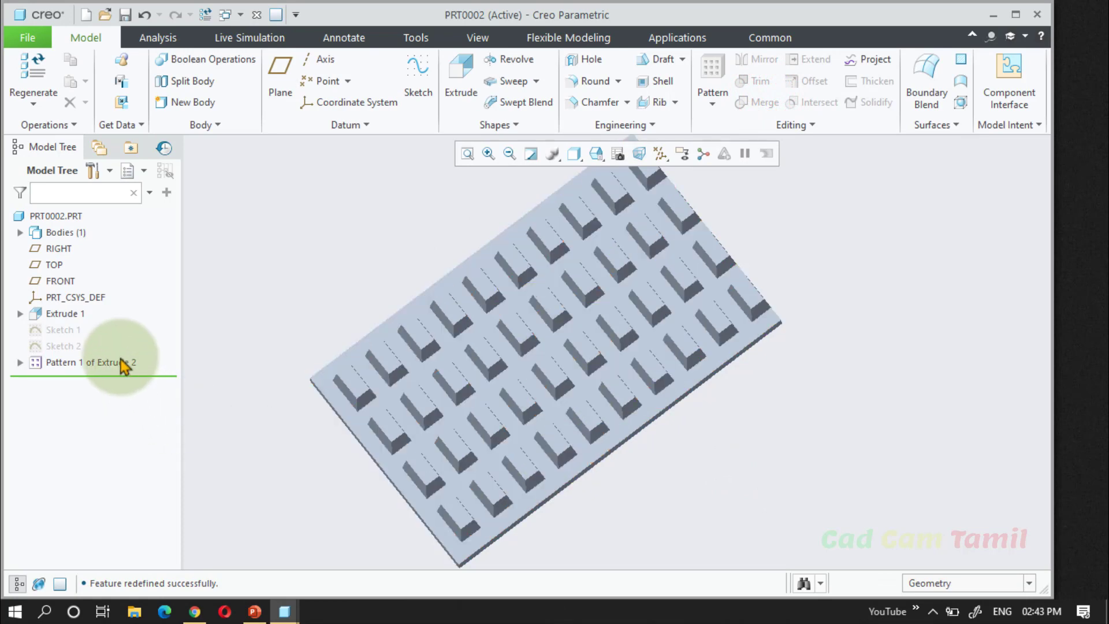
right_click(119, 363)
Reopen Pattern 1's definition and show its dimension tables (d26 at 50.00, d25 at 70.00).
left_click(151, 283)
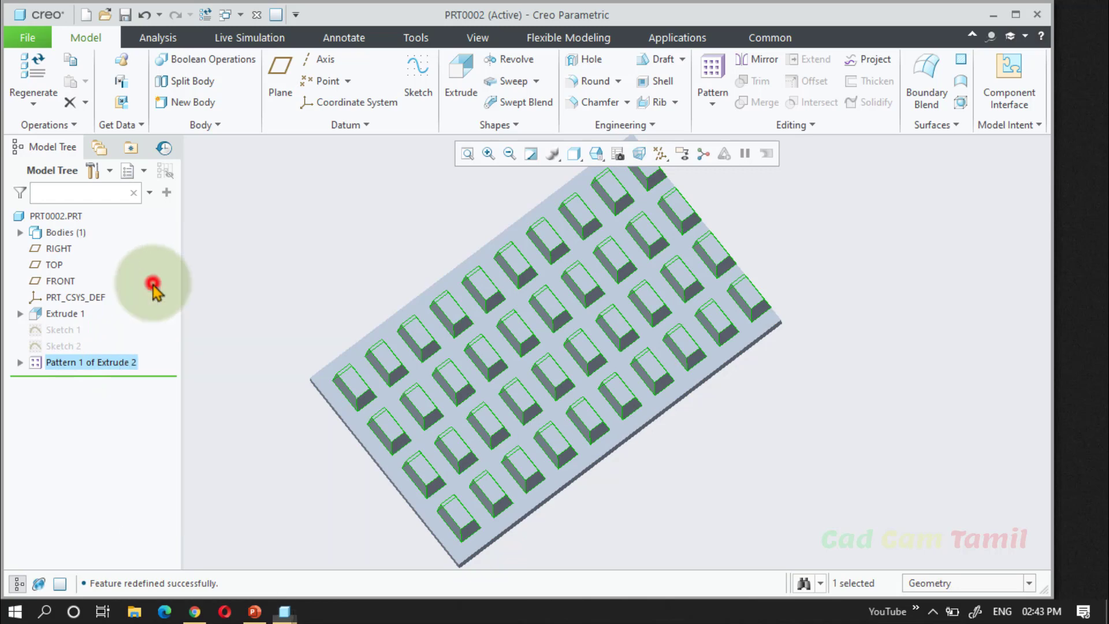
middle_click_drag(451, 448, 563, 455)
left_click(153, 124)
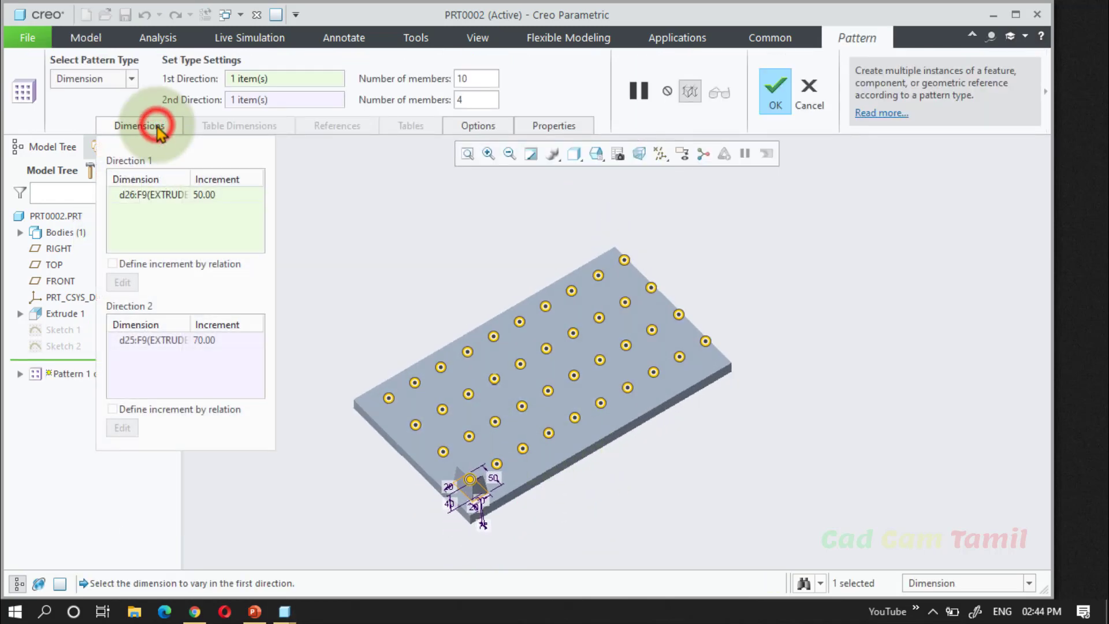
Make the Direction 1 dimension collector active and bring up its direction options on the pin.
left_click(182, 220)
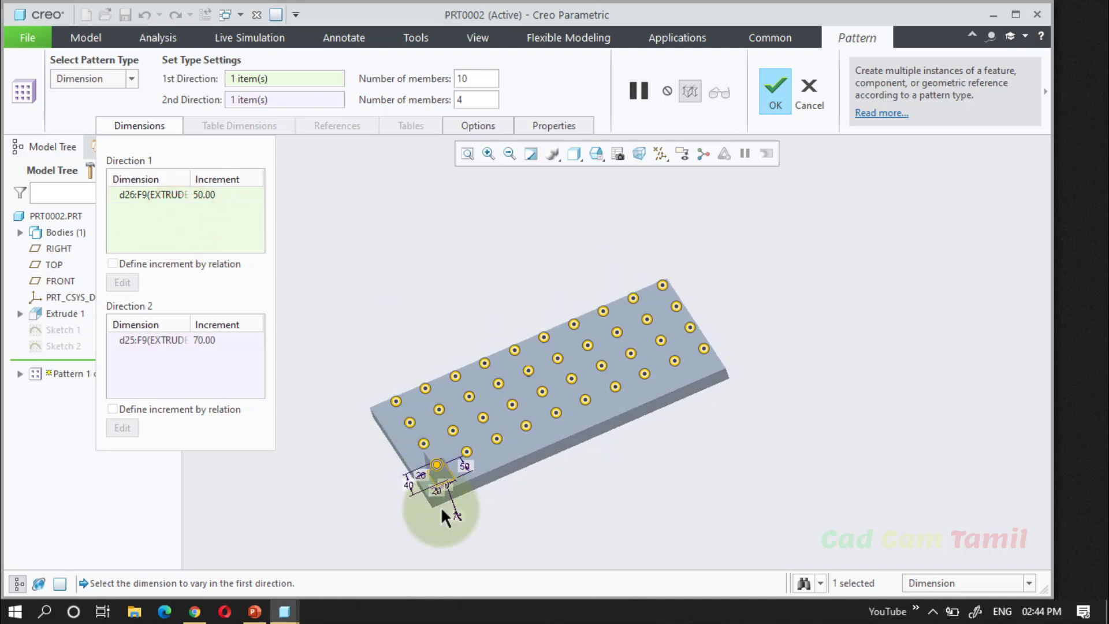
scroll(445, 507, "up", 3)
scroll(455, 484, "up", 2)
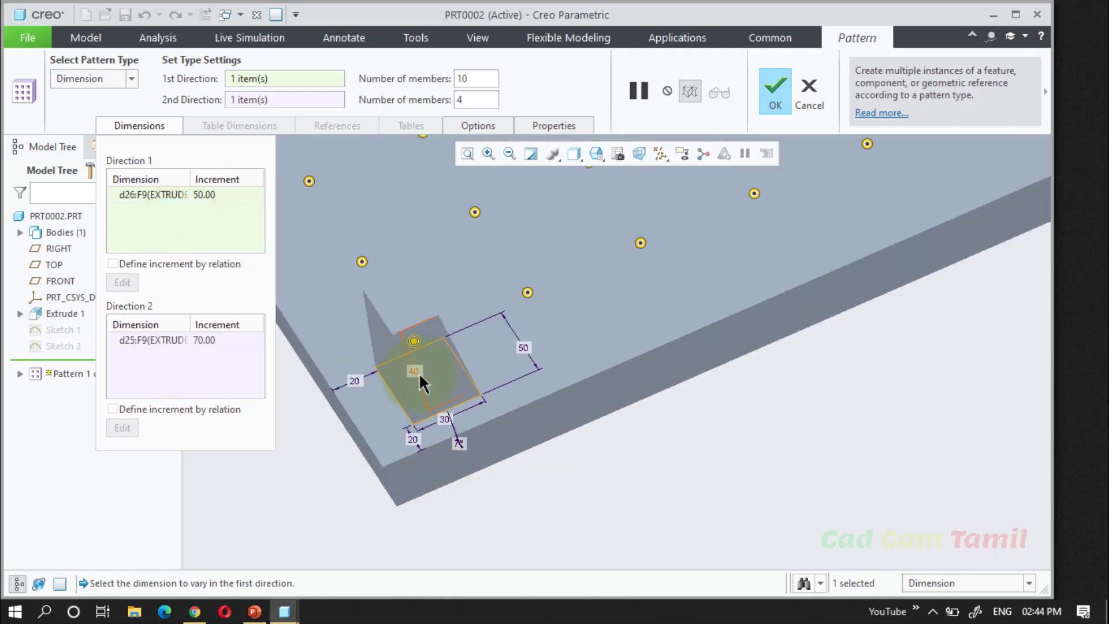
left_click(205, 239)
left_click(191, 218)
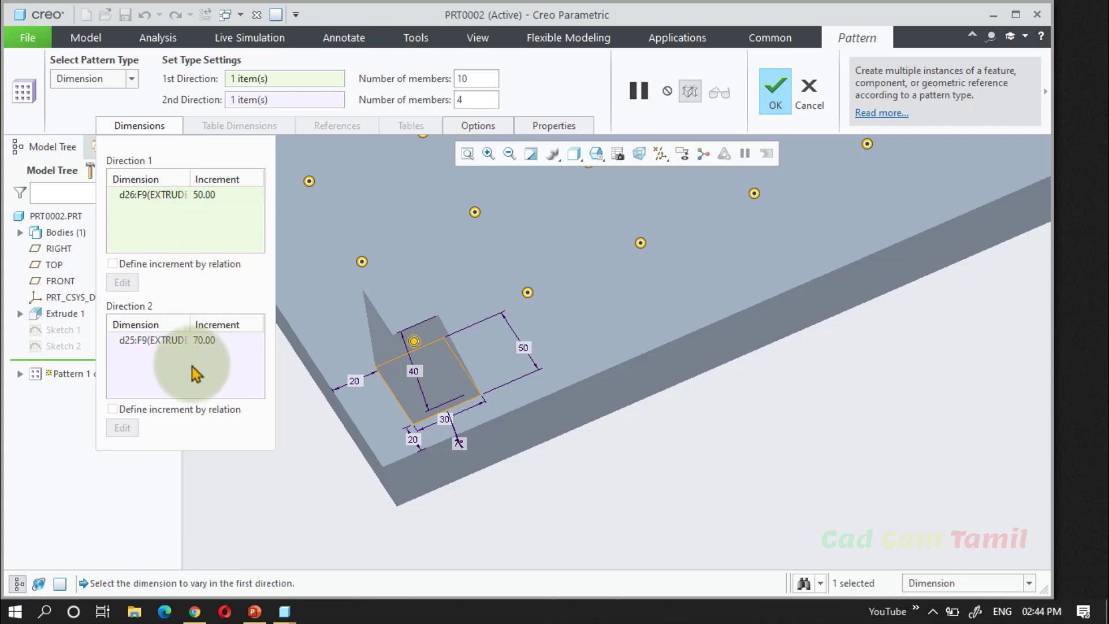
left_click(206, 223)
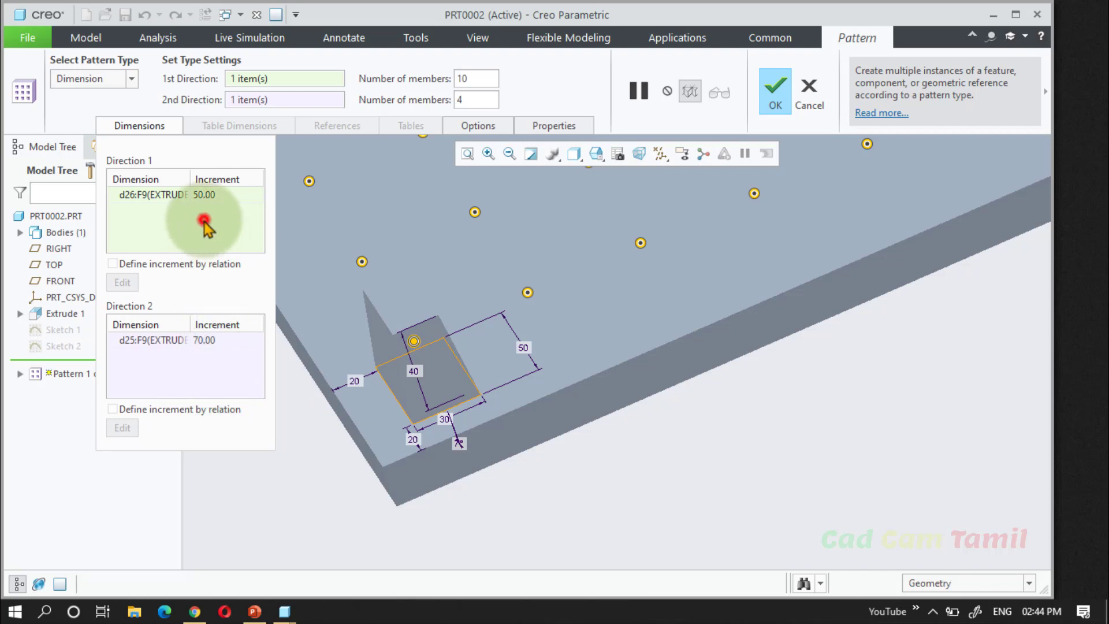
left_click(234, 371)
left_click(214, 223)
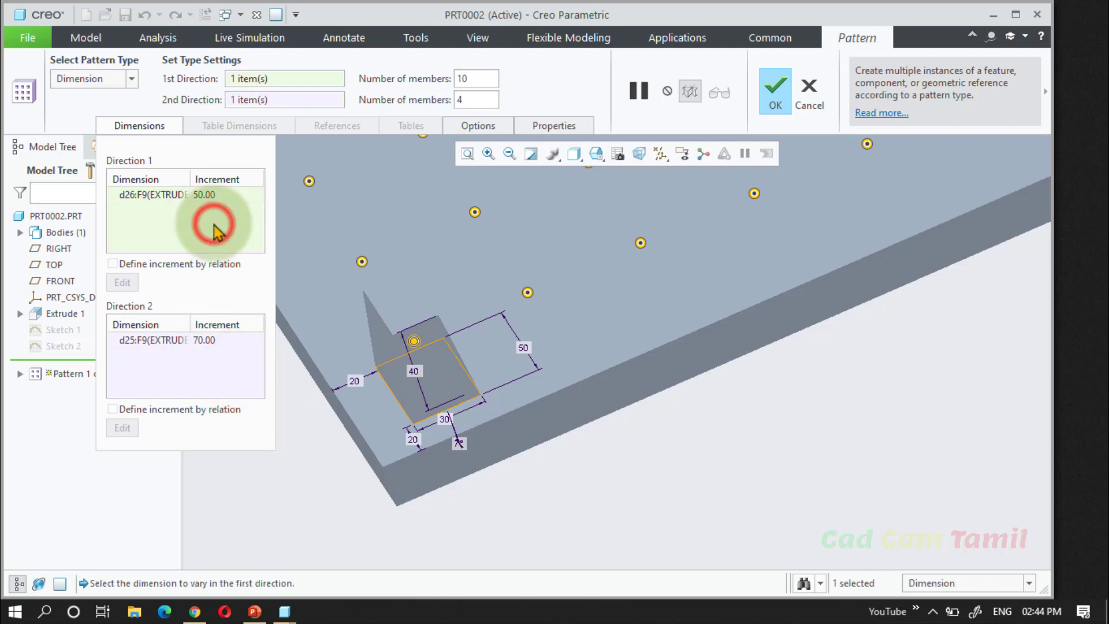
right_click(730, 474)
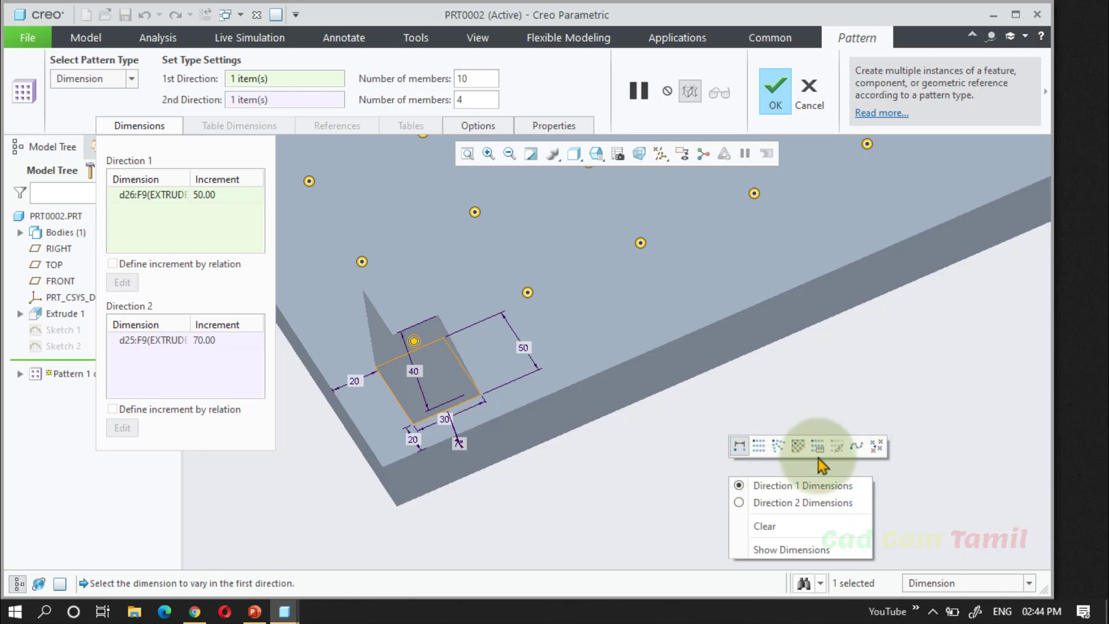
Add the 40 pin height d22 to Direction 1 with an increment of 10.
left_click(810, 411)
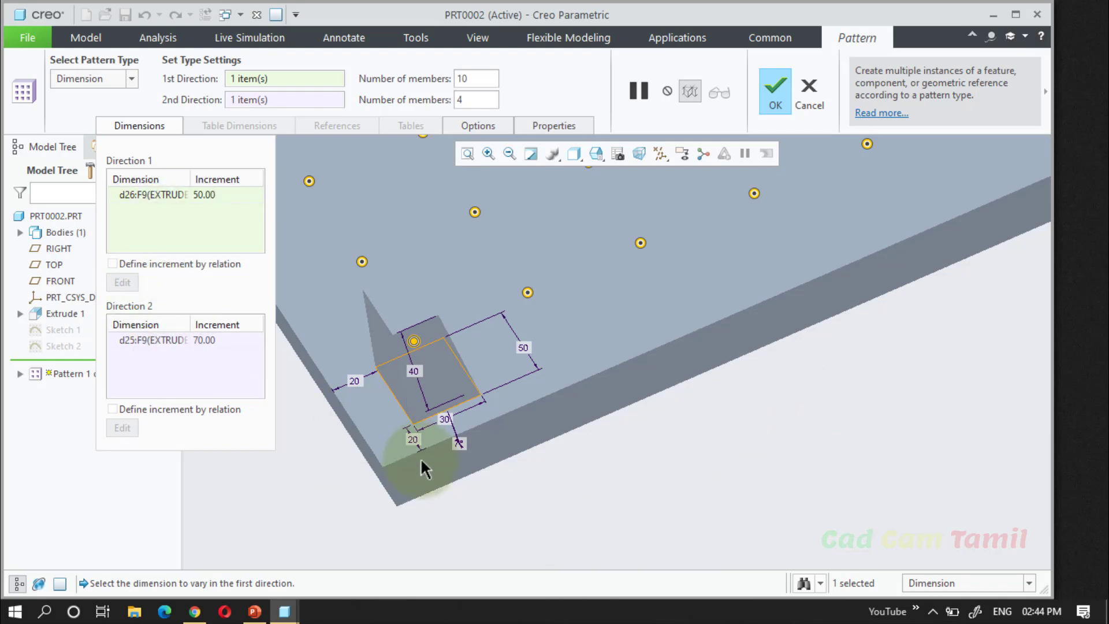
left_click(416, 371)
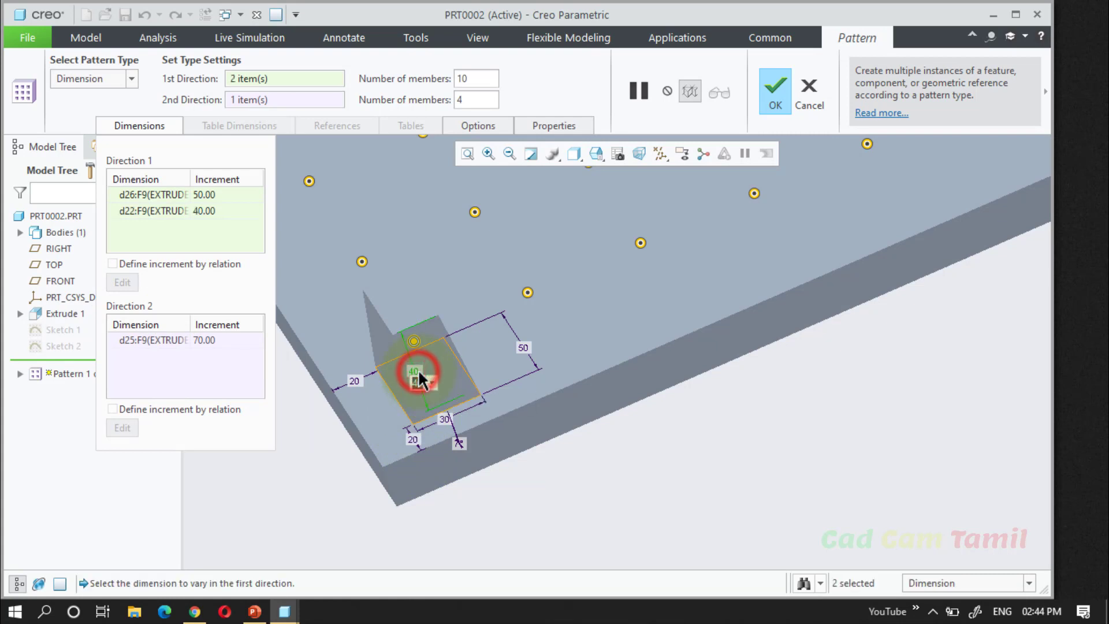
left_click(224, 212)
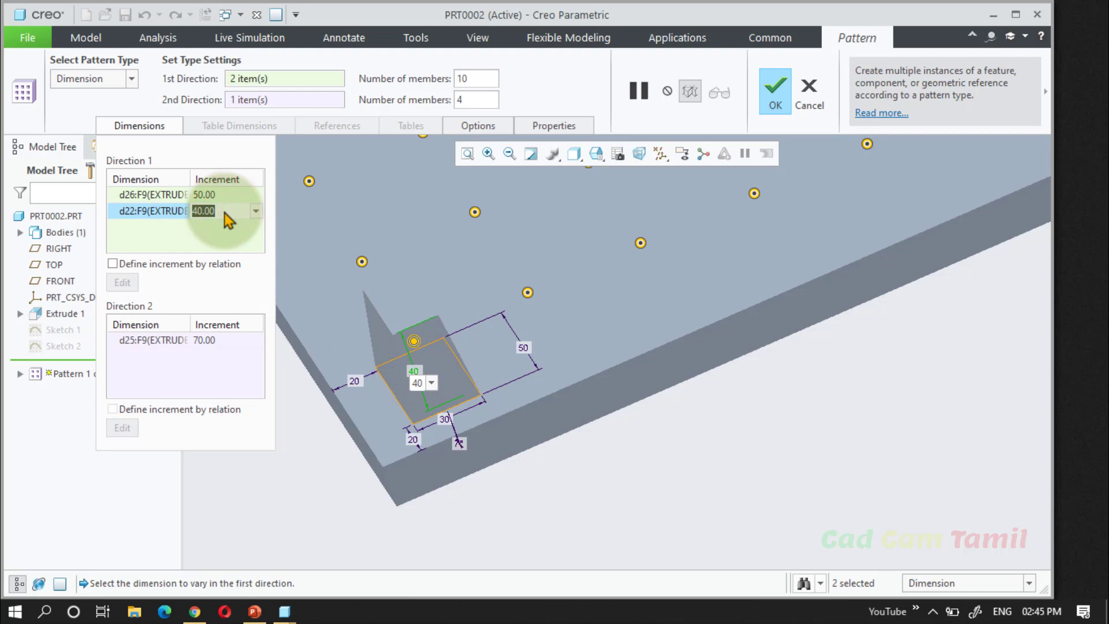
type("10")
key("Return")
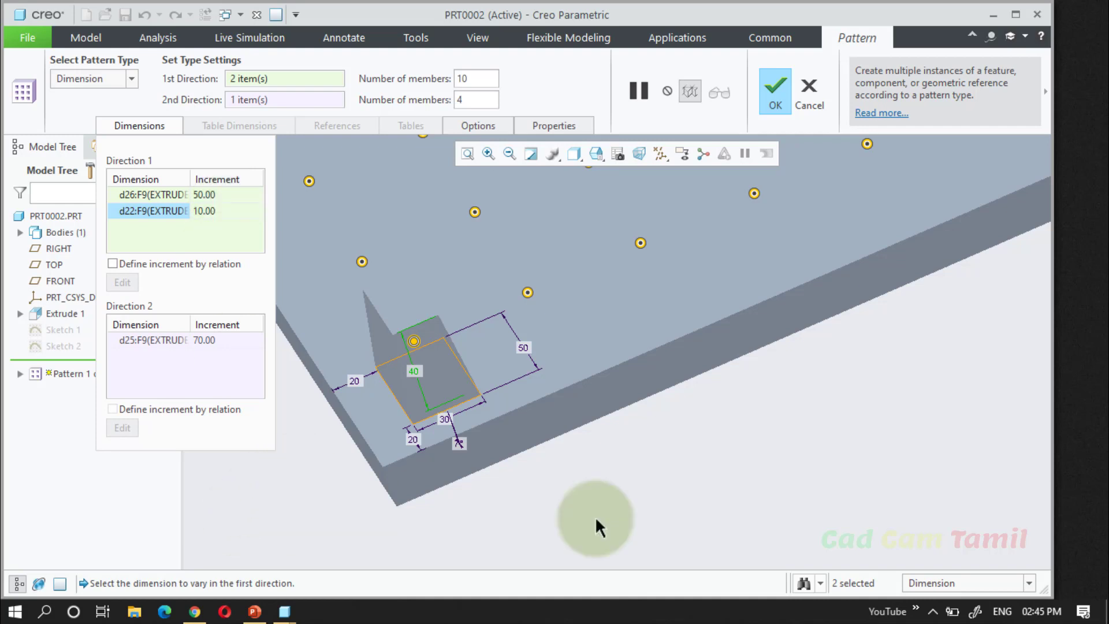
scroll(467, 502, "down", 3)
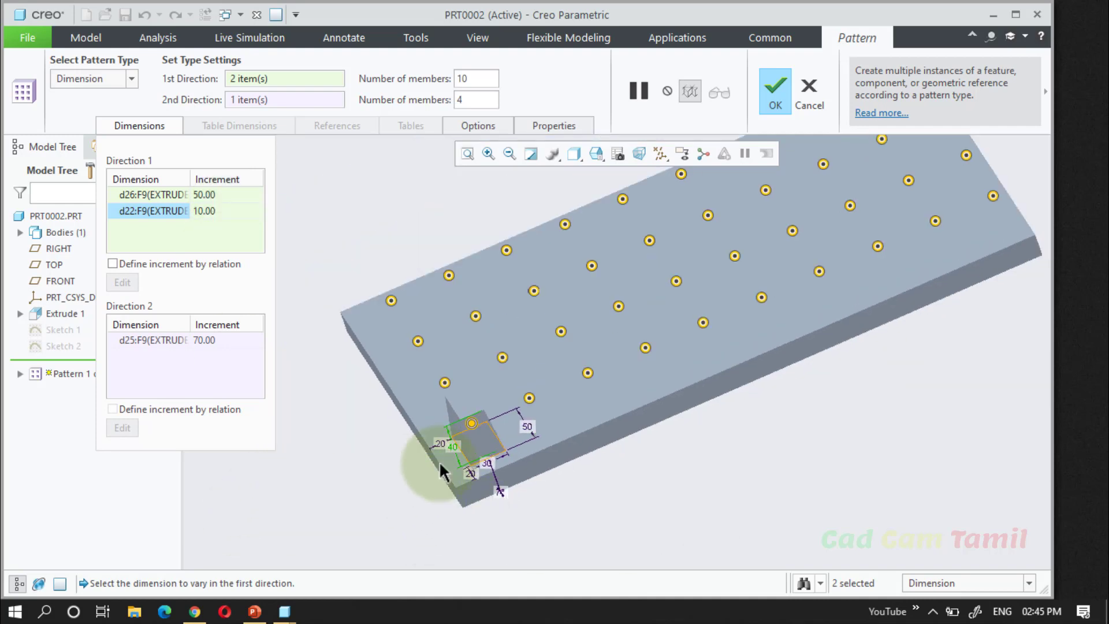
scroll(440, 465, "down", 2)
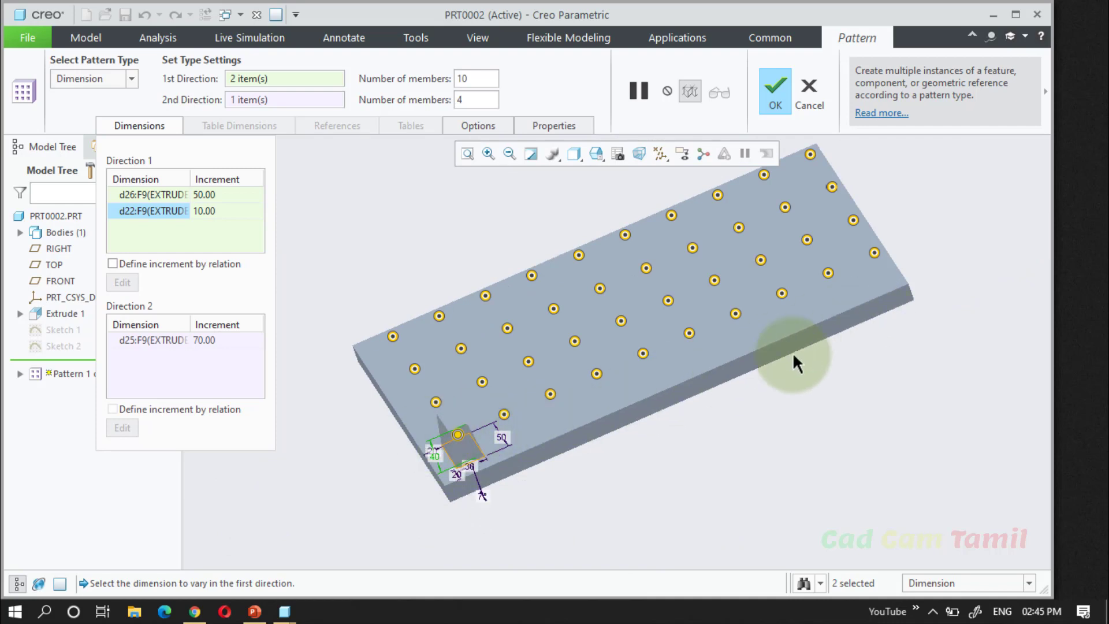
Apply the pattern and inspect the first fin up close from an edge-on view.
left_click(774, 93)
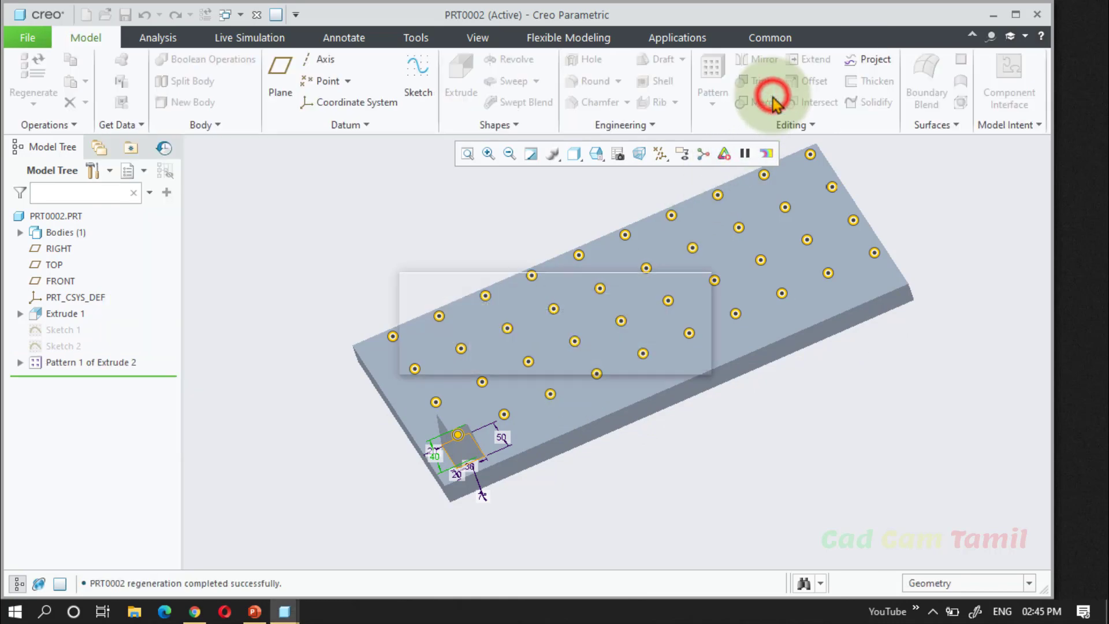
middle_click_drag(712, 474, 505, 462)
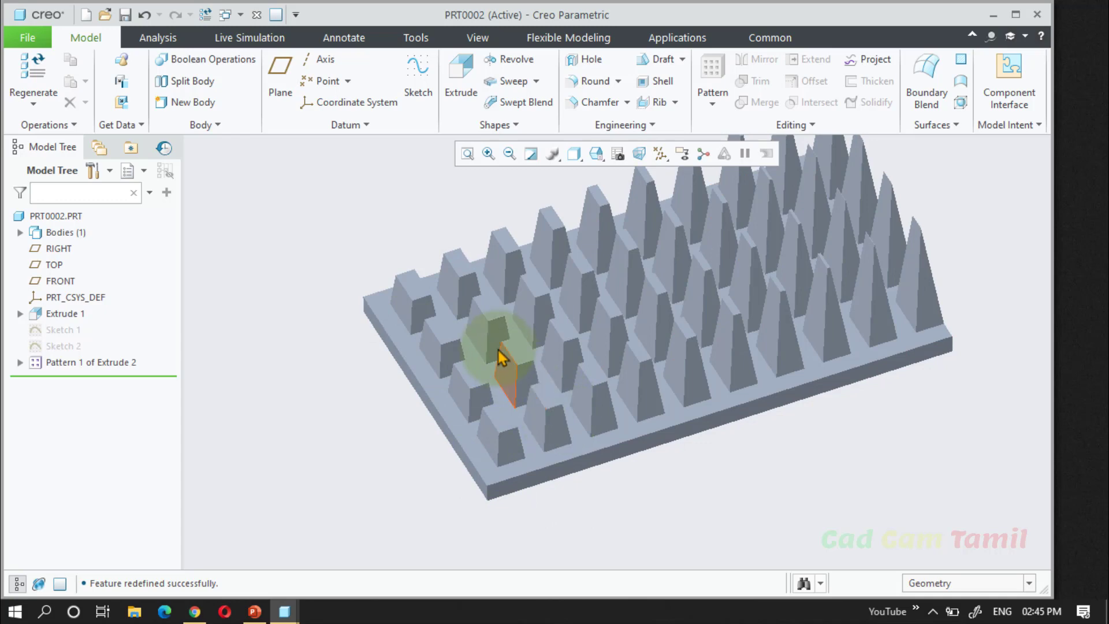
middle_click_drag(522, 452, 488, 461)
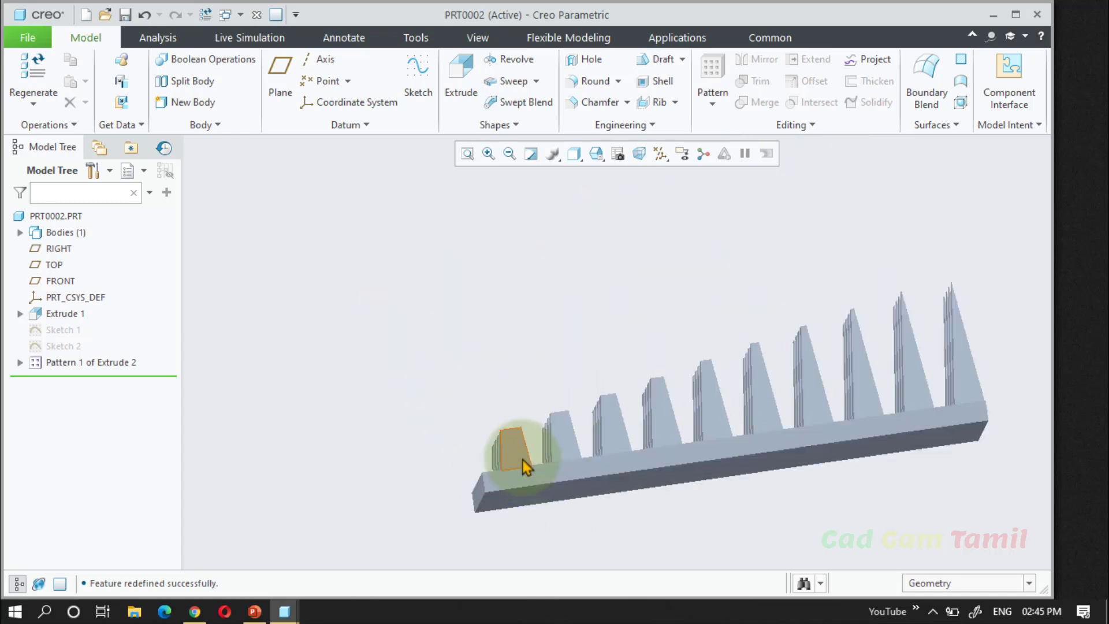
left_click(518, 453)
middle_click_drag(518, 452, 495, 484)
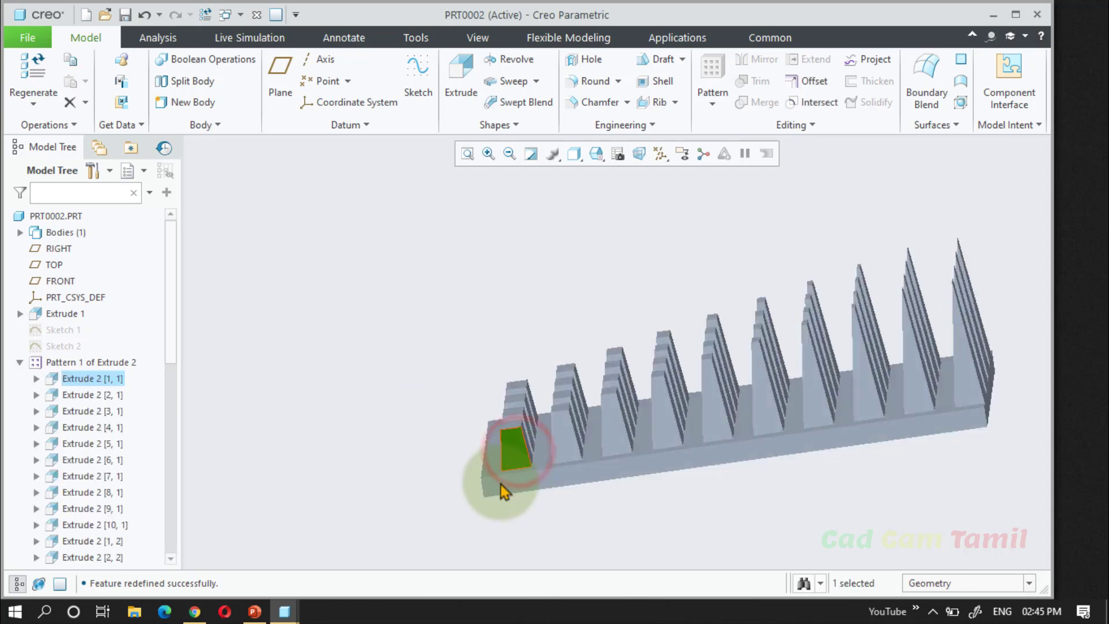
scroll(482, 524, "up", 3)
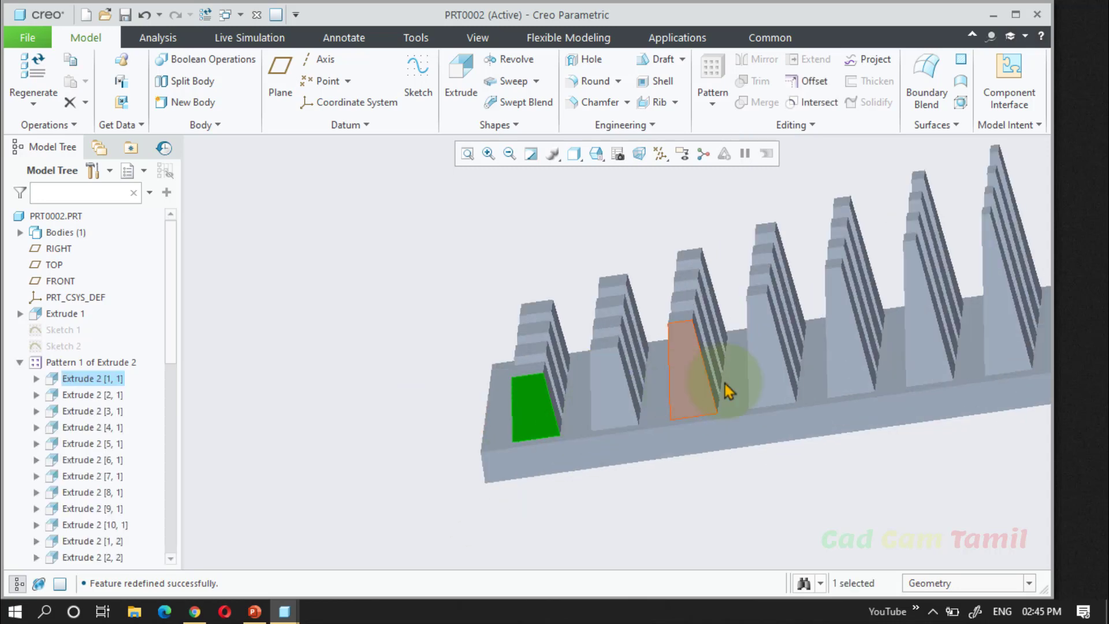
scroll(627, 426, "down", 5)
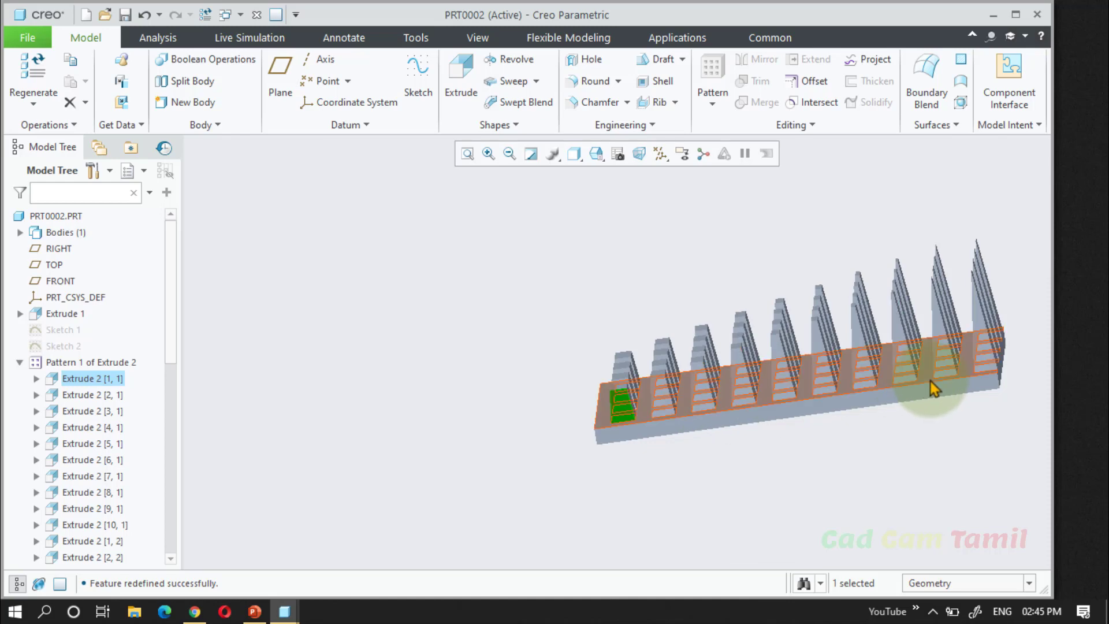
left_click(975, 474)
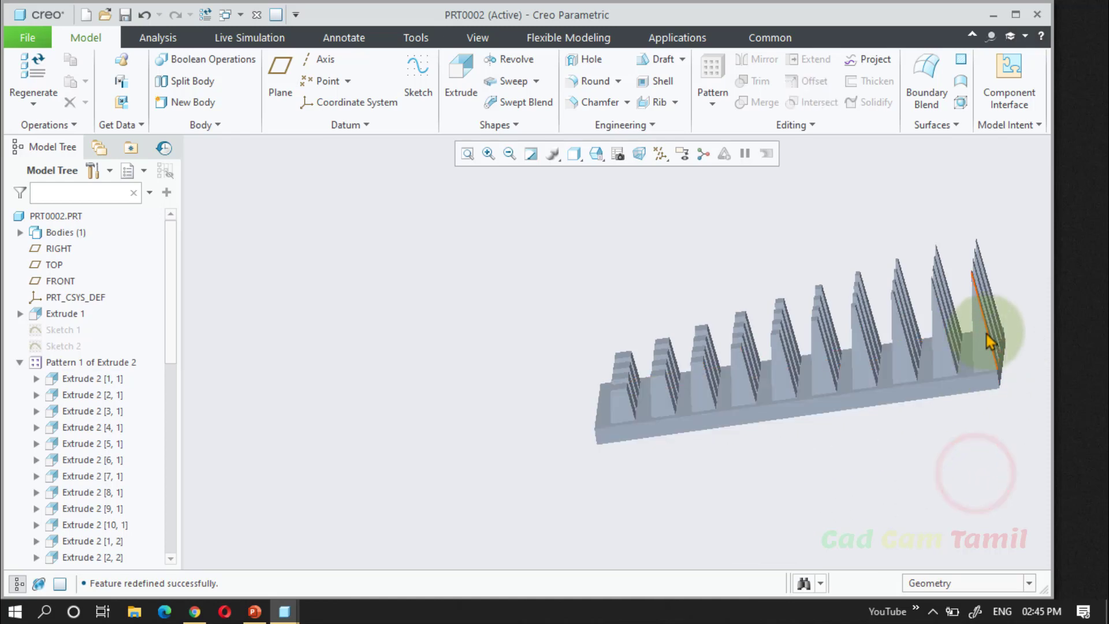
From a top-down view, reopen the definition of Pattern 1 of Extrude 2.
mouse_move(794, 468)
middle_mouse_down()
mouse_move(810, 463)
mouse_move(805, 478)
middle_mouse_up()
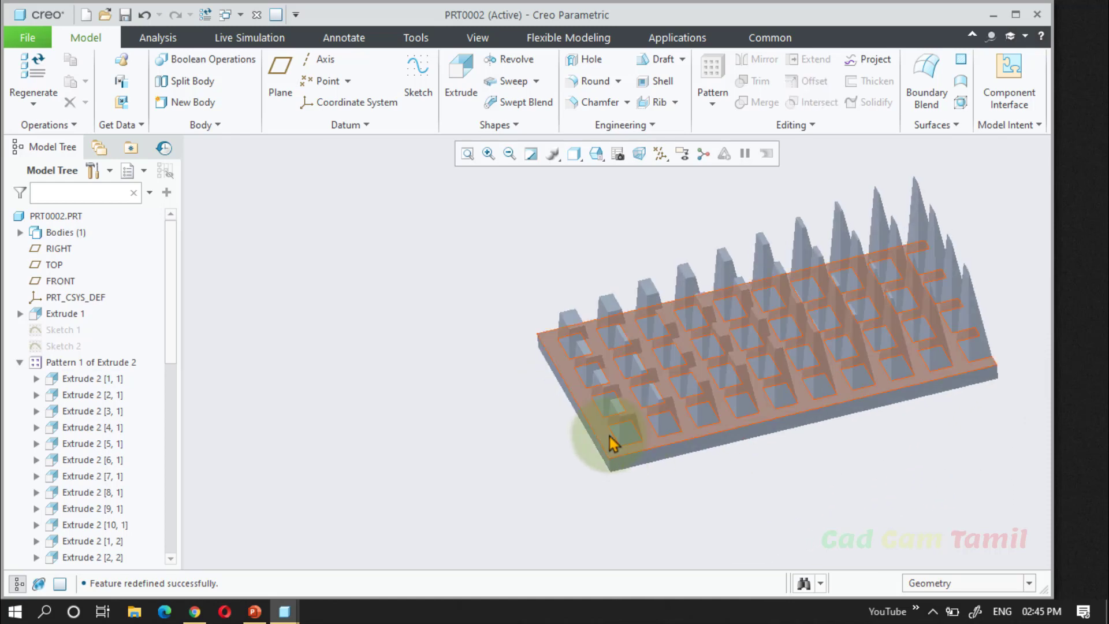
middle_click_drag(651, 441, 621, 437)
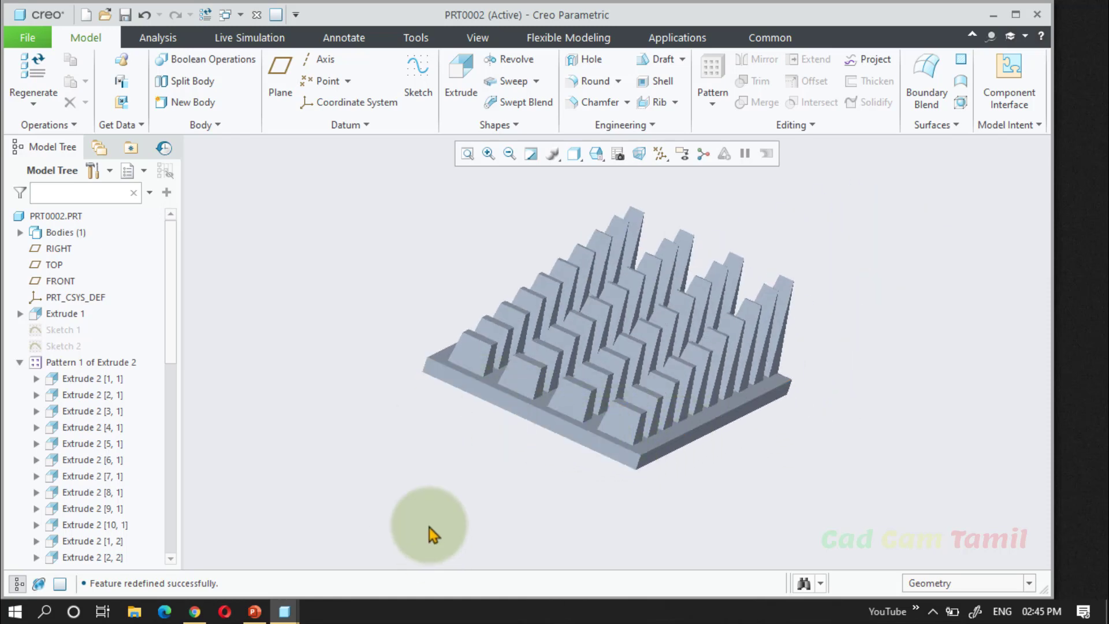
left_click(87, 363)
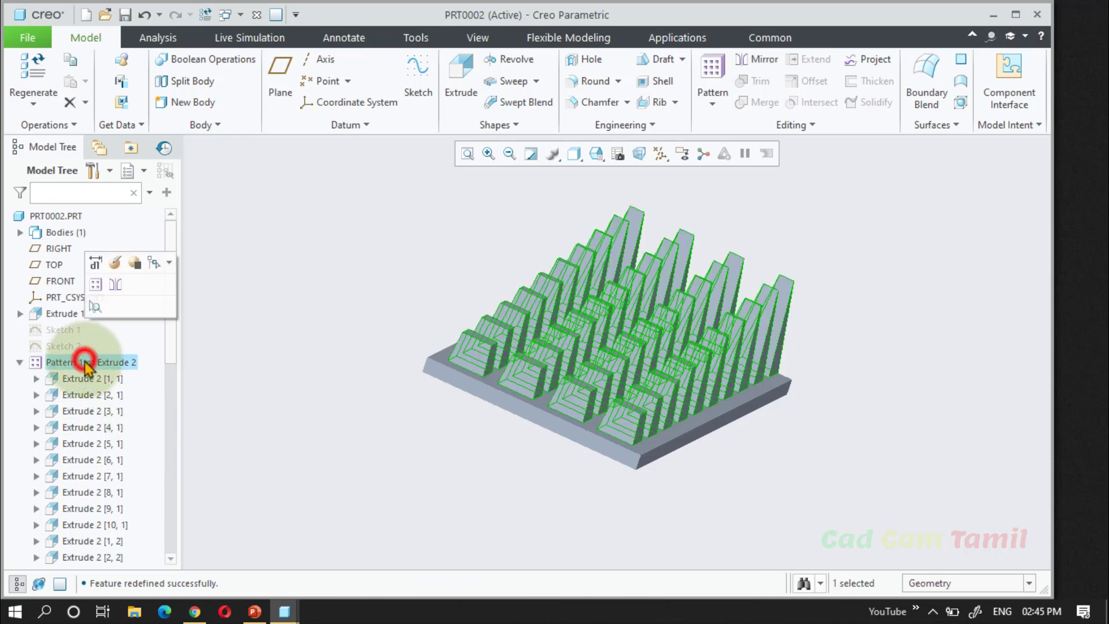
left_click(115, 263)
Add the 40 pin height d22 to Direction 2 with an increment of 5.
left_click(141, 127)
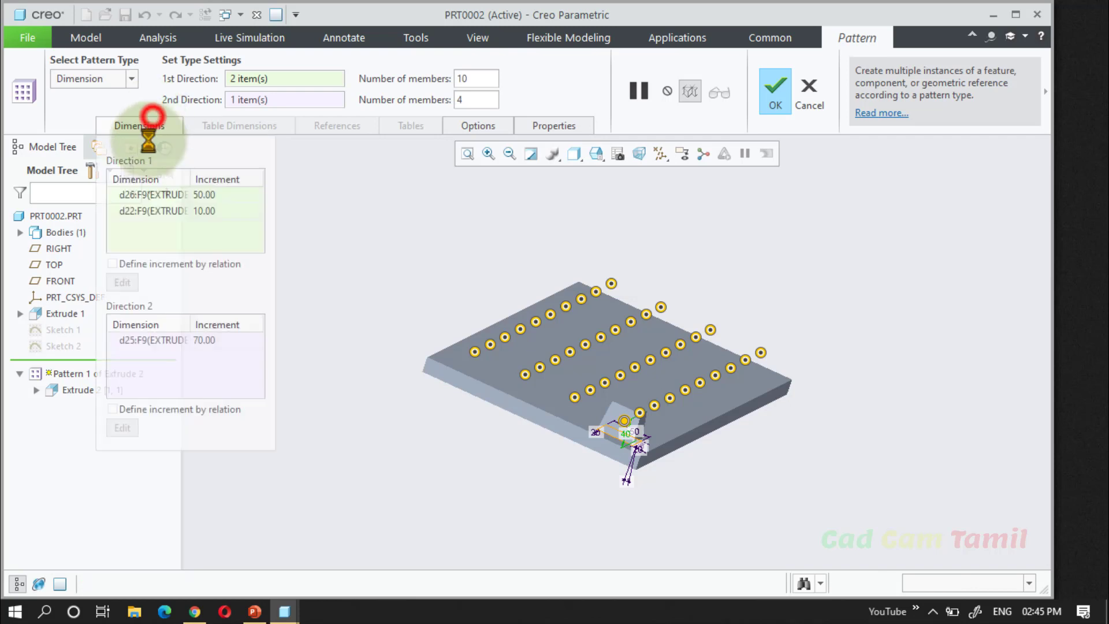
left_click(124, 362)
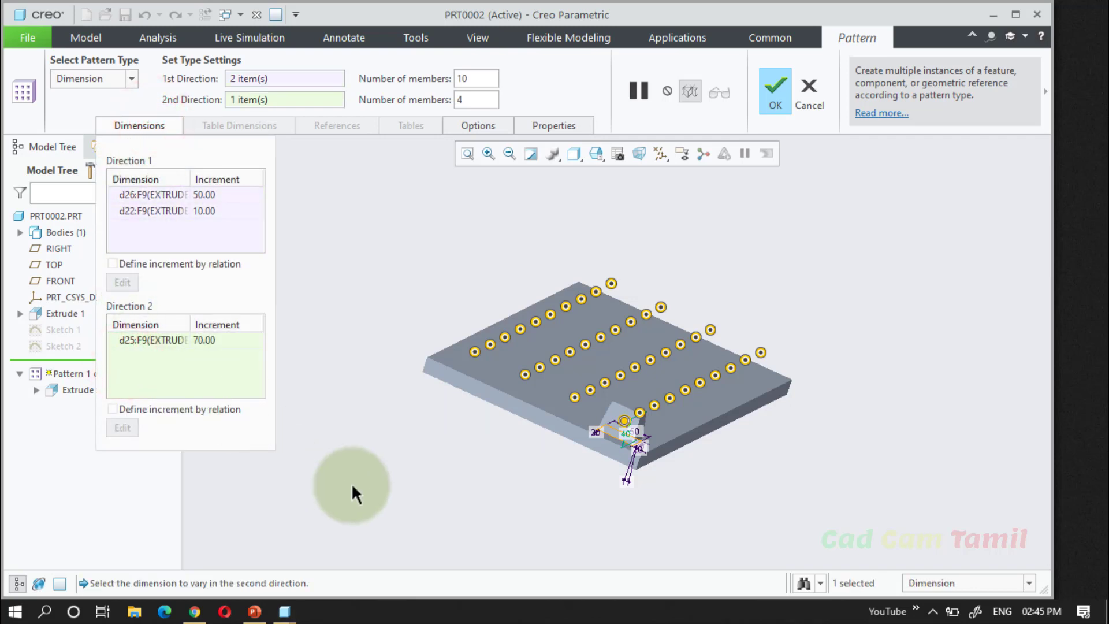
middle_click_drag(351, 489, 300, 463)
scroll(479, 415, "up", 6)
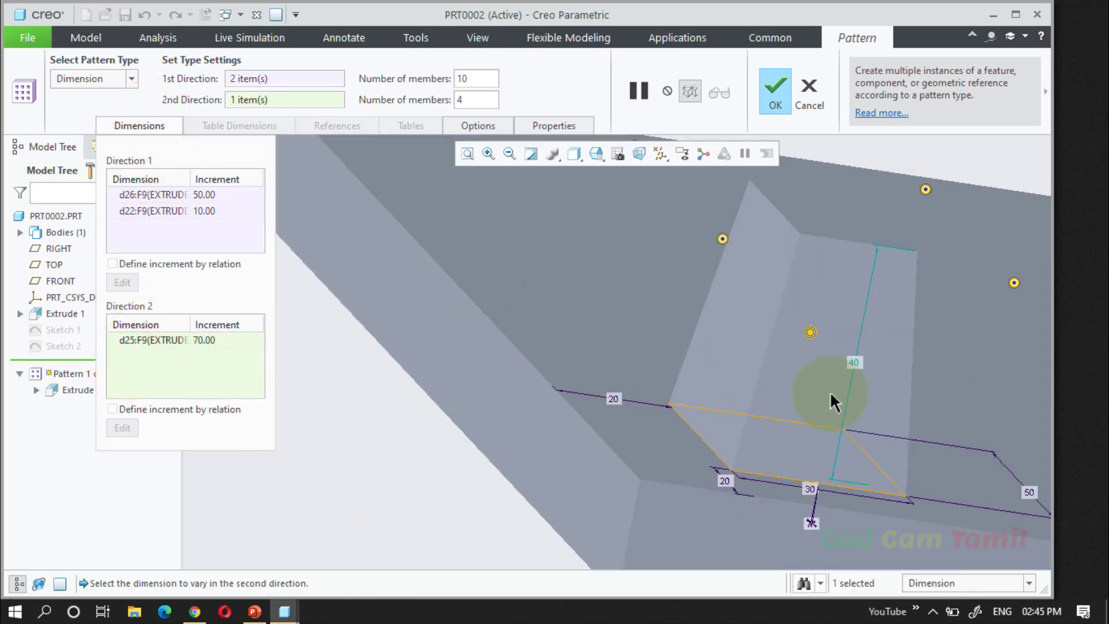
left_click(855, 361)
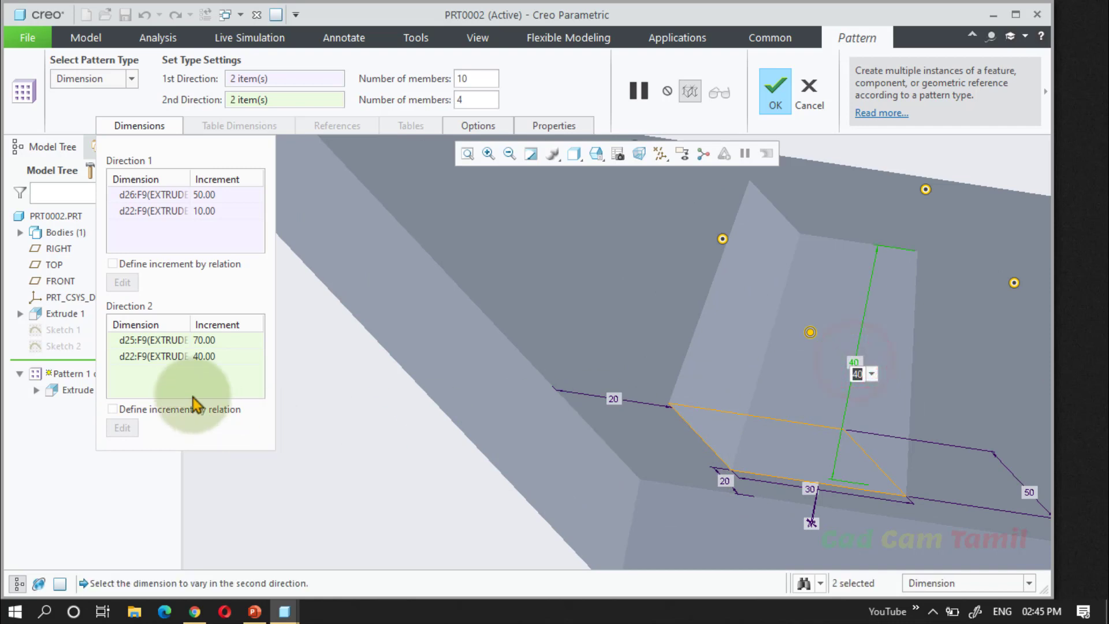
left_click(214, 357)
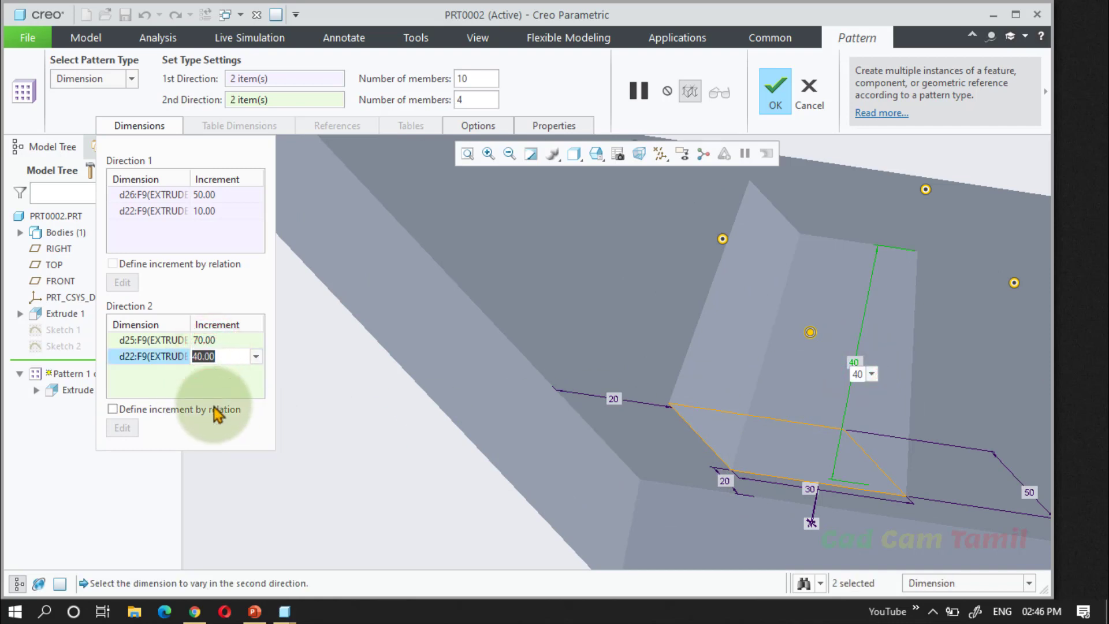
type("5")
left_click(302, 459)
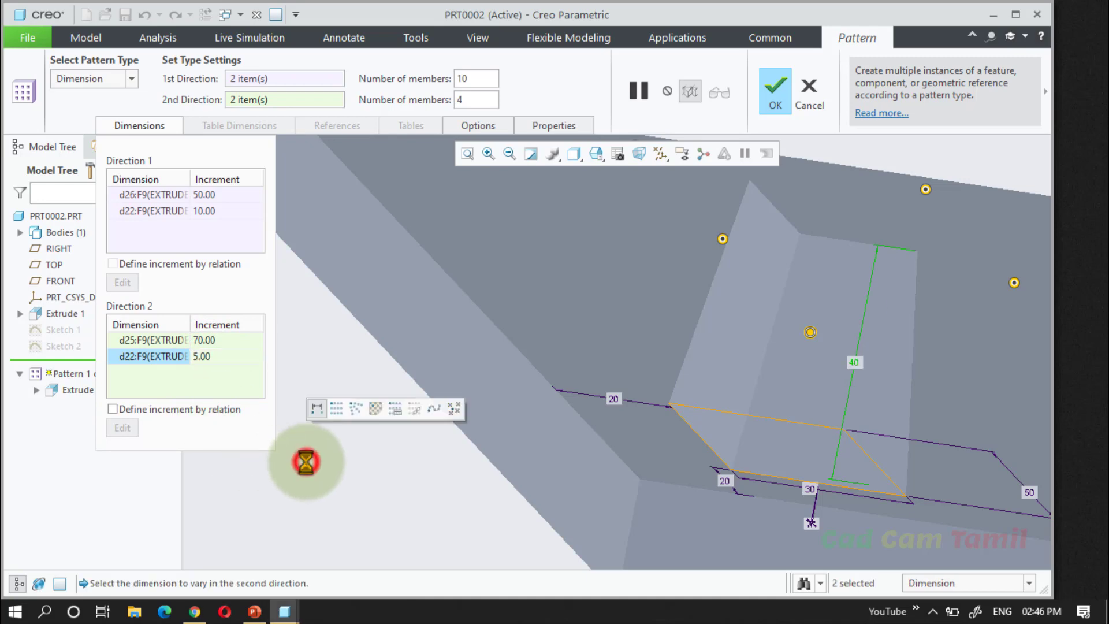
Regenerate the fin pattern and orbit to view the height-stepped array.
left_click(774, 92)
middle_click_drag(549, 301, 314, 399)
scroll(314, 398, "down", 2)
middle_click_drag(388, 448, 439, 456)
left_click(386, 494)
Identify fin instances Extrude 2 [1, 1] and [2, 1], then select all of Pattern 1.
scroll(389, 404, "up", 2)
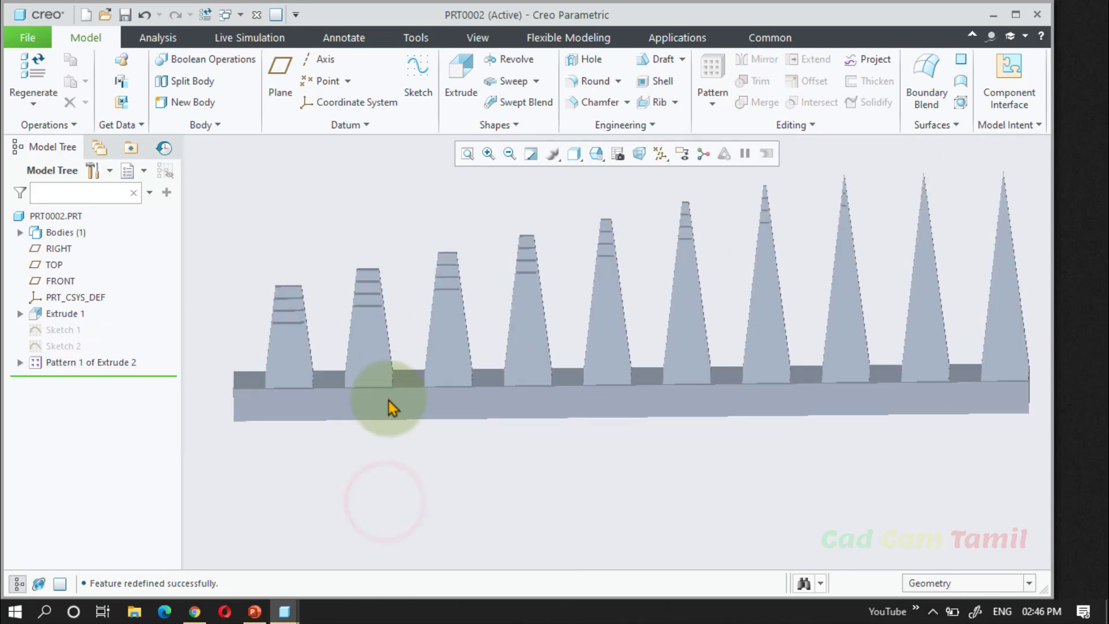
left_click(292, 319)
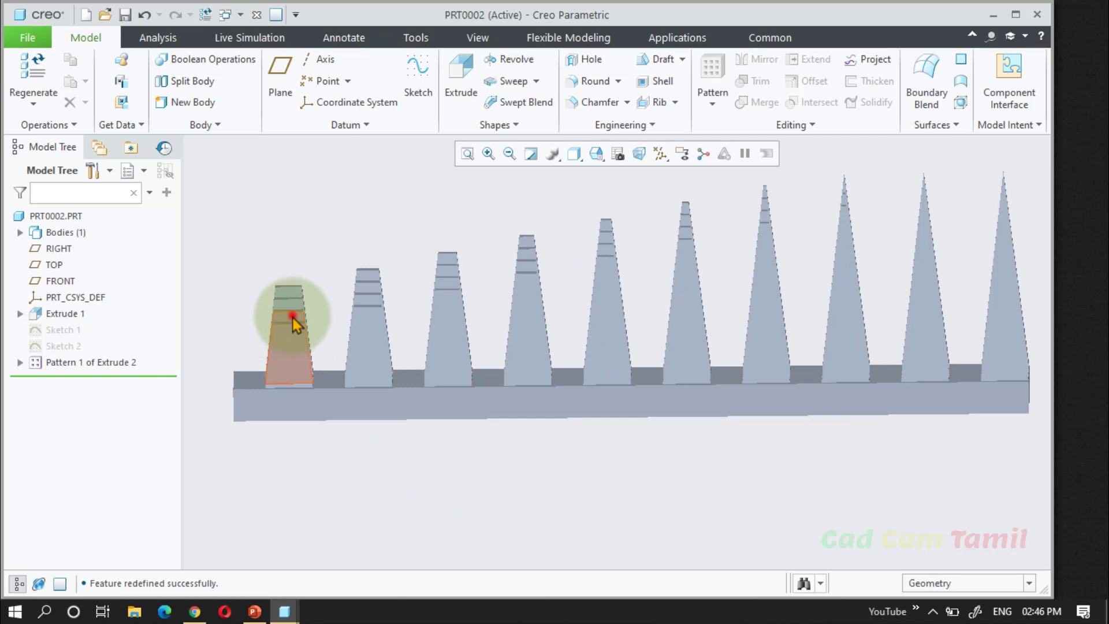
middle_click_drag(293, 473, 312, 470)
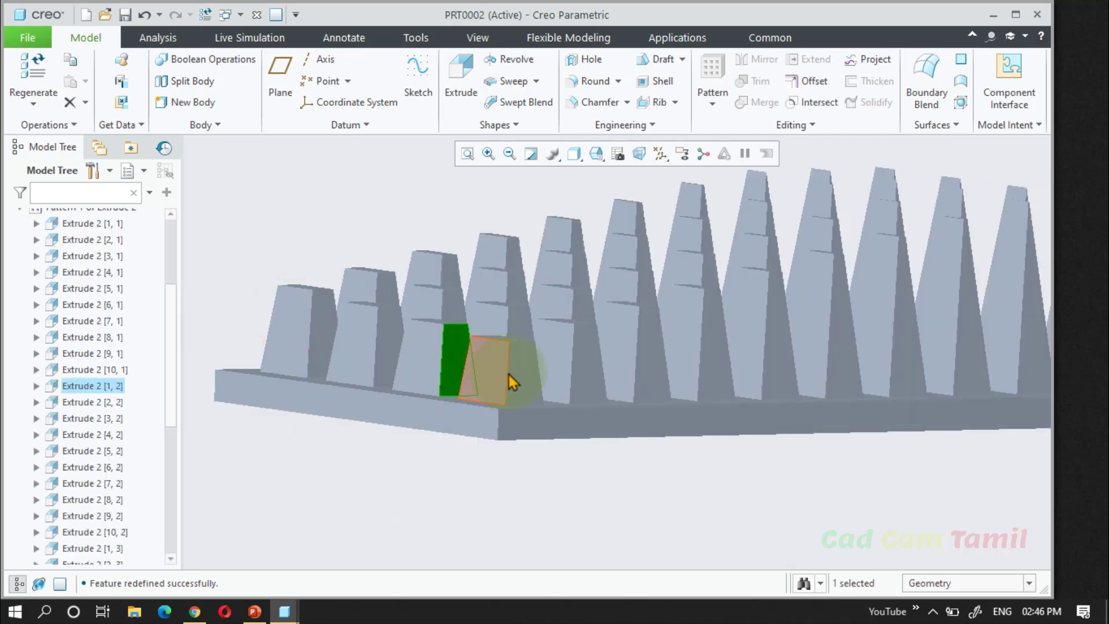
left_click(512, 386)
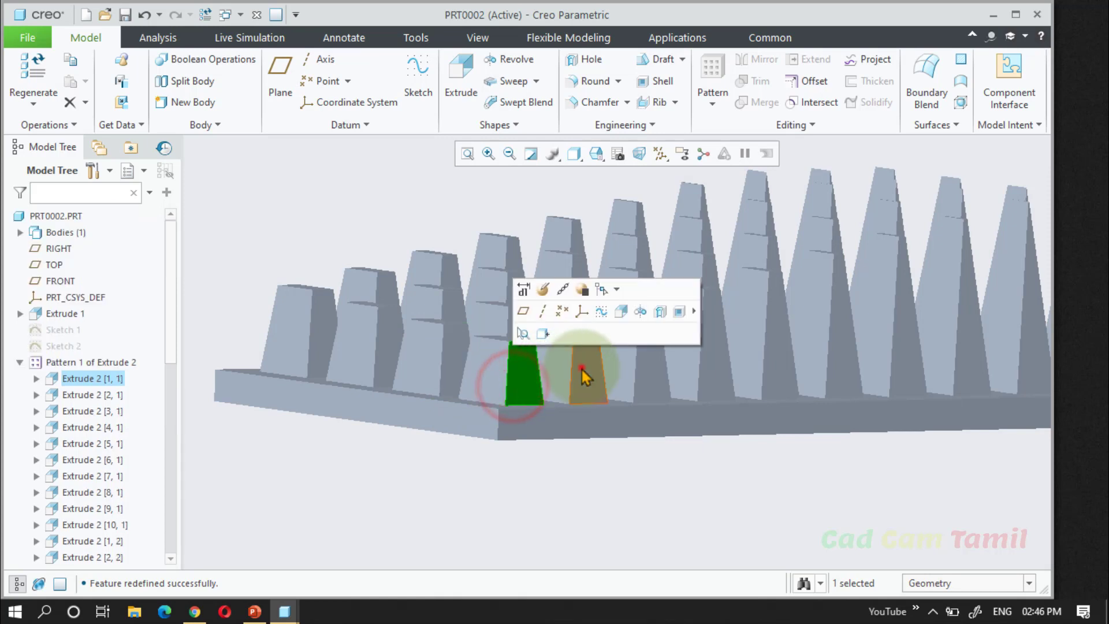
left_click(583, 370)
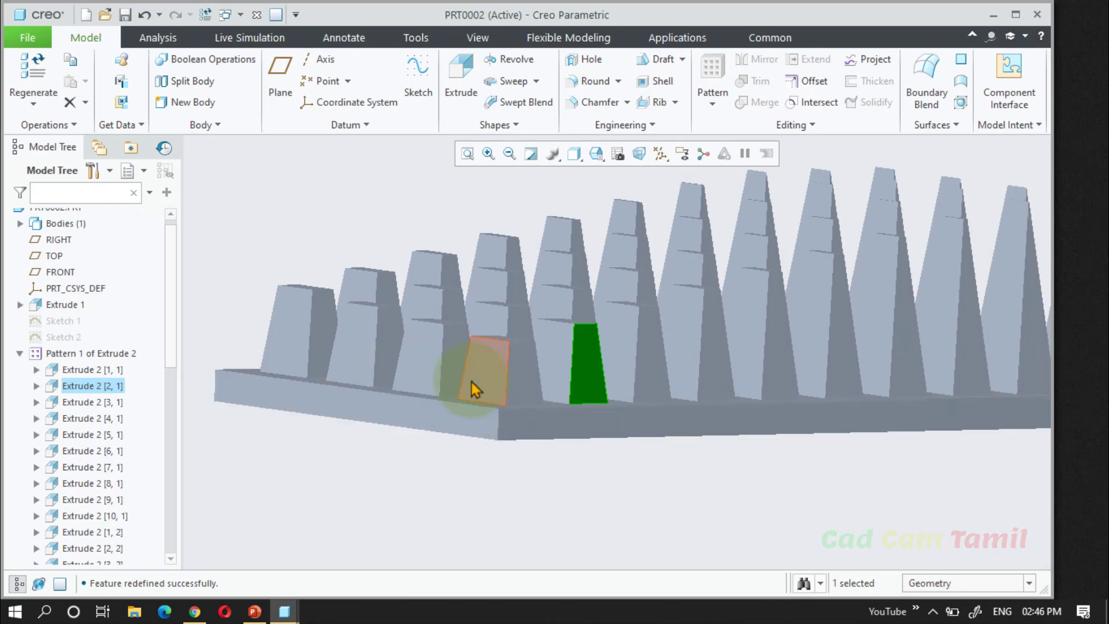
middle_click_drag(362, 358, 303, 396)
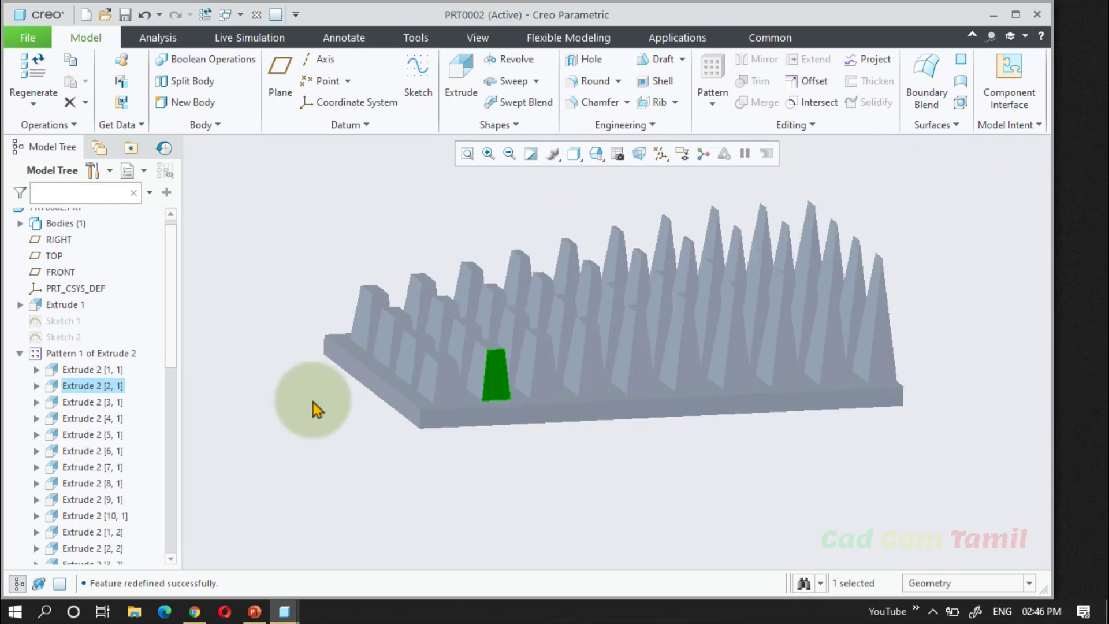
middle_click_drag(582, 433, 428, 463)
left_click(435, 490)
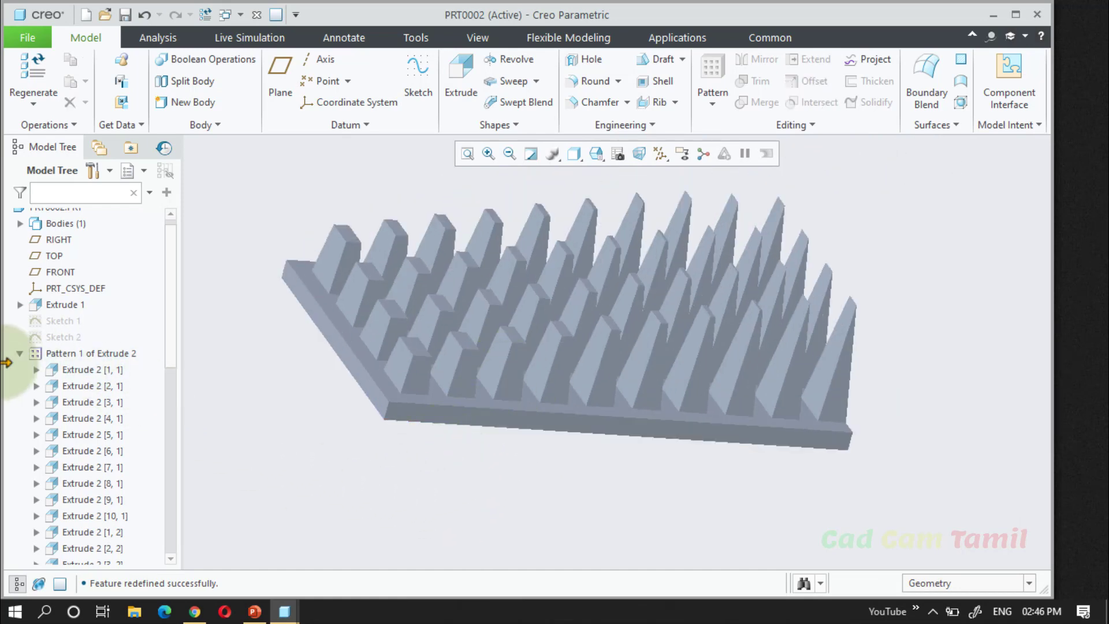
left_click(37, 354)
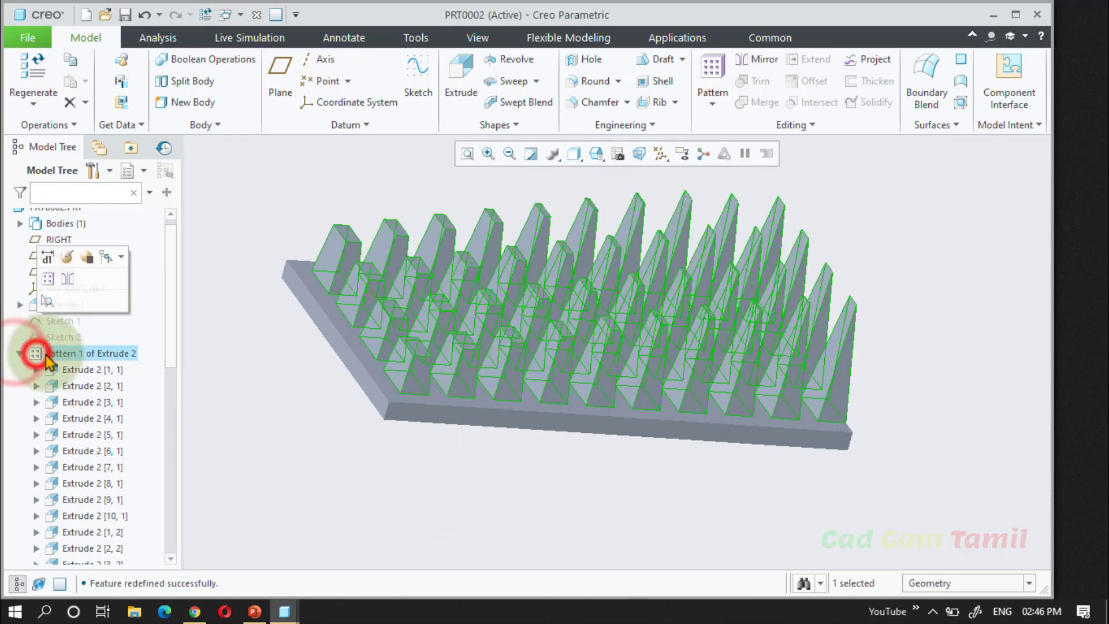
Review Pattern 1's Options and its PATTERN_1 name, then reapply it unchanged.
left_click(67, 257)
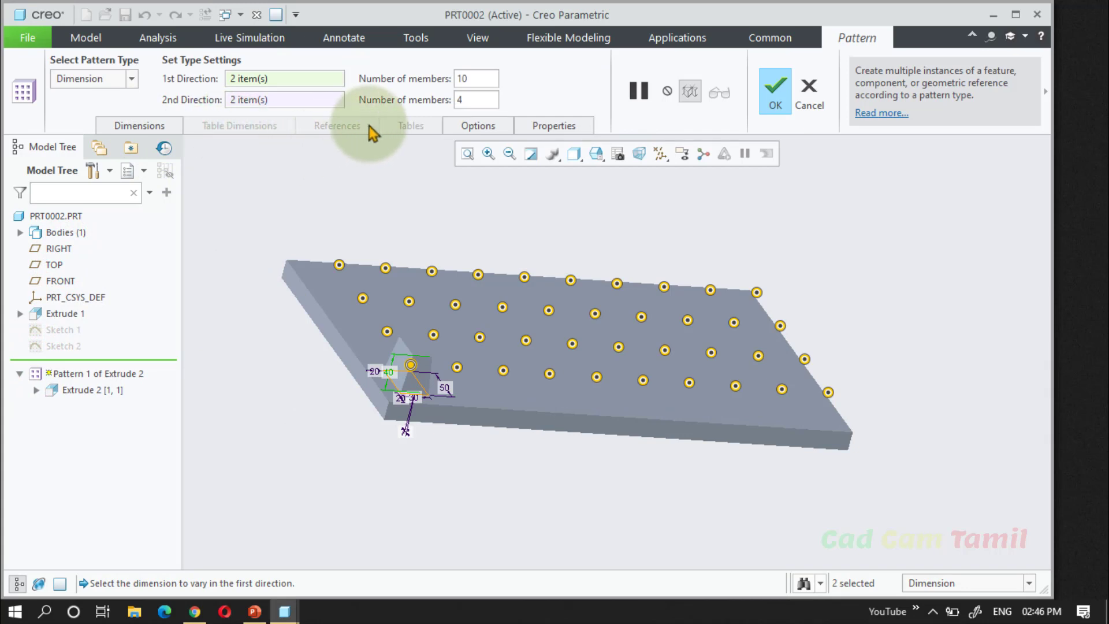
left_click(502, 126)
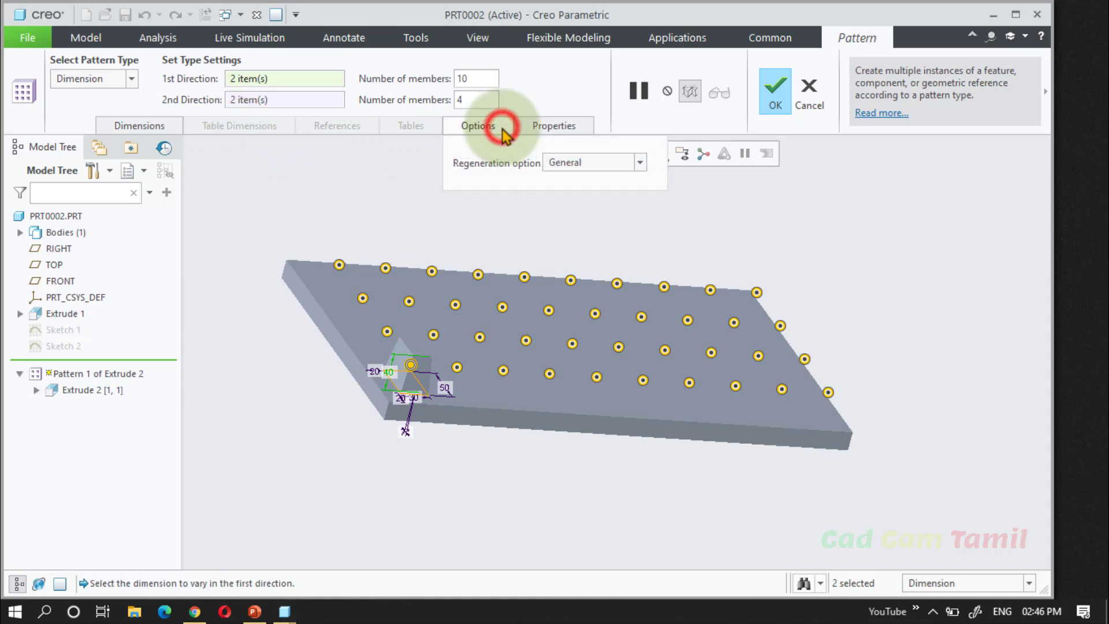
left_click(561, 129)
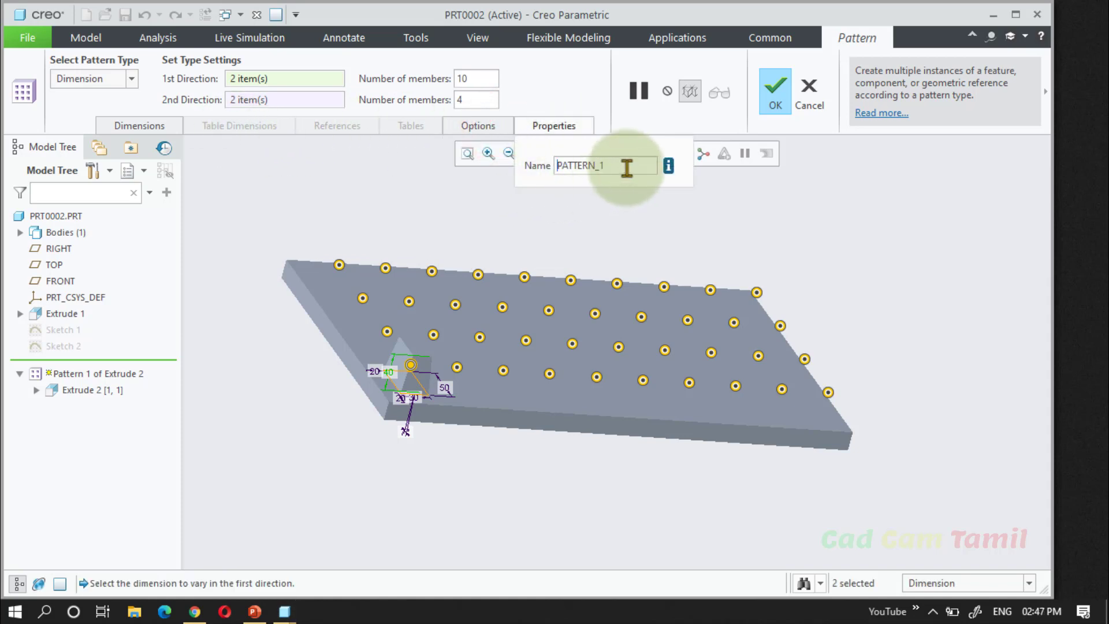
left_click(627, 166)
left_click(565, 126)
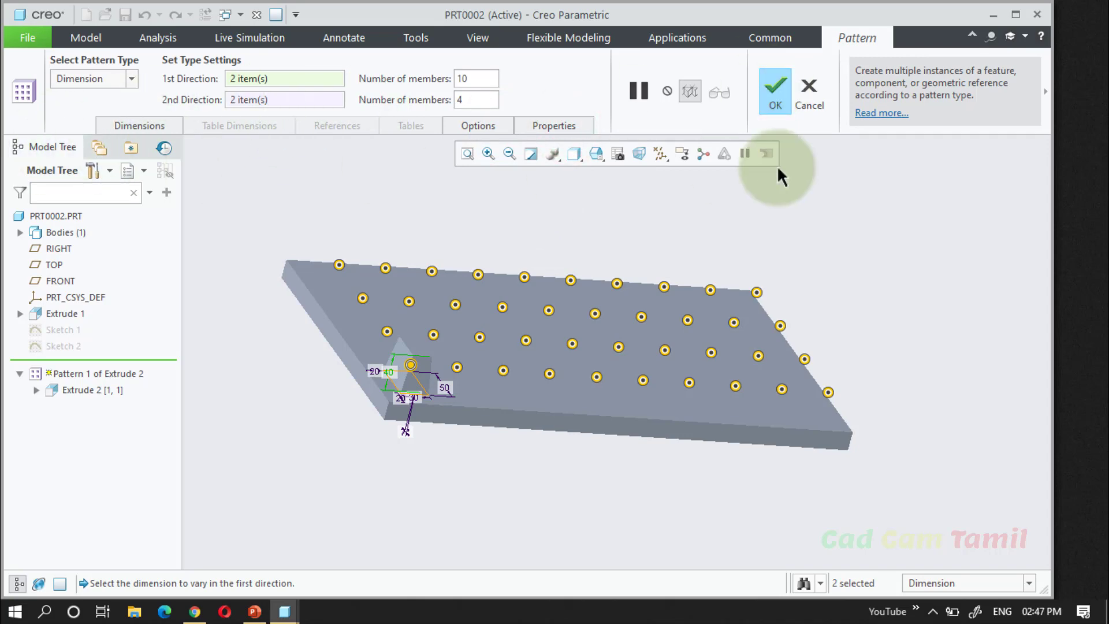
left_click(775, 104)
left_click(817, 178)
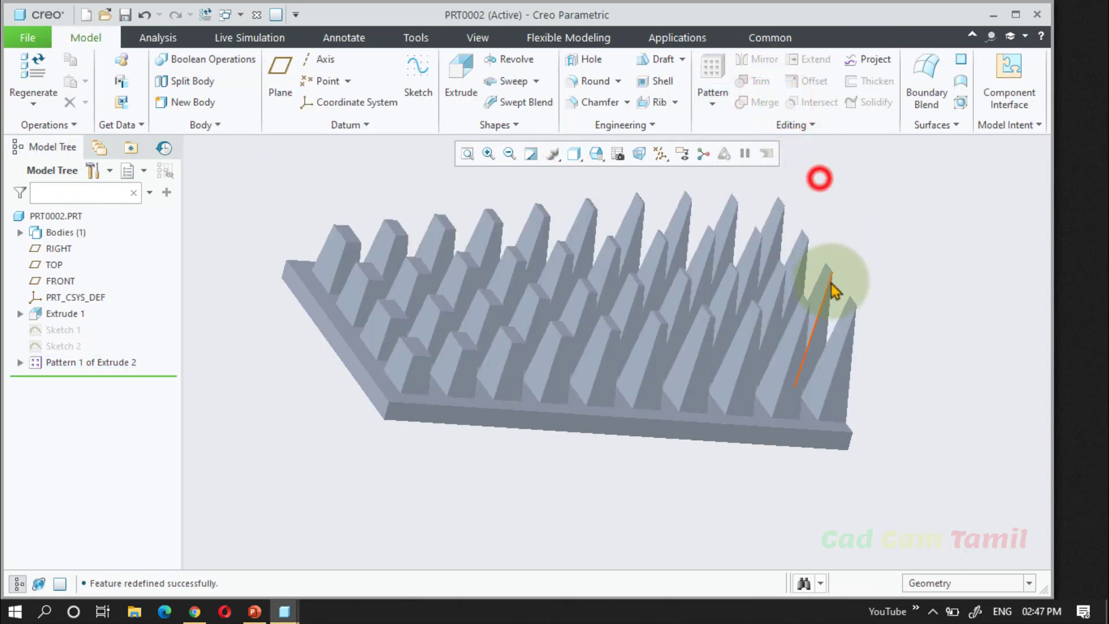
middle_click_drag(832, 290, 656, 297)
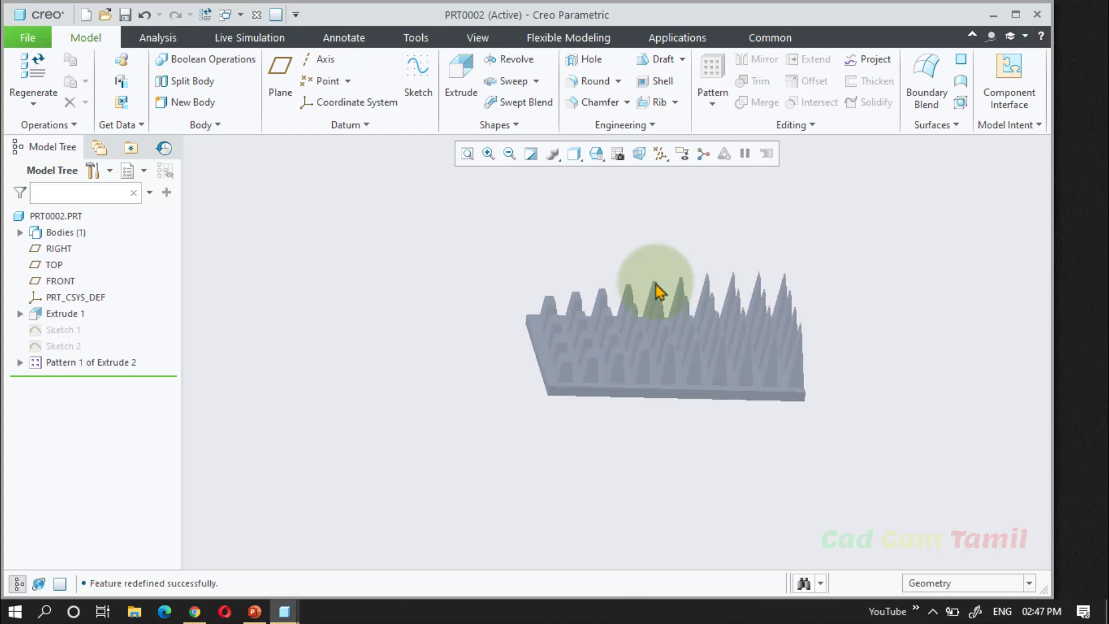
scroll(657, 297, "down", 3)
Switch to the PATTEN.PRT window and select Group LOCAL_GROUP in the Model Tree.
left_click(226, 15)
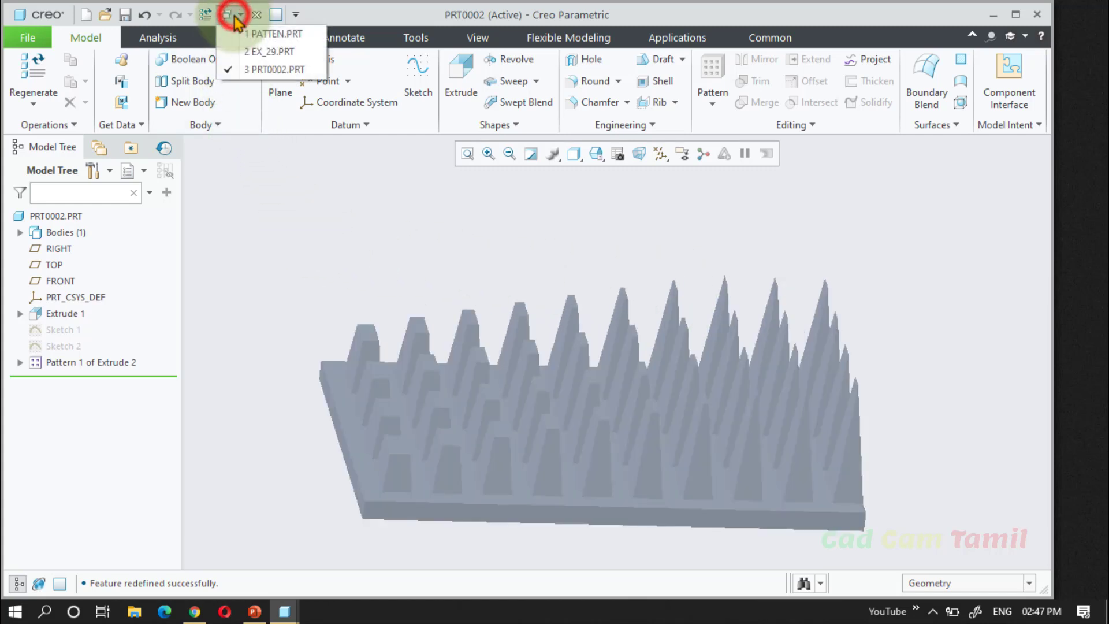
left_click(237, 35)
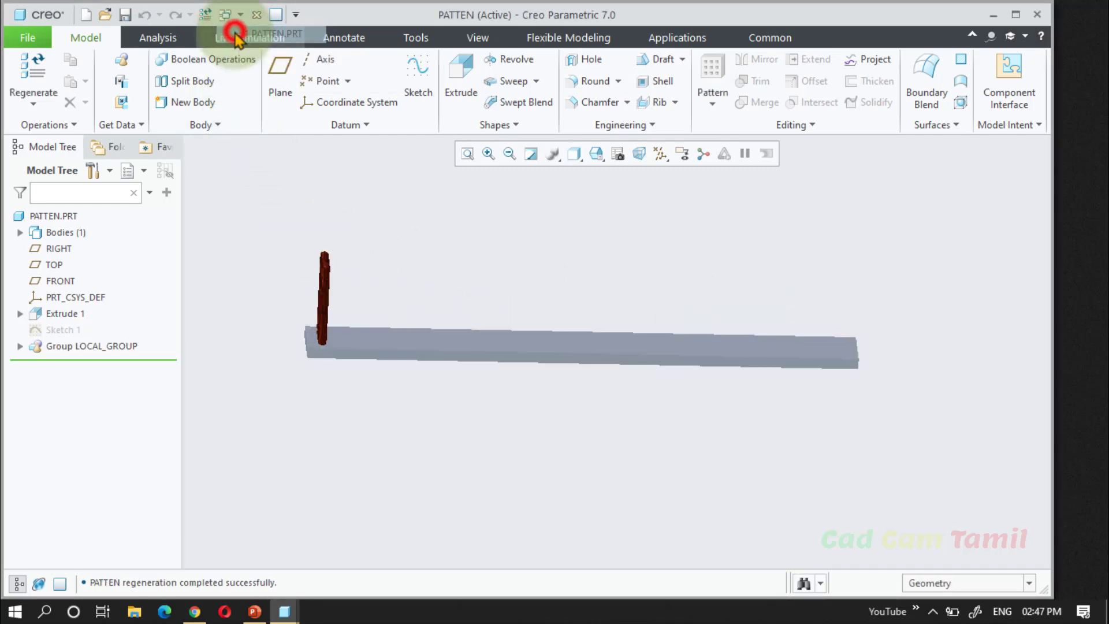
middle_click_drag(433, 297, 348, 353)
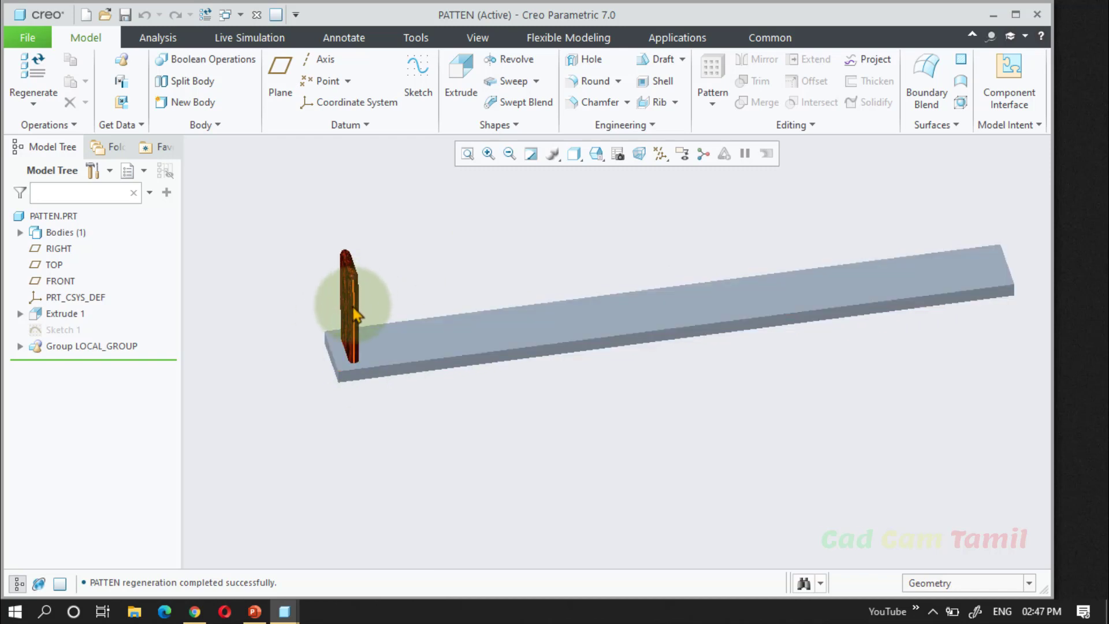
left_click(136, 344)
middle_click_drag(346, 446, 414, 387)
left_click(106, 347)
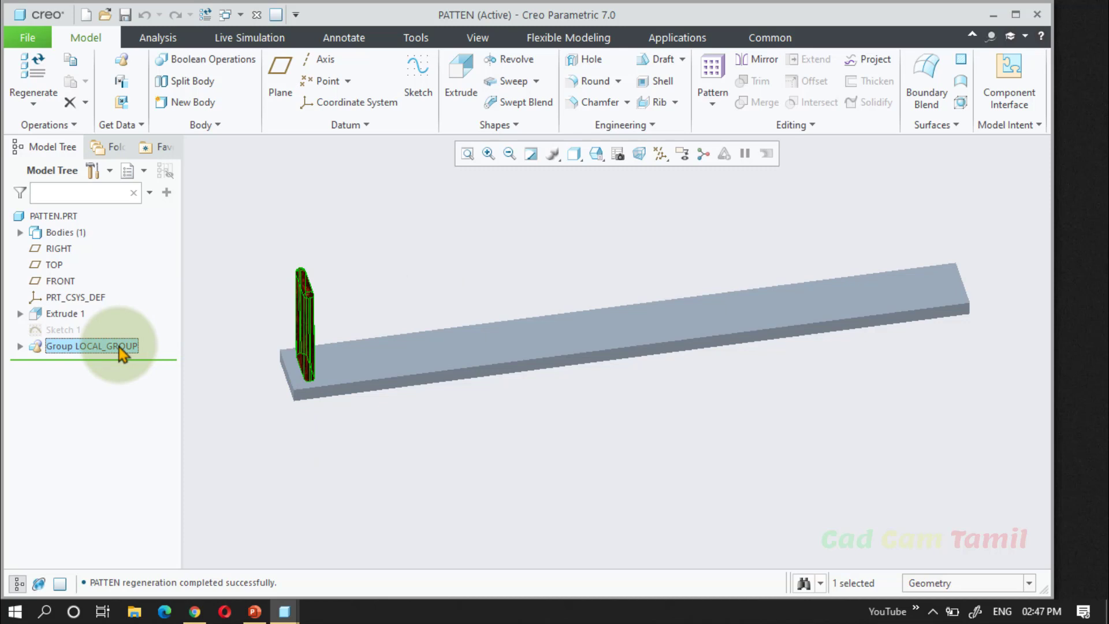
Pattern LOCAL_GROUP along the 20 dimension with a 40 increment and 20 members.
left_click(721, 79)
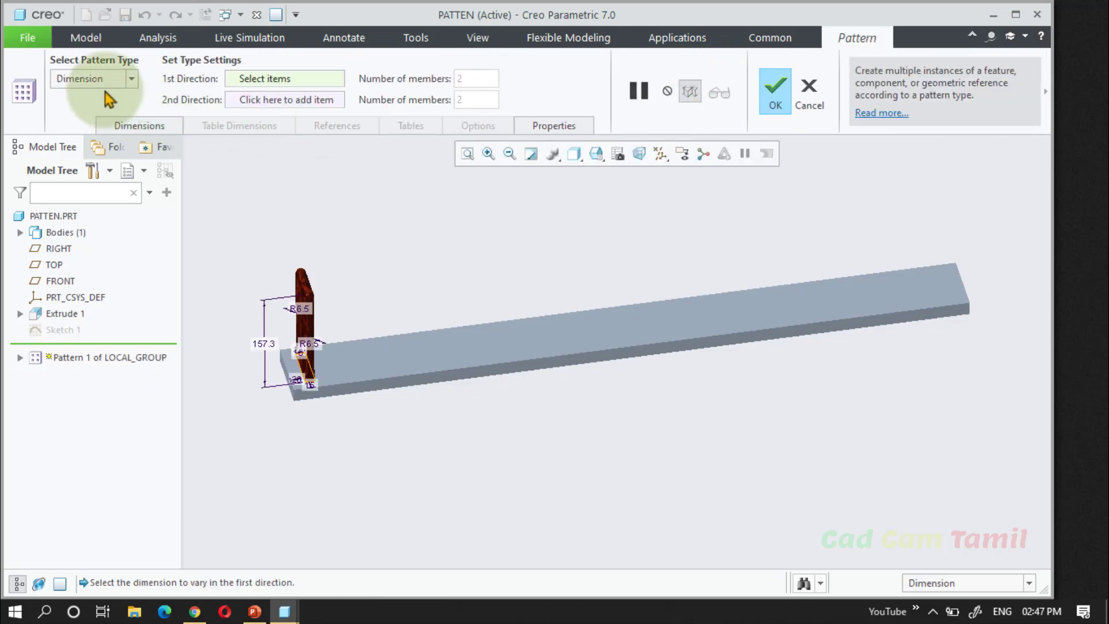
scroll(273, 351, "up", 5)
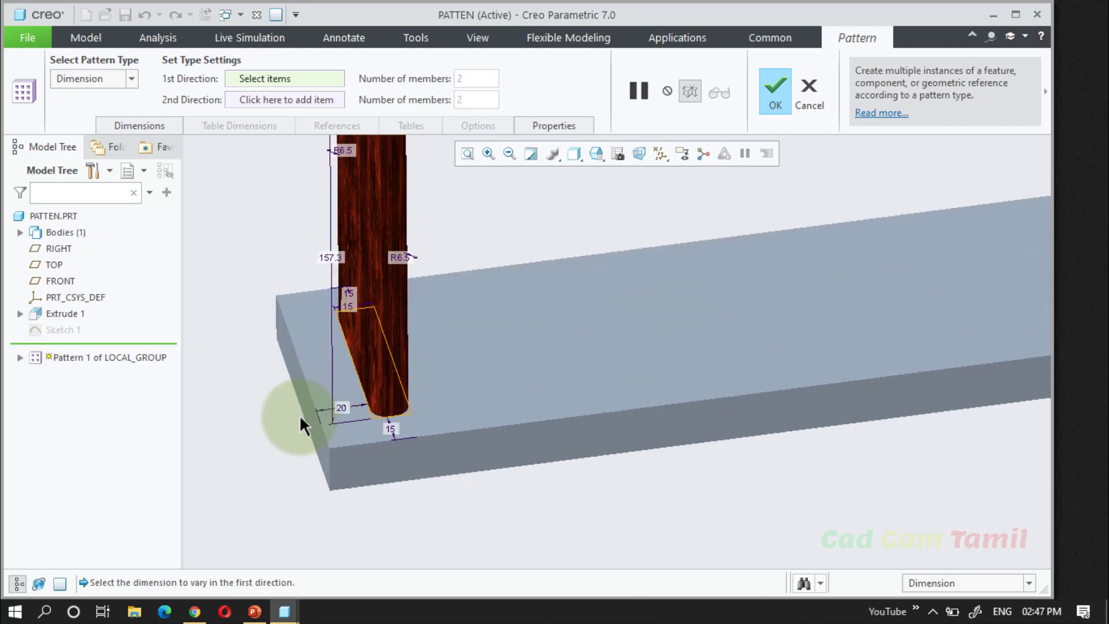
left_click(345, 409)
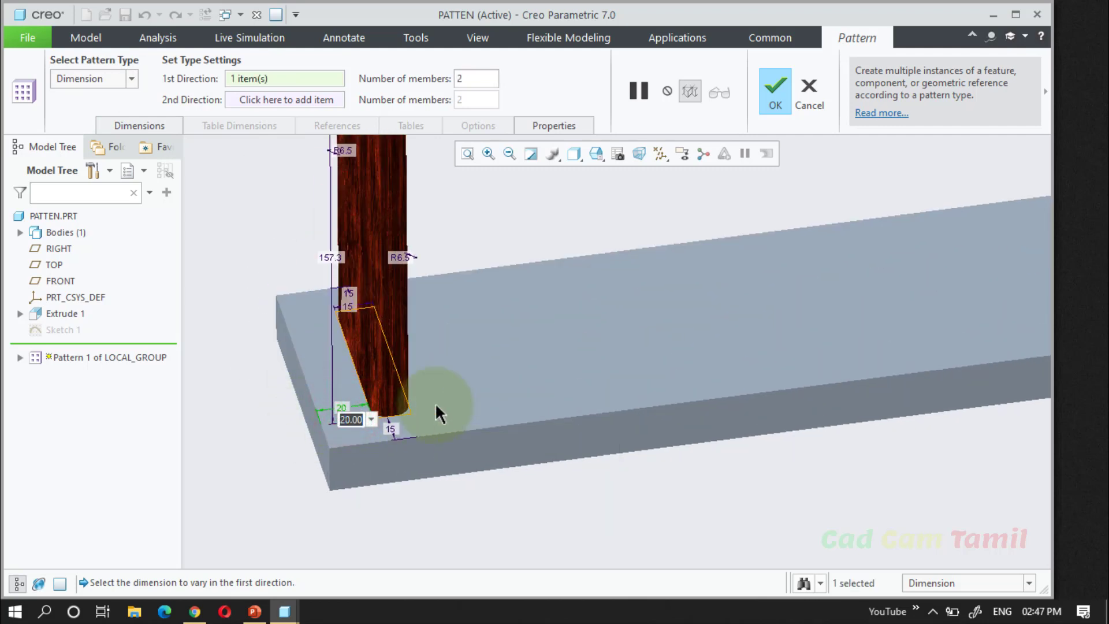
type("40")
key("Return")
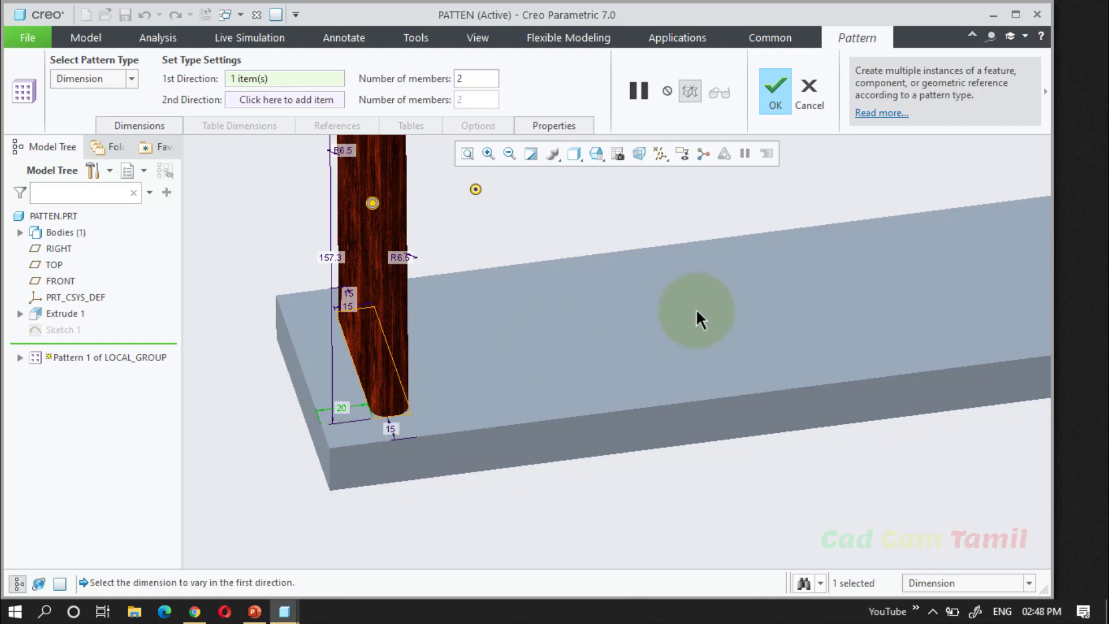
scroll(272, 366, "down", 5)
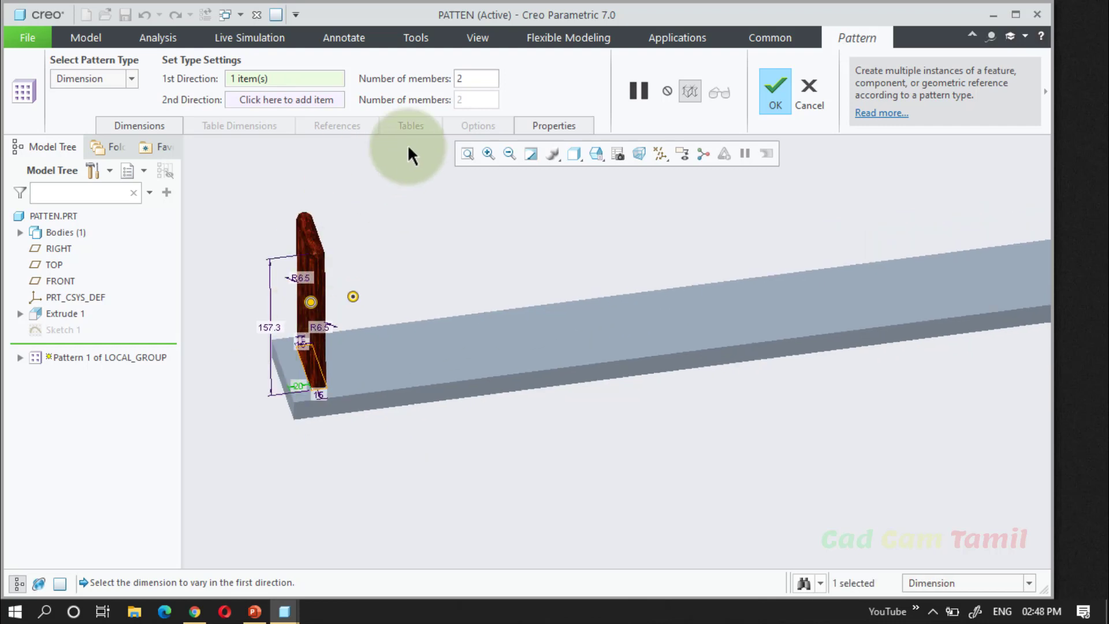
left_click(467, 79)
type("0")
key("Return")
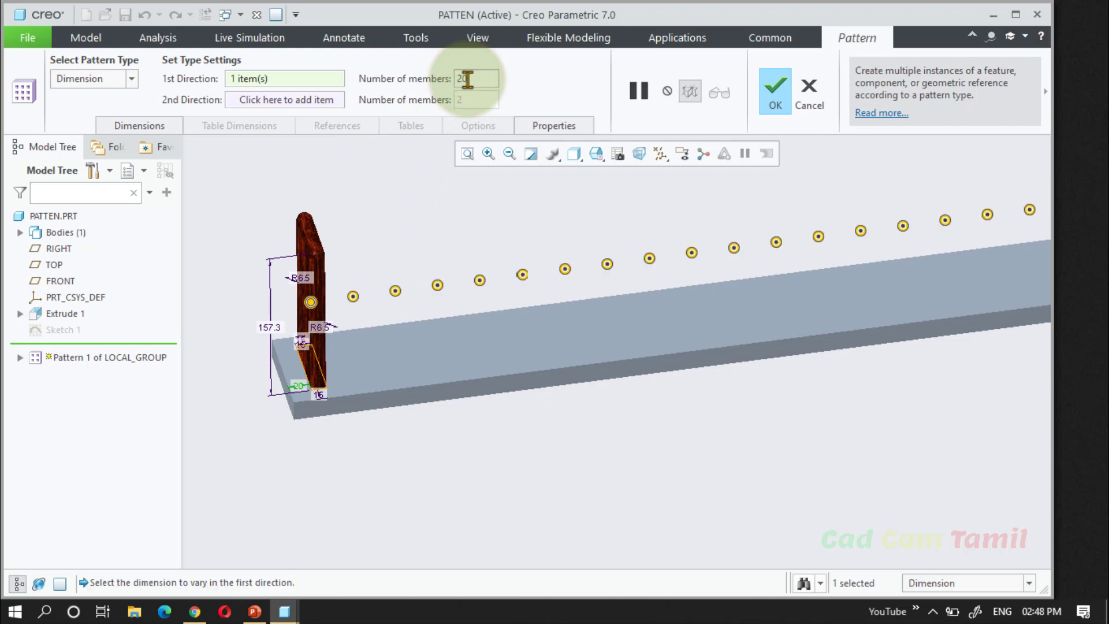
left_click(377, 306)
scroll(377, 307, "down", 3)
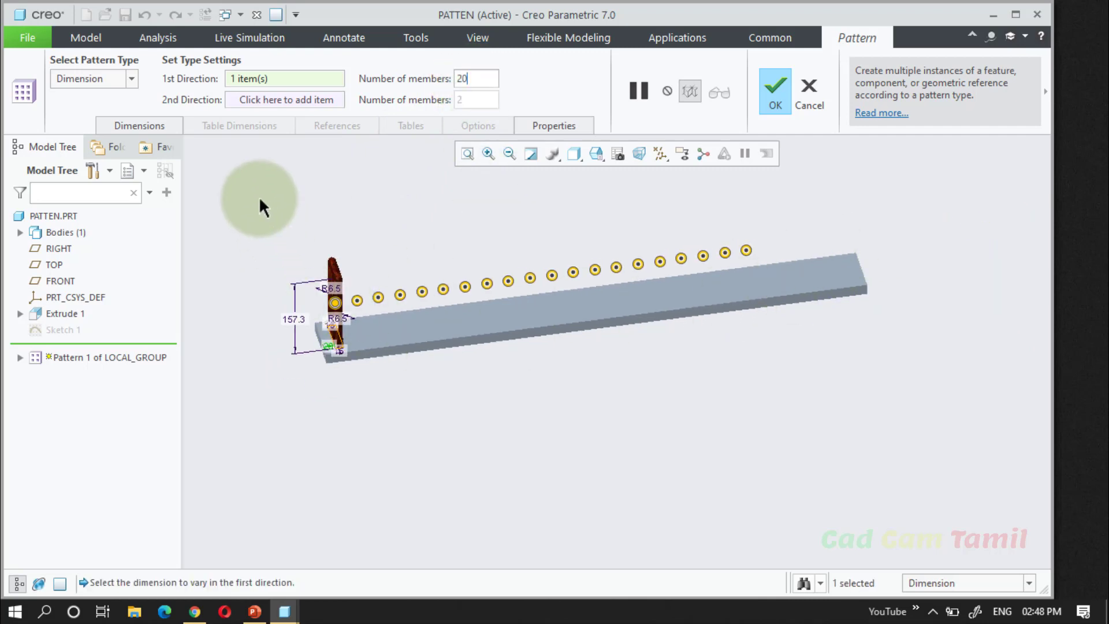
scroll(307, 297, "up", 3)
Change the Direction 1 d7 spacing increment from 40.00 to 50.00.
left_click(134, 123)
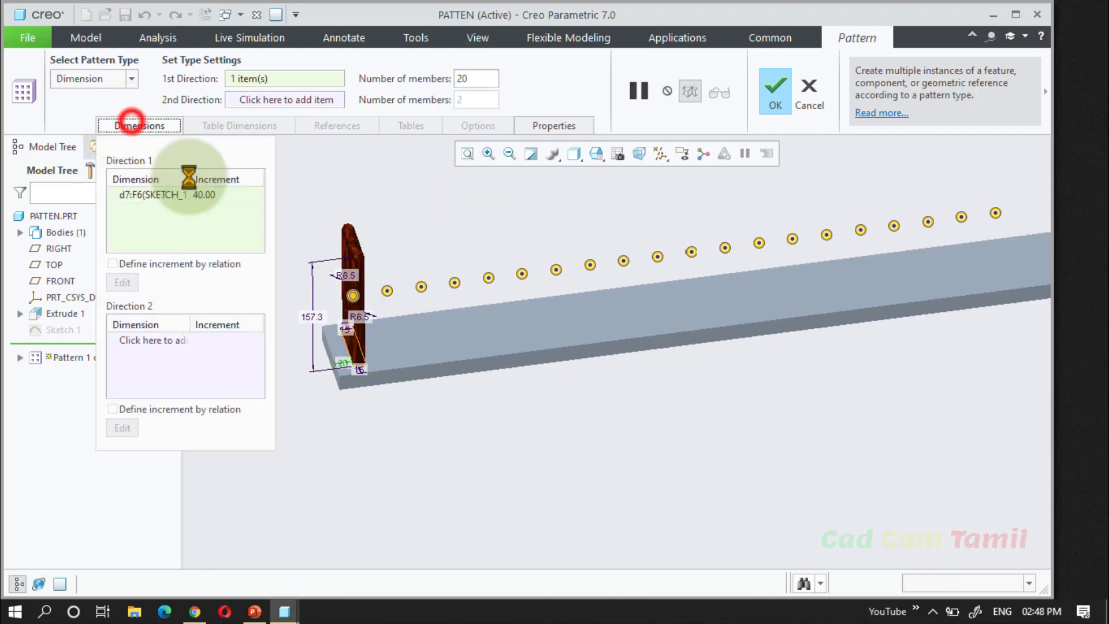
double_click(199, 197)
type("50")
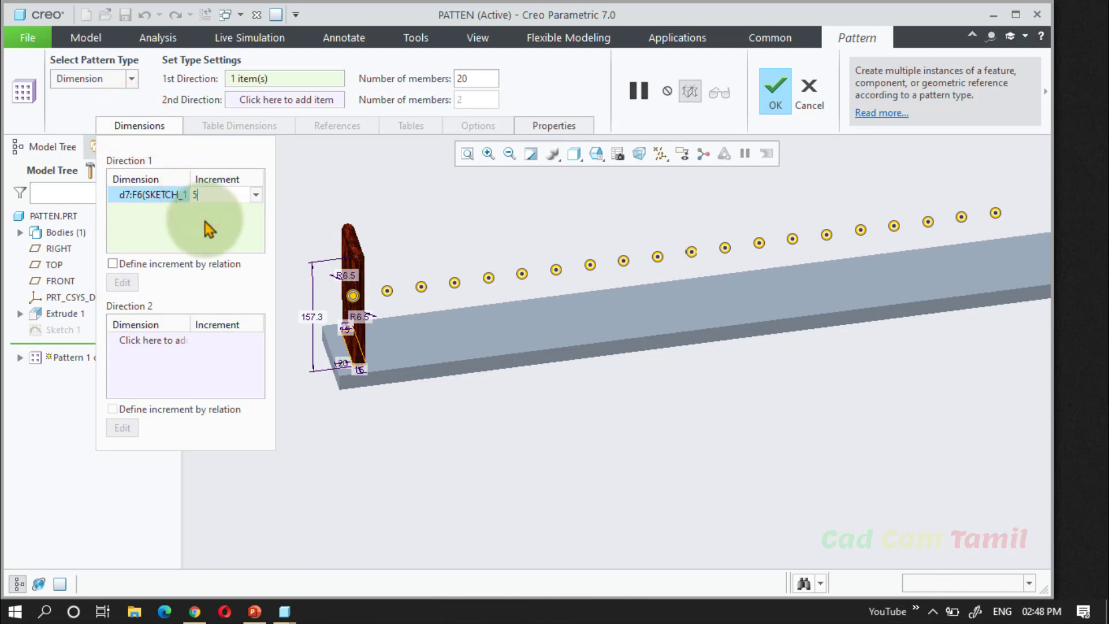
left_click(209, 229)
scroll(533, 364, "down", 2)
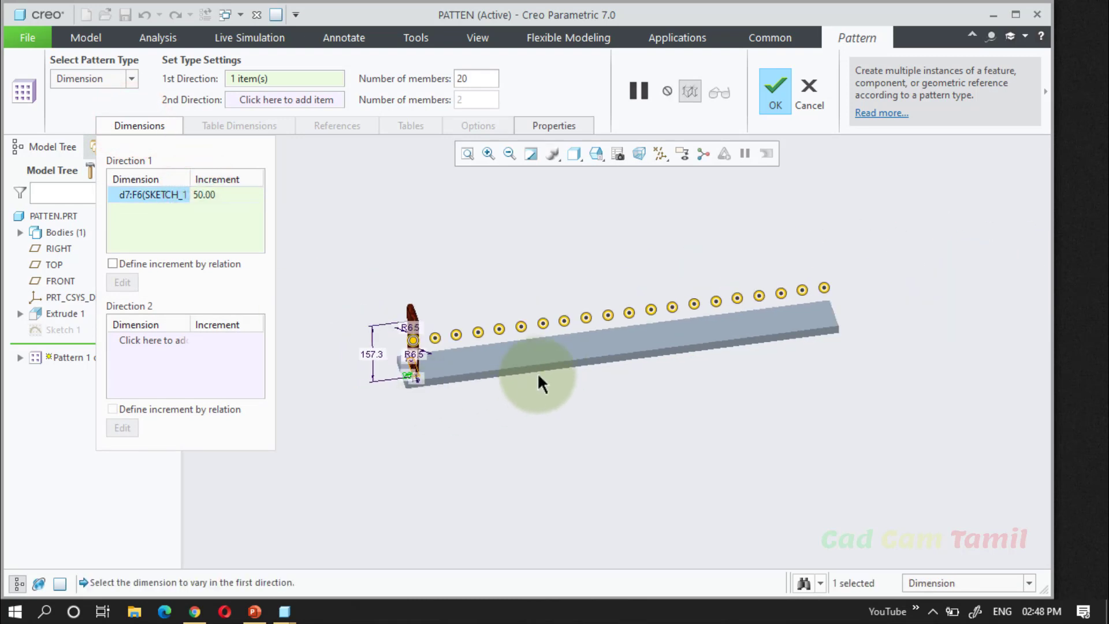
left_click(226, 236)
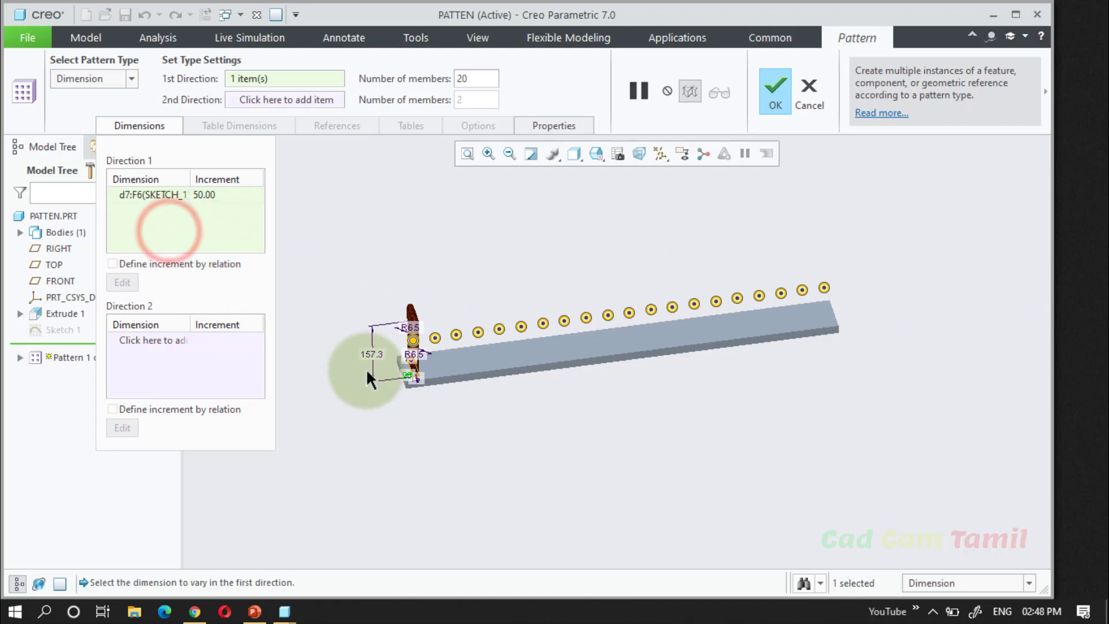
scroll(366, 370, "up", 2)
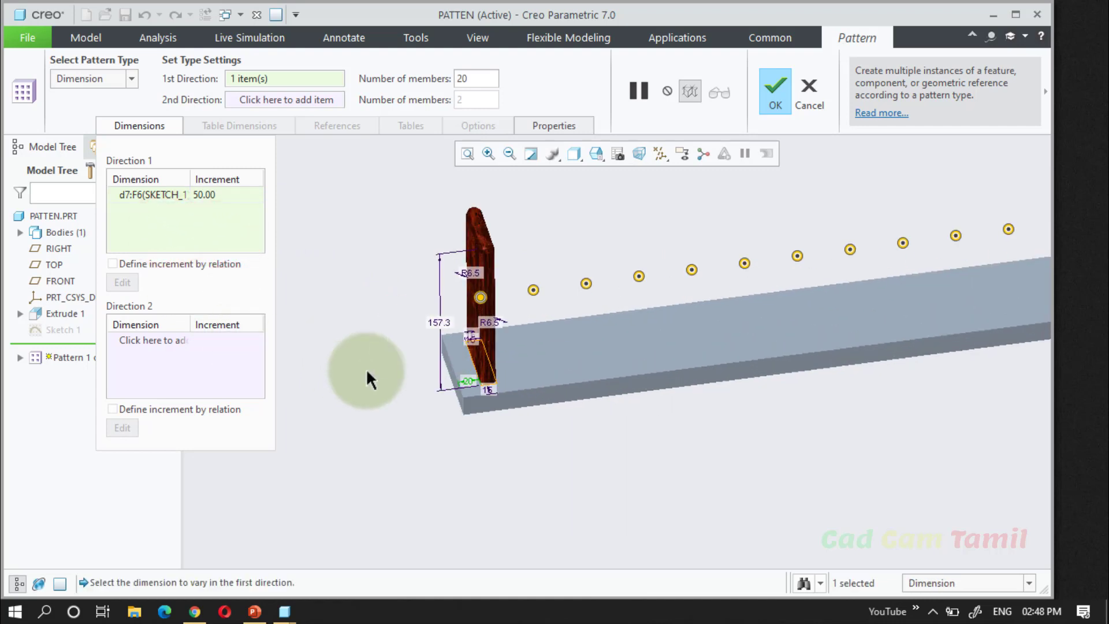
Add the 157.3 pin height d8 to Direction 1 with its increment defined by relation.
left_click(439, 326)
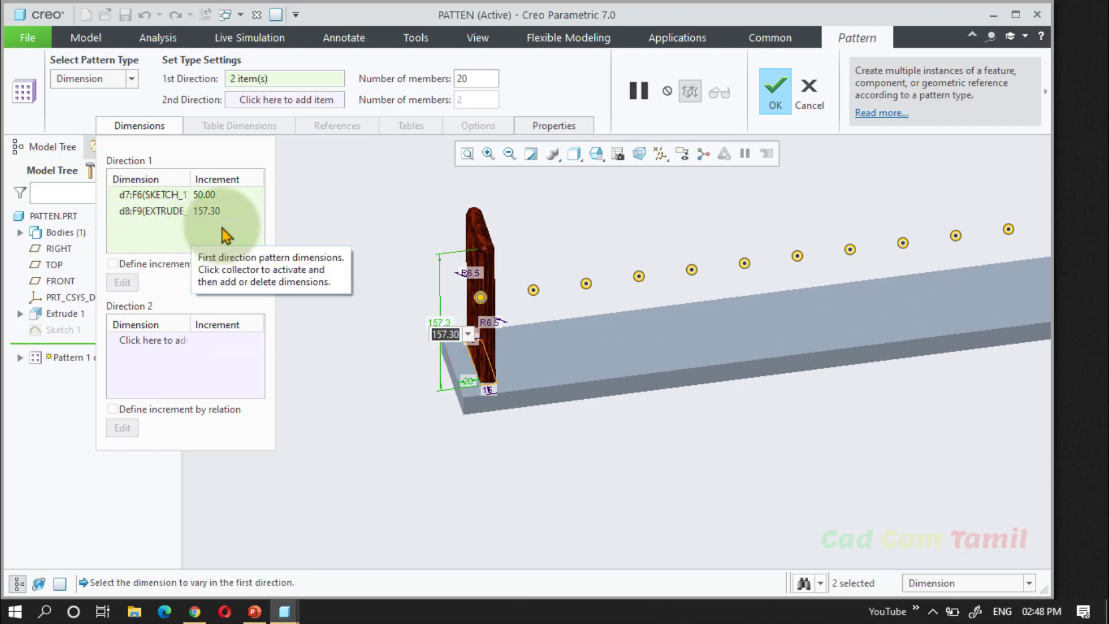
left_click(164, 213)
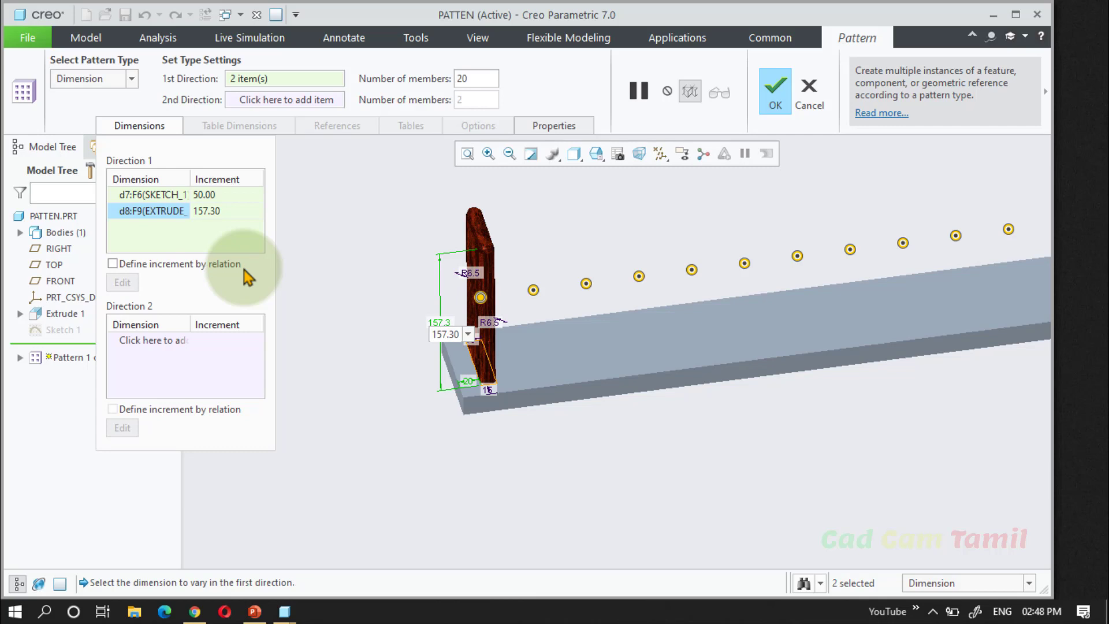
left_click(138, 264)
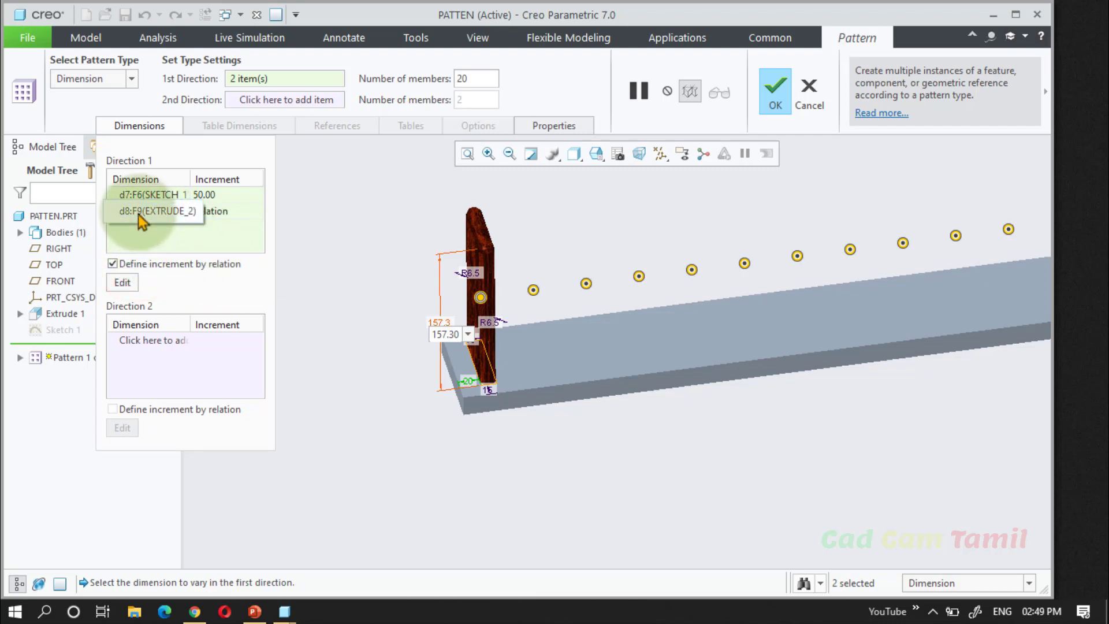
left_click(113, 264)
left_click(113, 264)
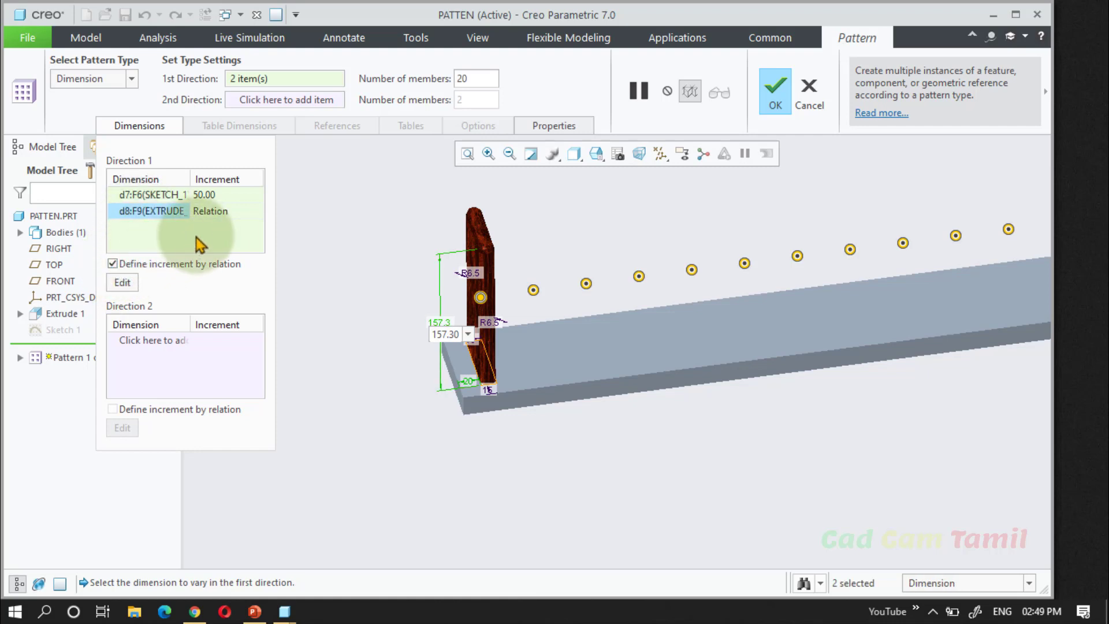
left_click(118, 262)
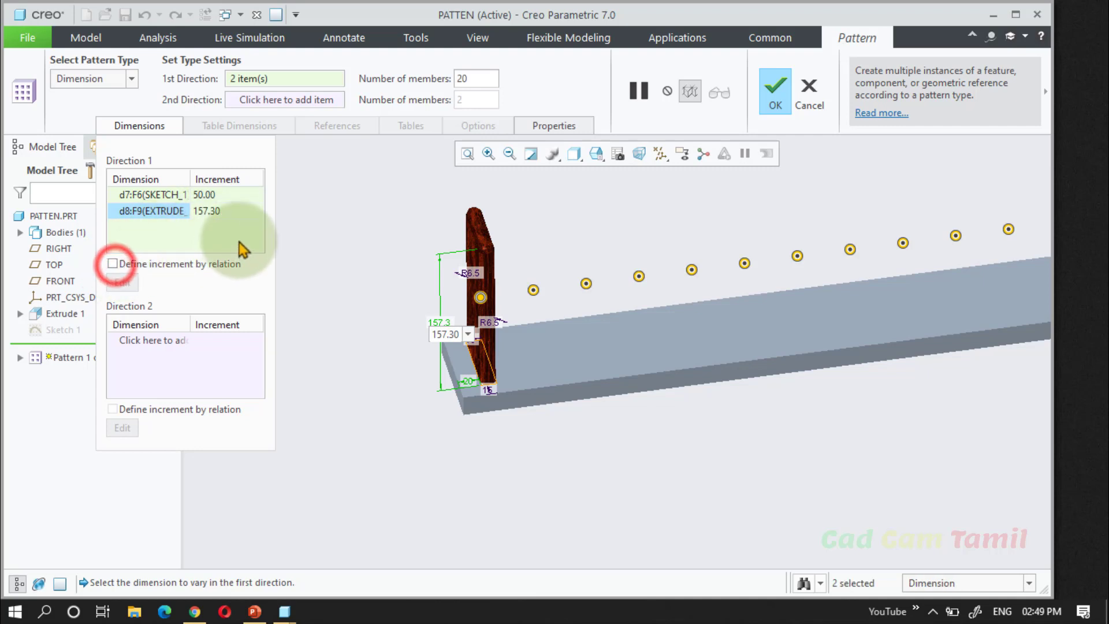
left_click(113, 263)
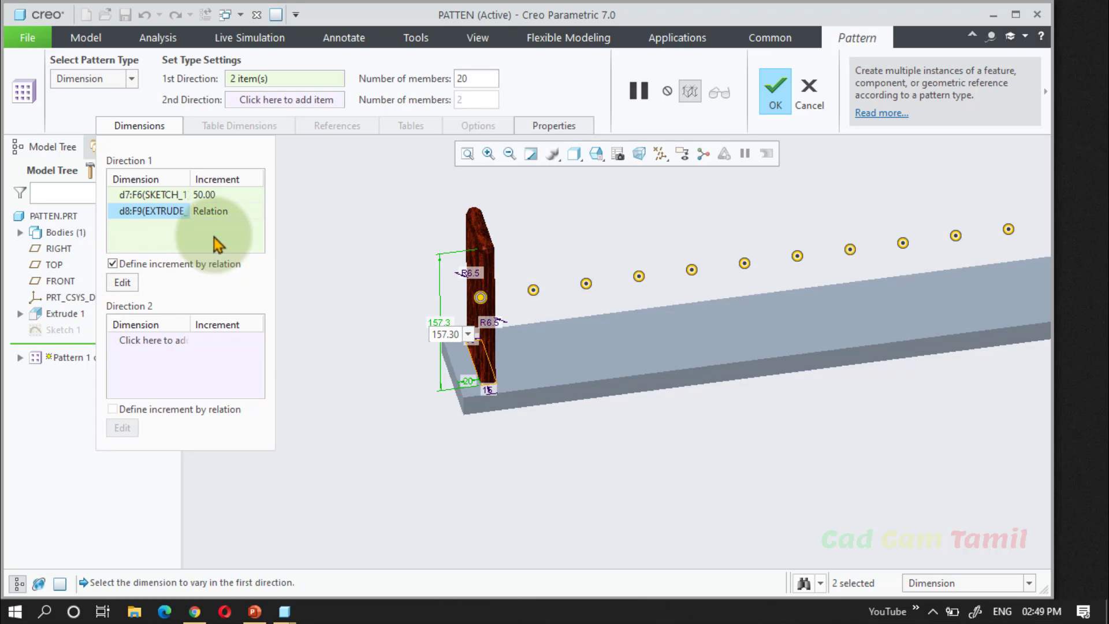
left_click(133, 283)
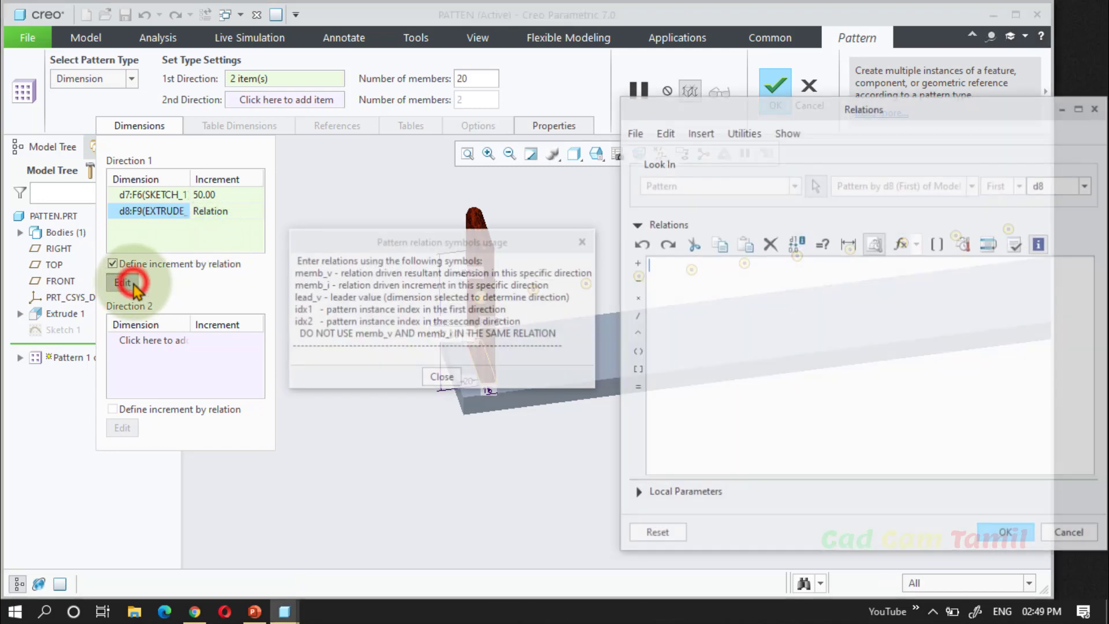
left_click(840, 114)
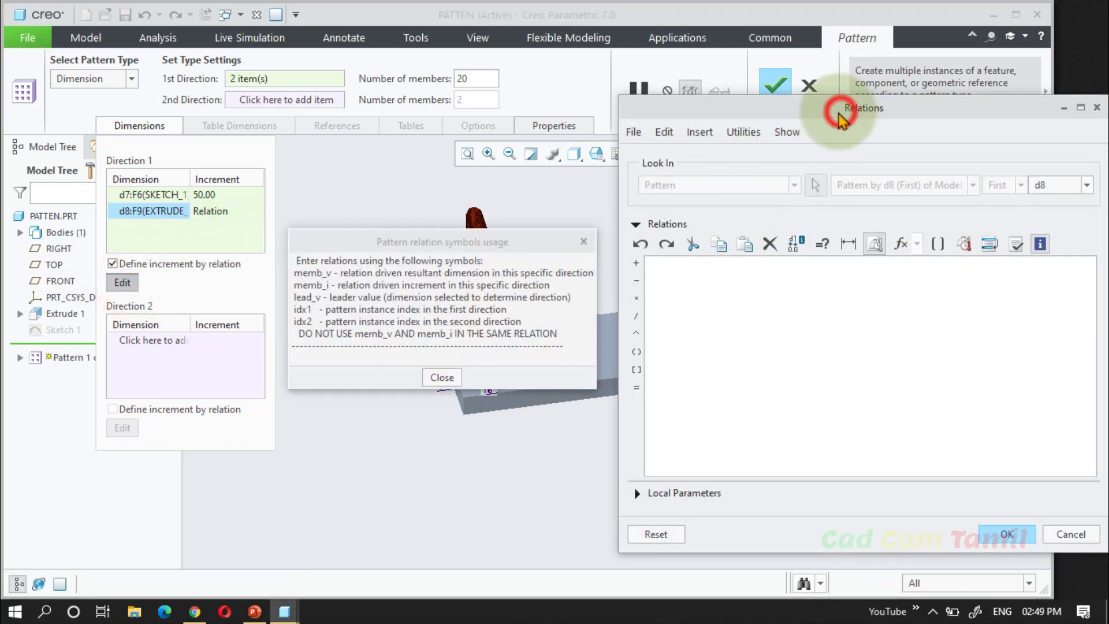
left_click_drag(482, 246, 413, 193)
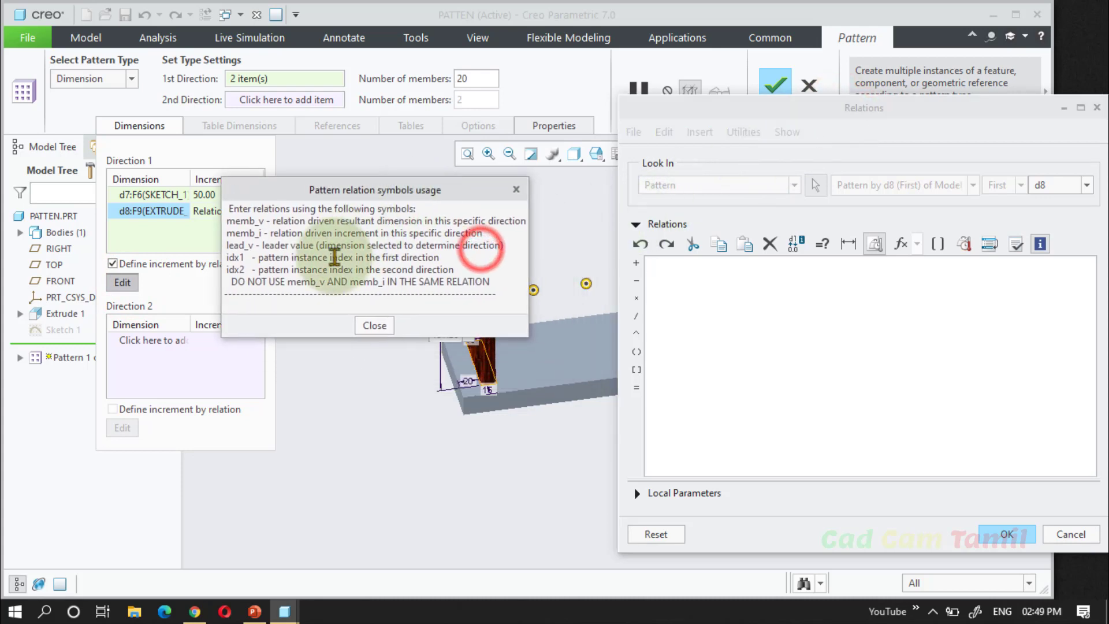
left_click_drag(809, 112, 755, 98)
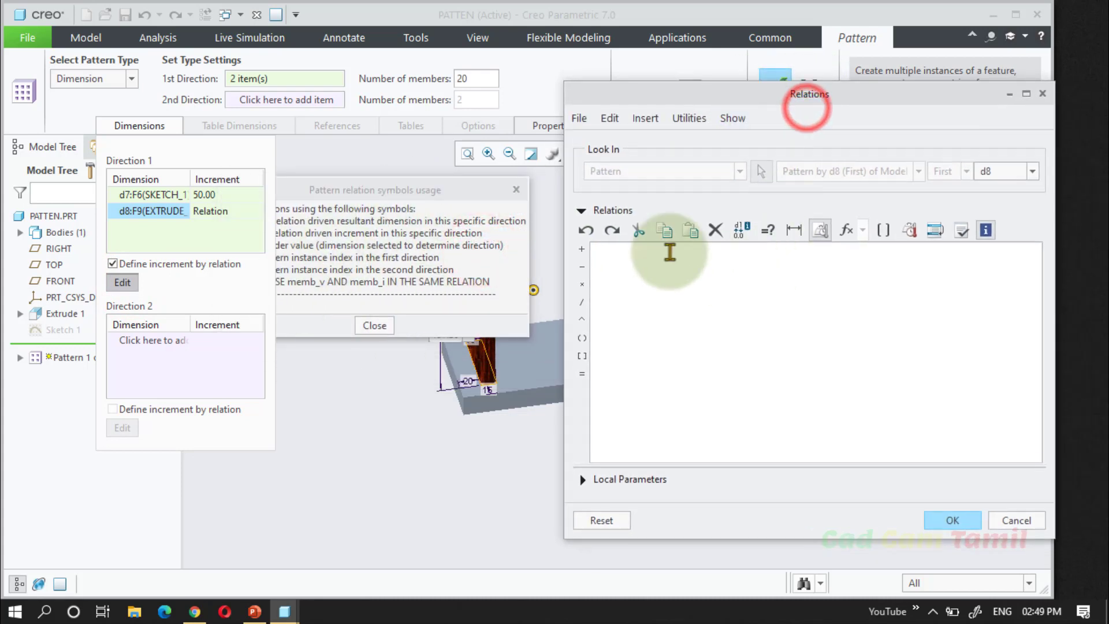
left_click(763, 320)
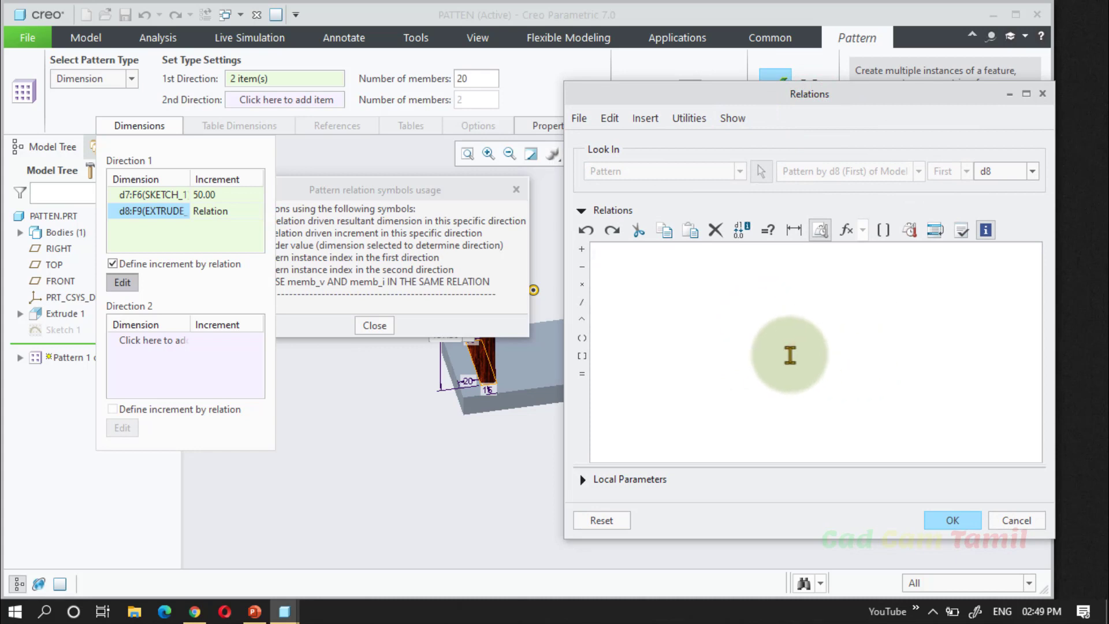
left_click_drag(411, 193, 419, 240)
left_click(670, 305)
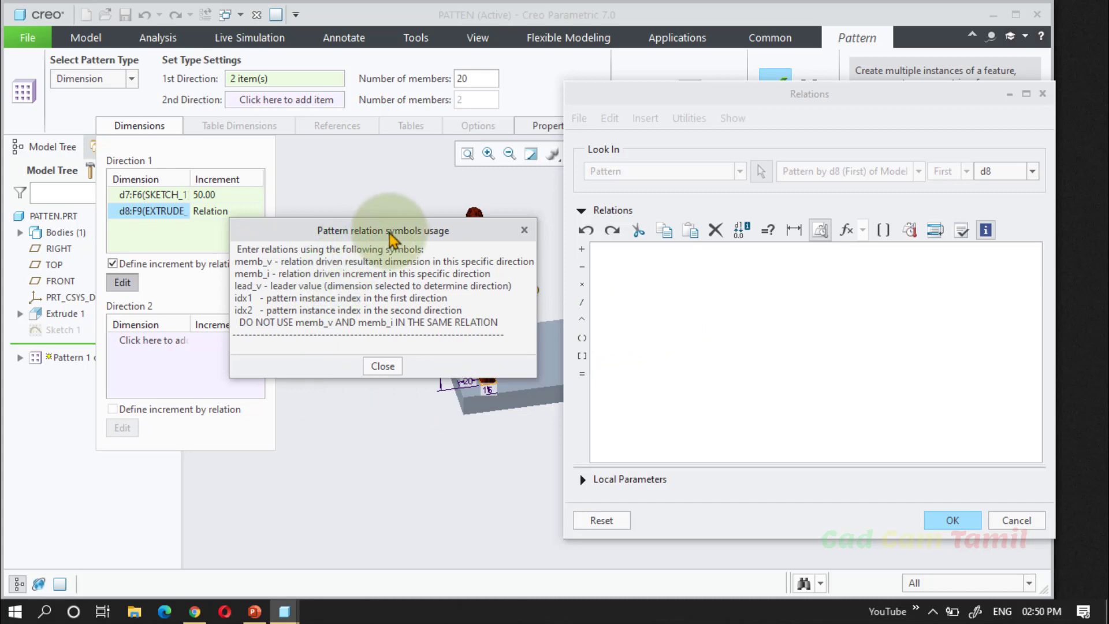
mouse_move(388, 231)
left_mouse_down()
mouse_move(436, 232)
mouse_move(397, 229)
left_mouse_up()
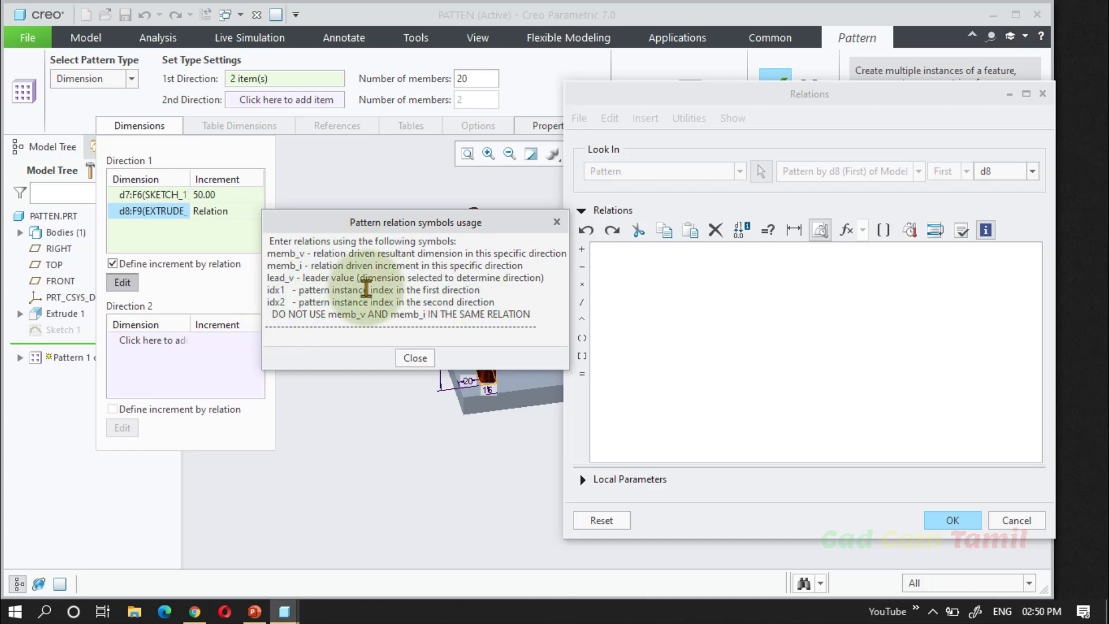
left_click(605, 275)
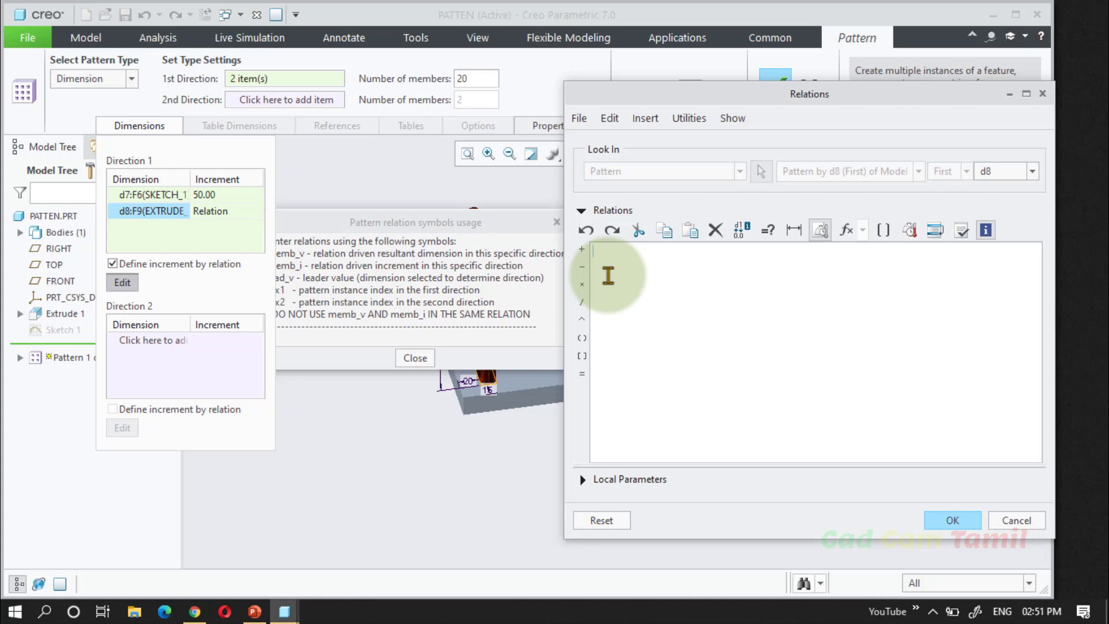
left_click(408, 289)
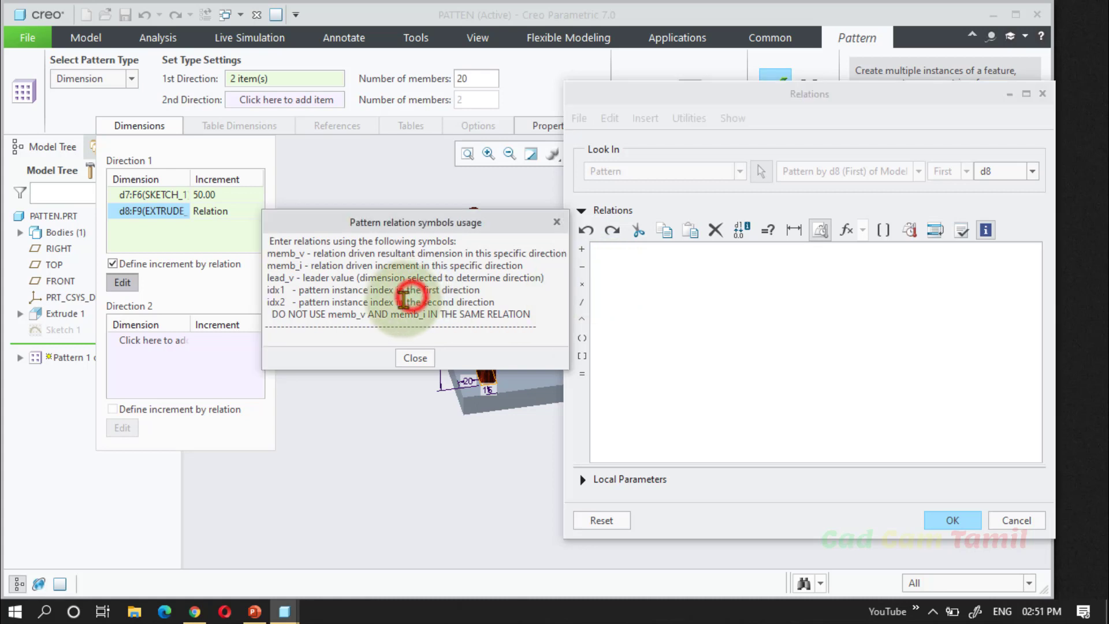
double_click(278, 253)
key("ctrl+c")
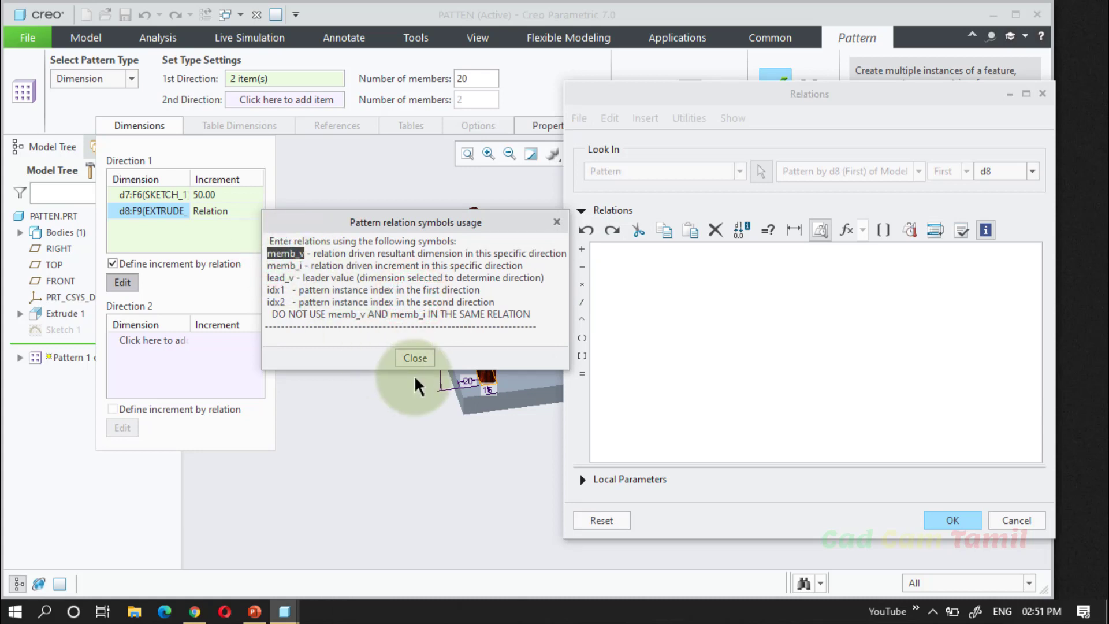
Enter the d8 relation memb_v=Lead_v+(sin(idx1*72)*lead_v)/2.
left_click(639, 248)
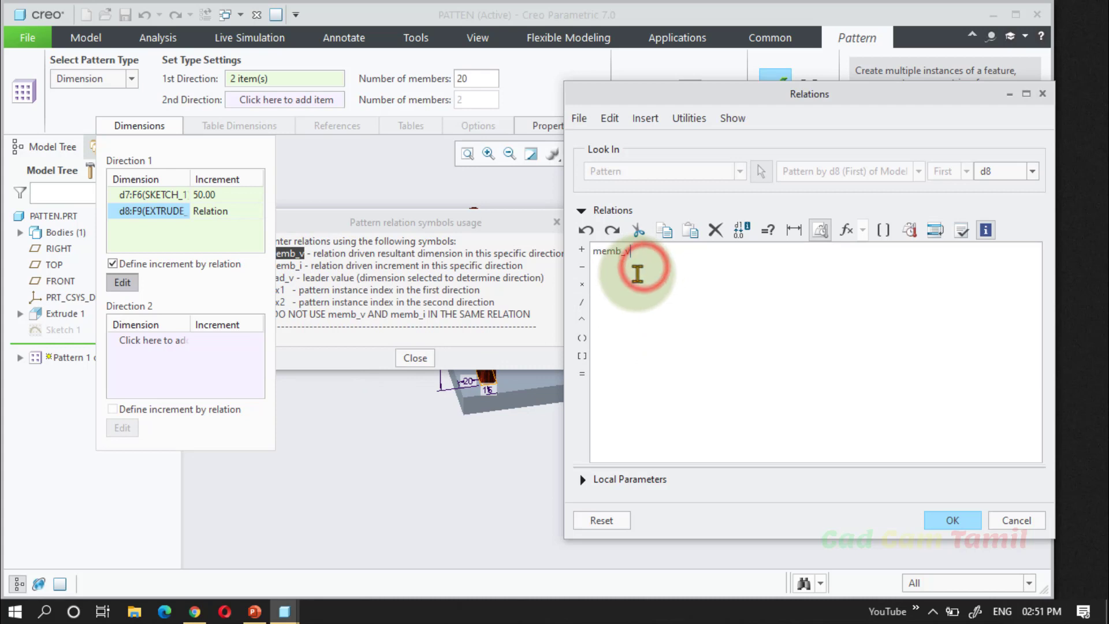
key("ctrl+v")
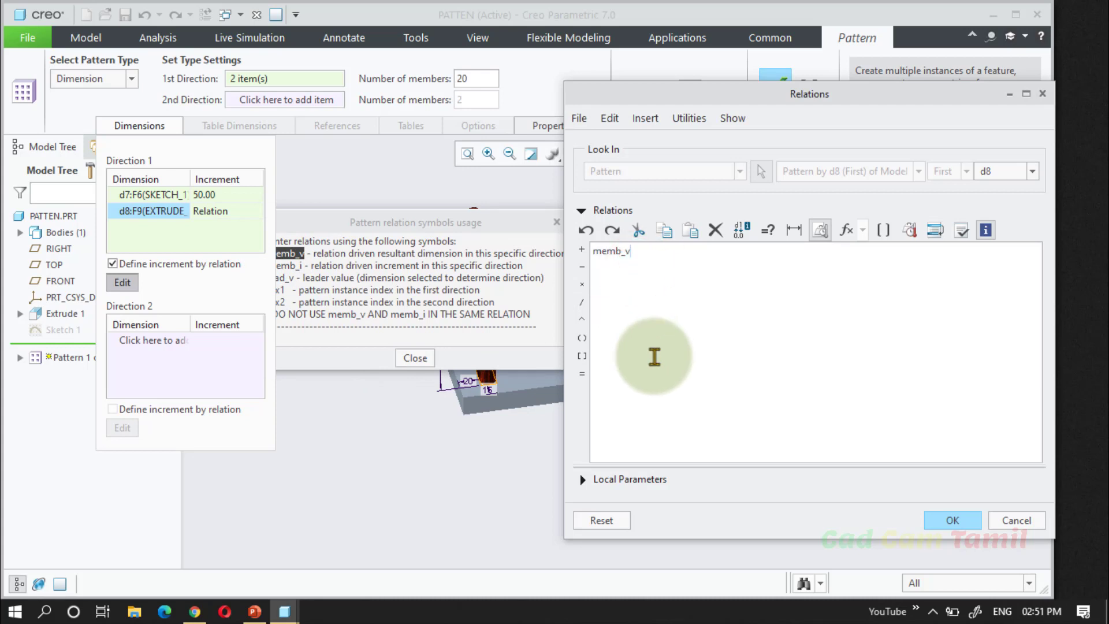
type("=")
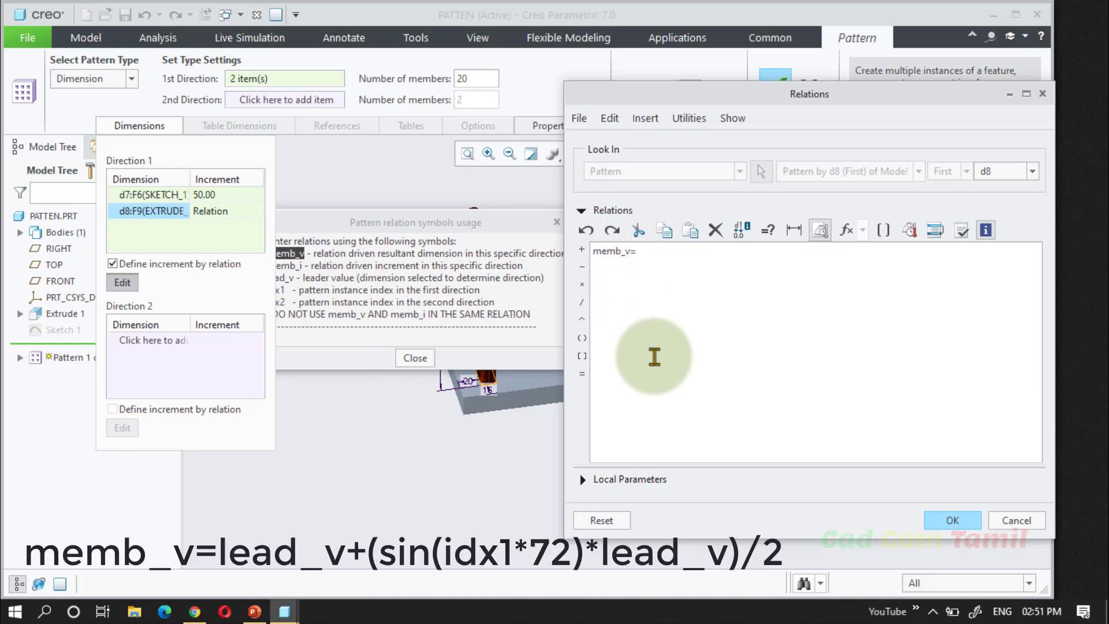
type("Lead_v+(sin(idx1*72)*lea")
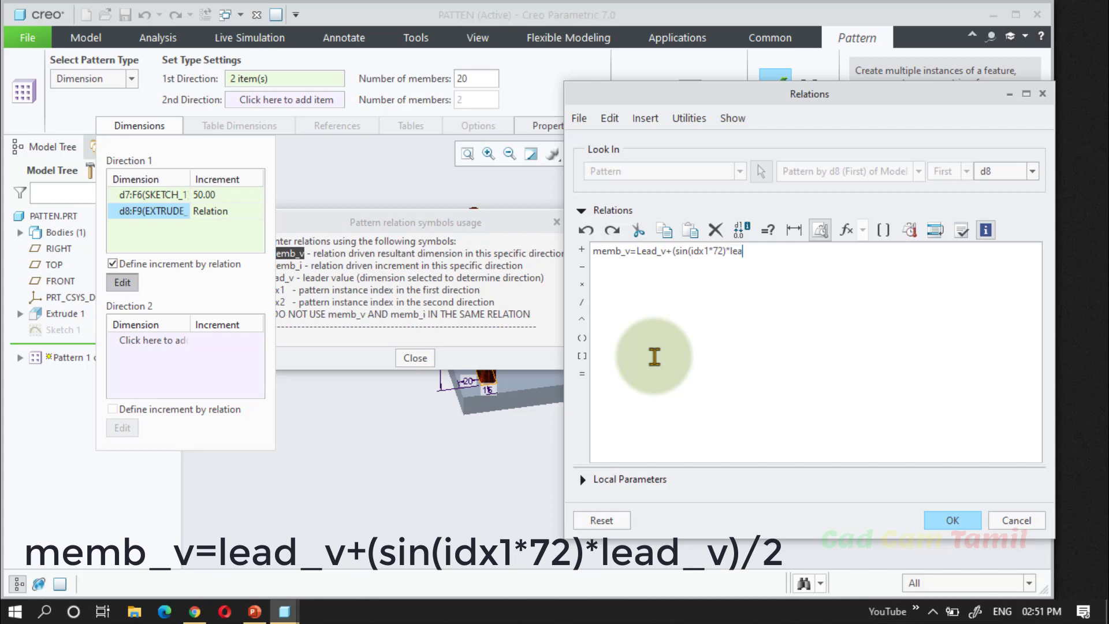
type("d_v)/2")
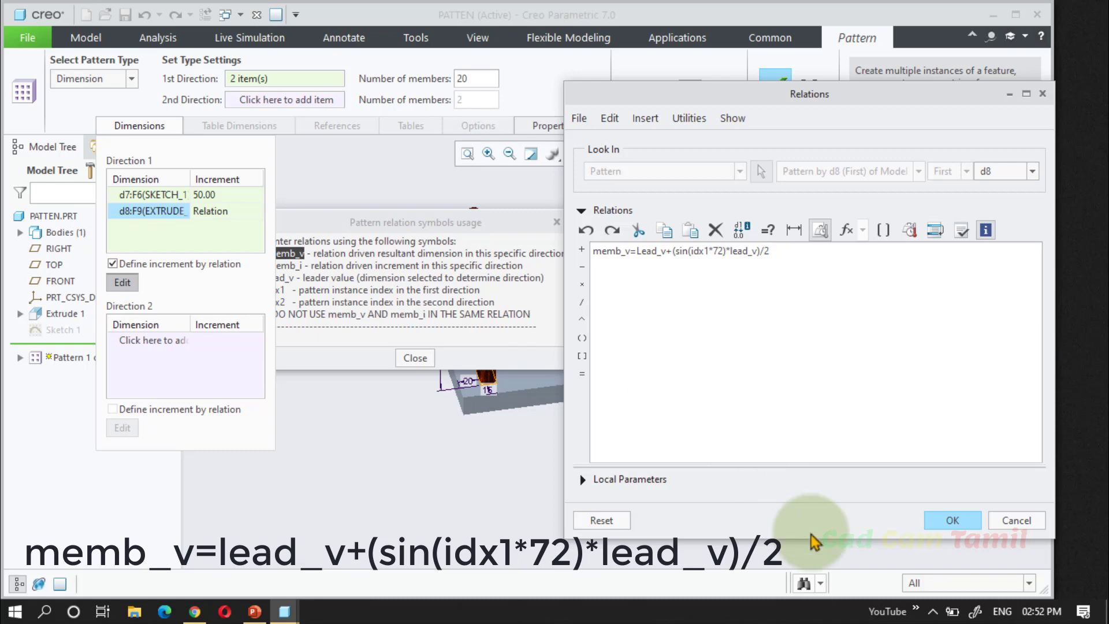
Accept the sinusoidal height relation and complete the 20-pin pattern to regenerate the pins.
left_click(936, 522)
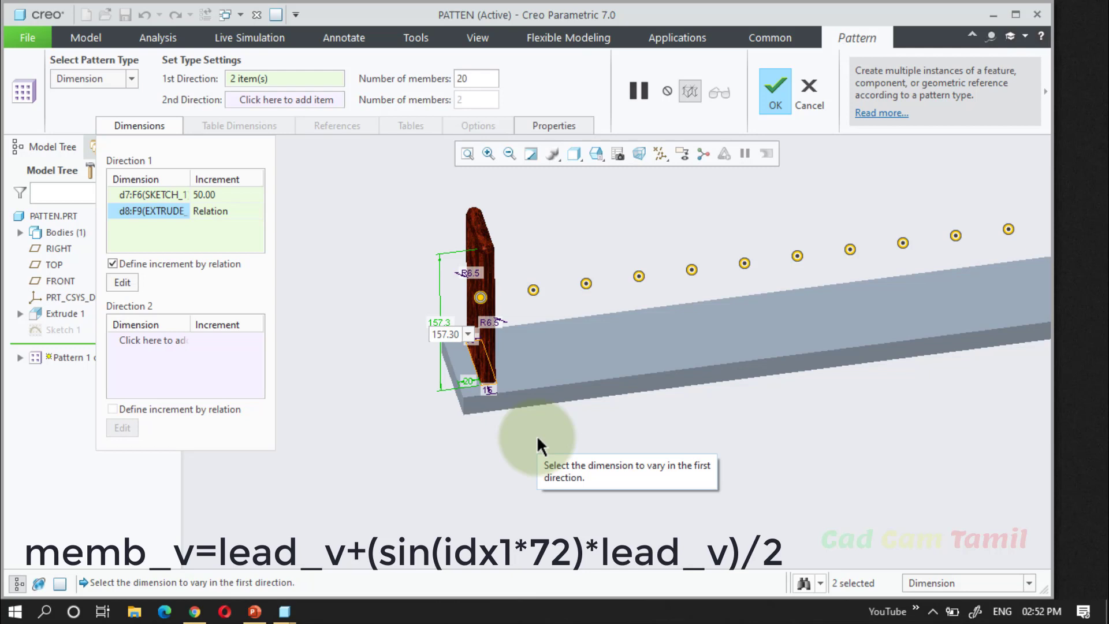
scroll(434, 396, "down", 3)
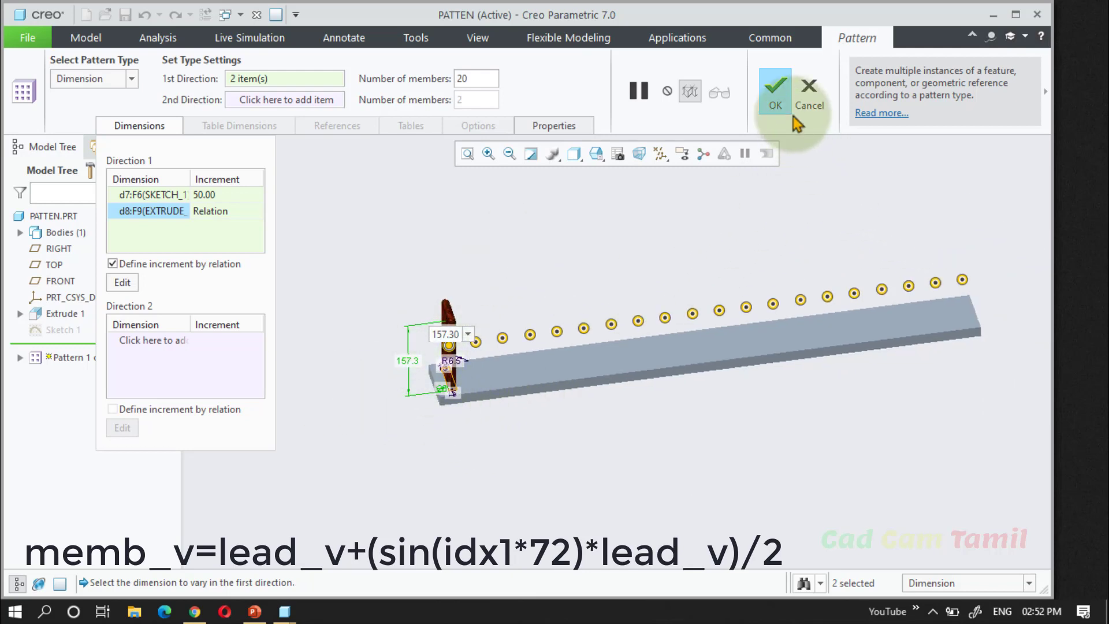
left_click(780, 96)
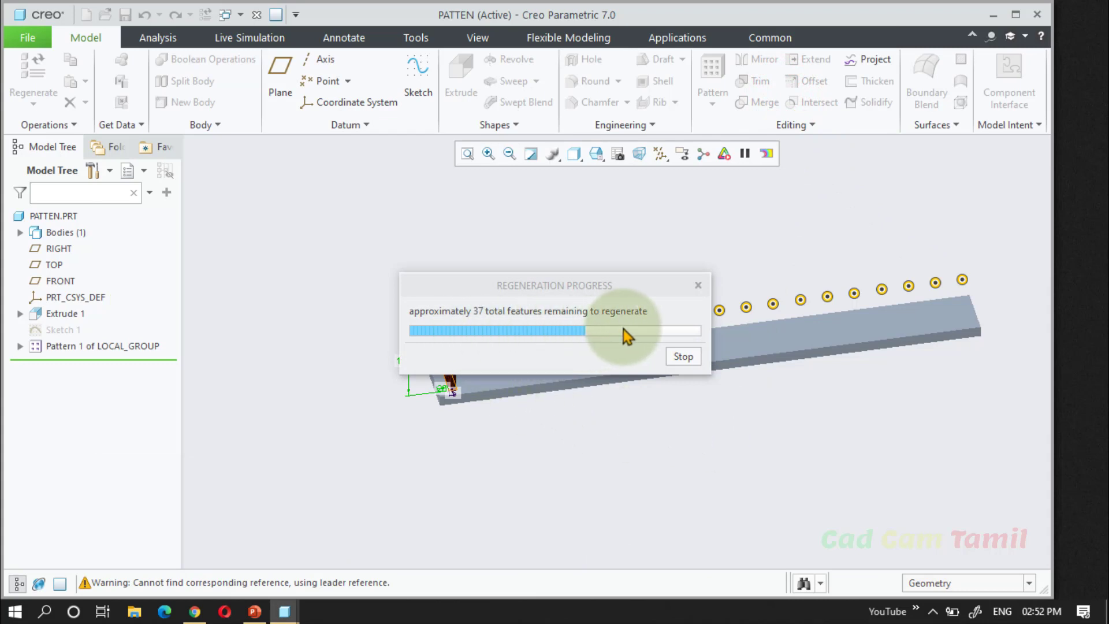
Orbit the model to inspect the pins rising and falling in a sine-wave profile.
left_click(635, 448)
middle_click_drag(636, 447, 661, 426)
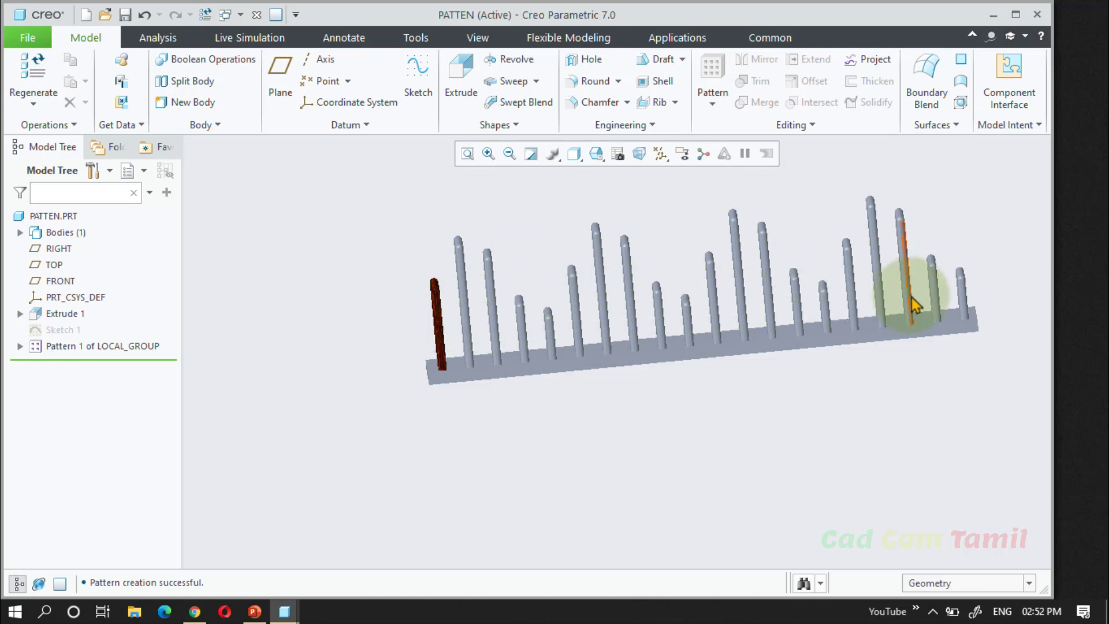
scroll(742, 375, "up", 2)
scroll(780, 361, "down", 1)
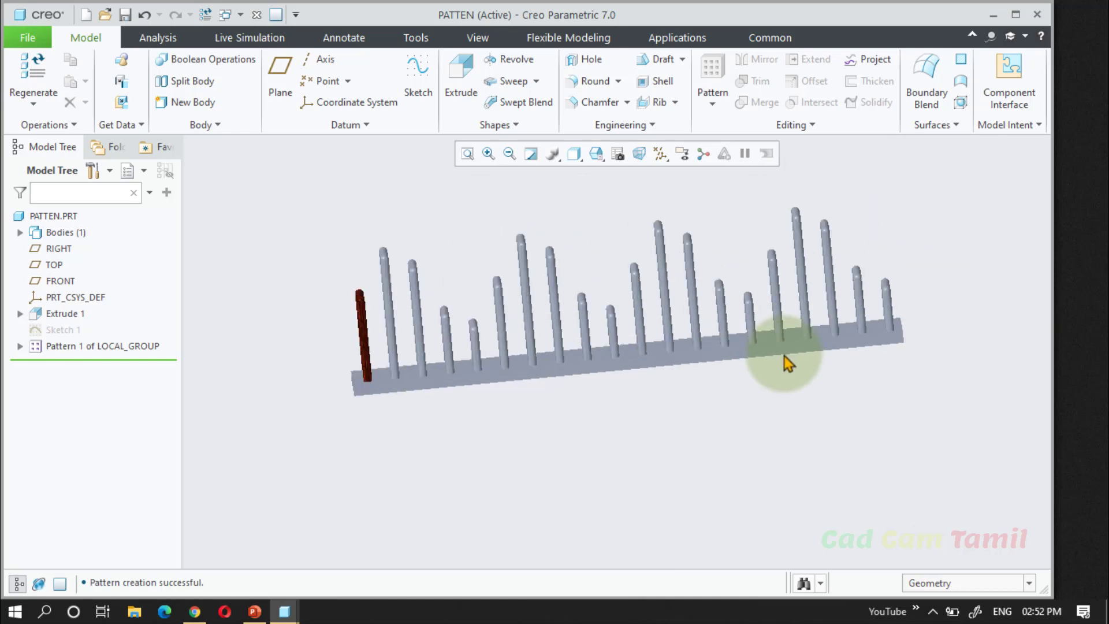